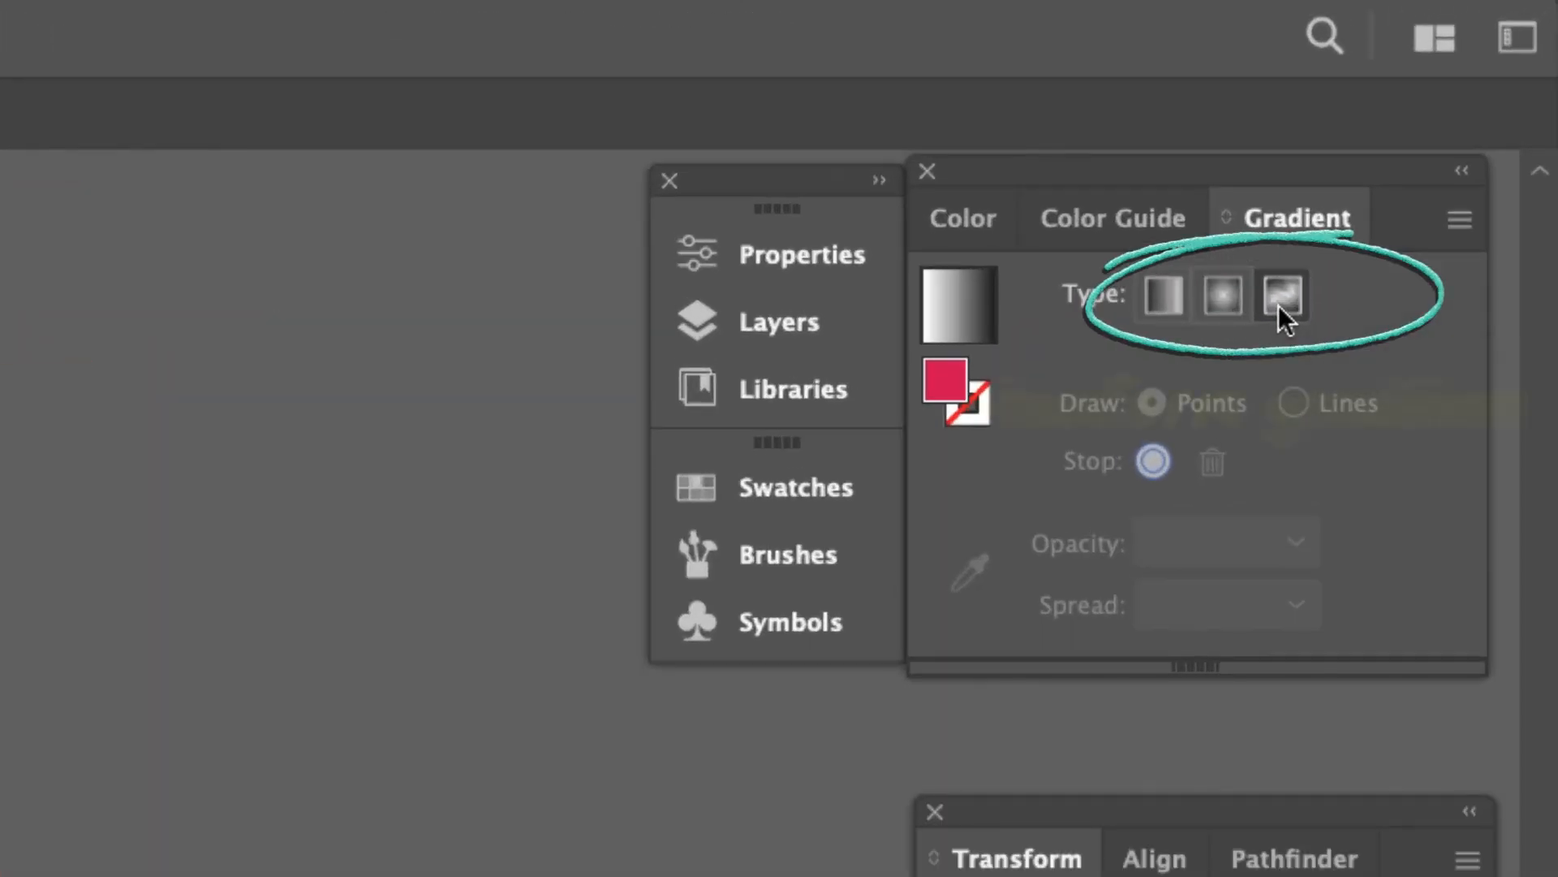
Step: Give the background square a freeform gradient with navy, pink, white and yellow corner points, and deselect it
{"action": "left_click", "coordinate": [1442, 124]}
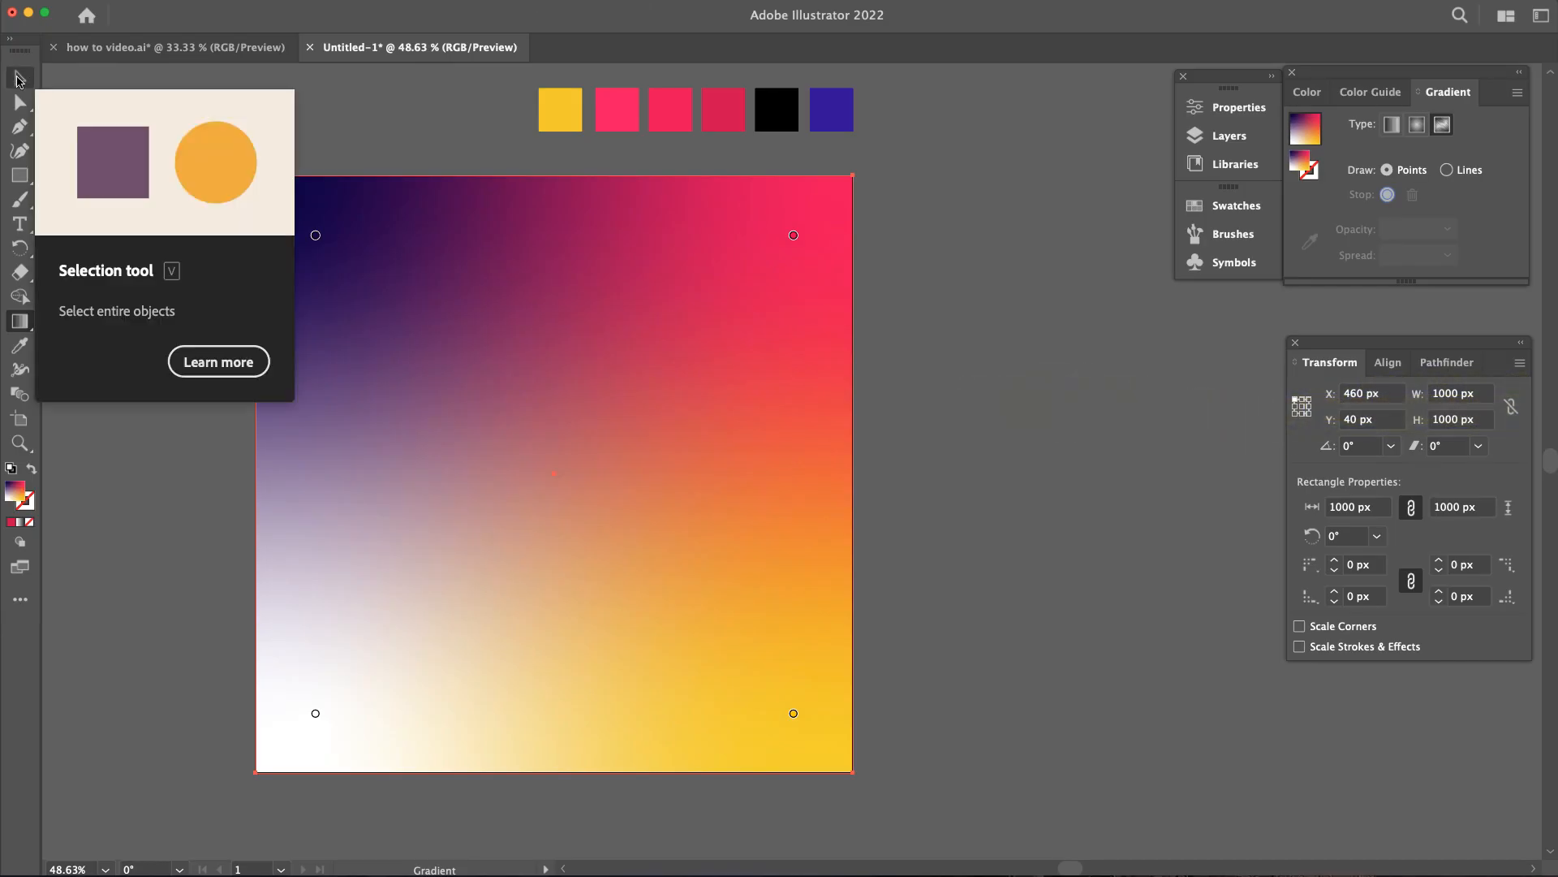
{"action": "left_click", "coordinate": [18, 78]}
{"action": "left_click", "coordinate": [871, 160]}
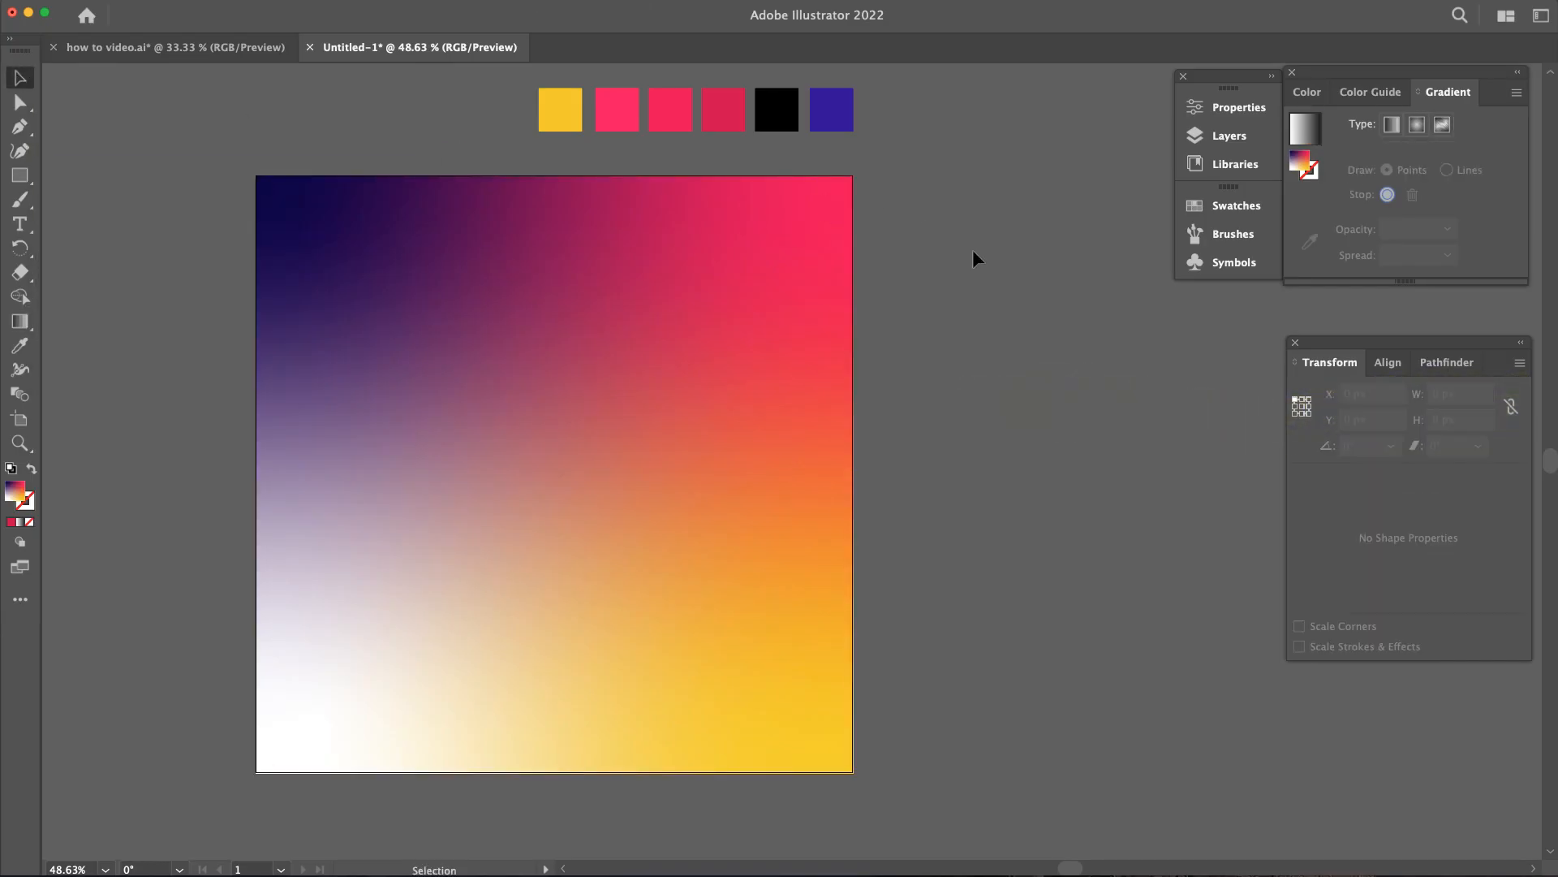
Step: Lock Layer 2 holding the gradient background and add a new layer above it
{"action": "left_click", "coordinate": [1230, 136]}
{"action": "left_click", "coordinate": [993, 149]}
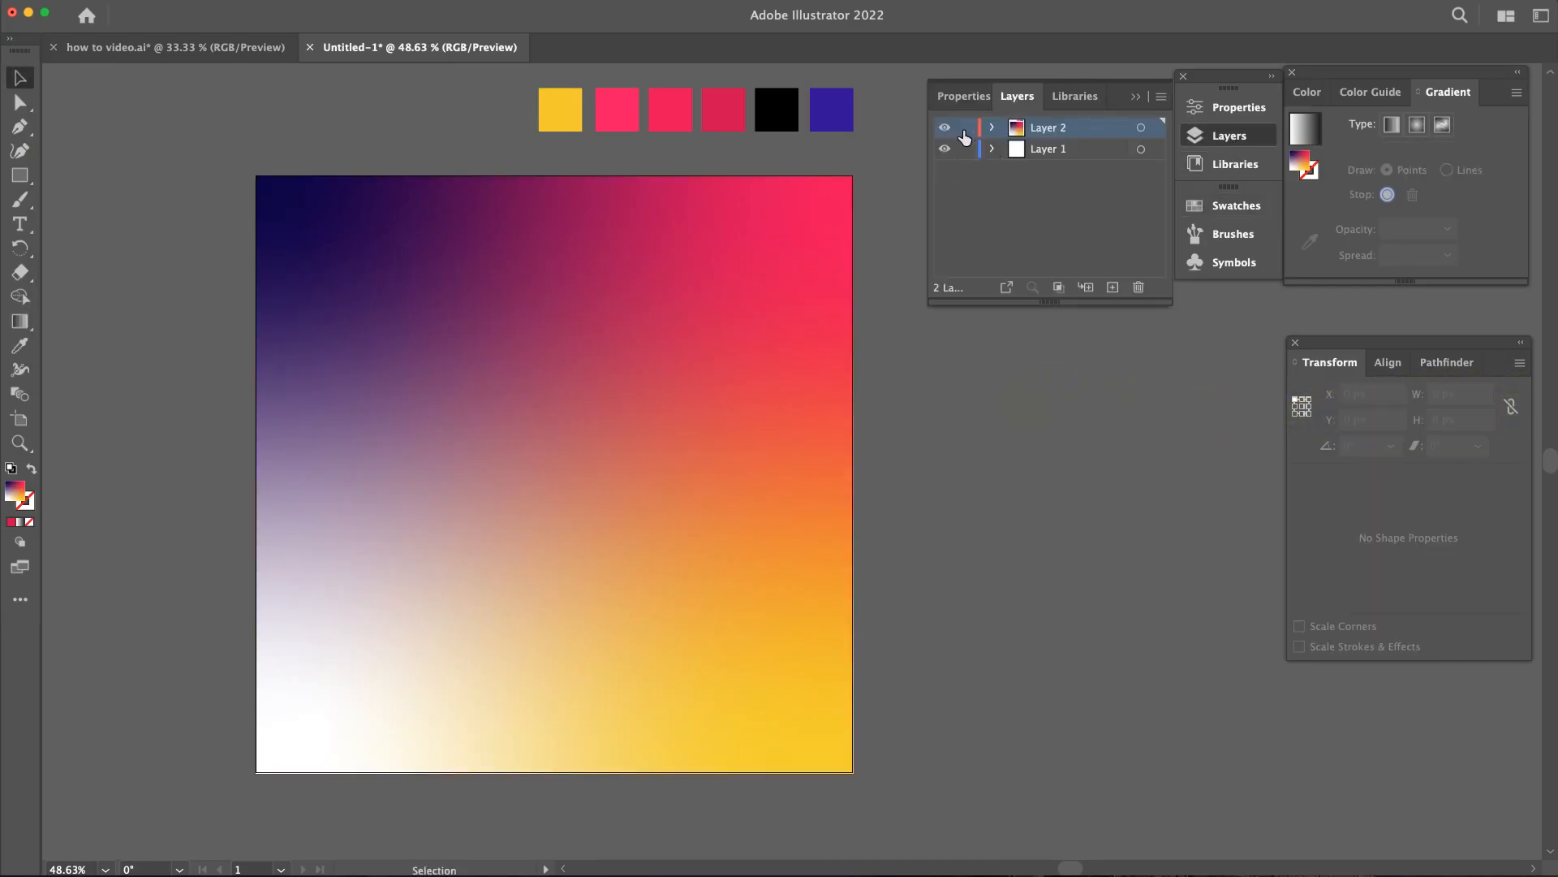
{"action": "left_click", "coordinate": [1113, 288]}
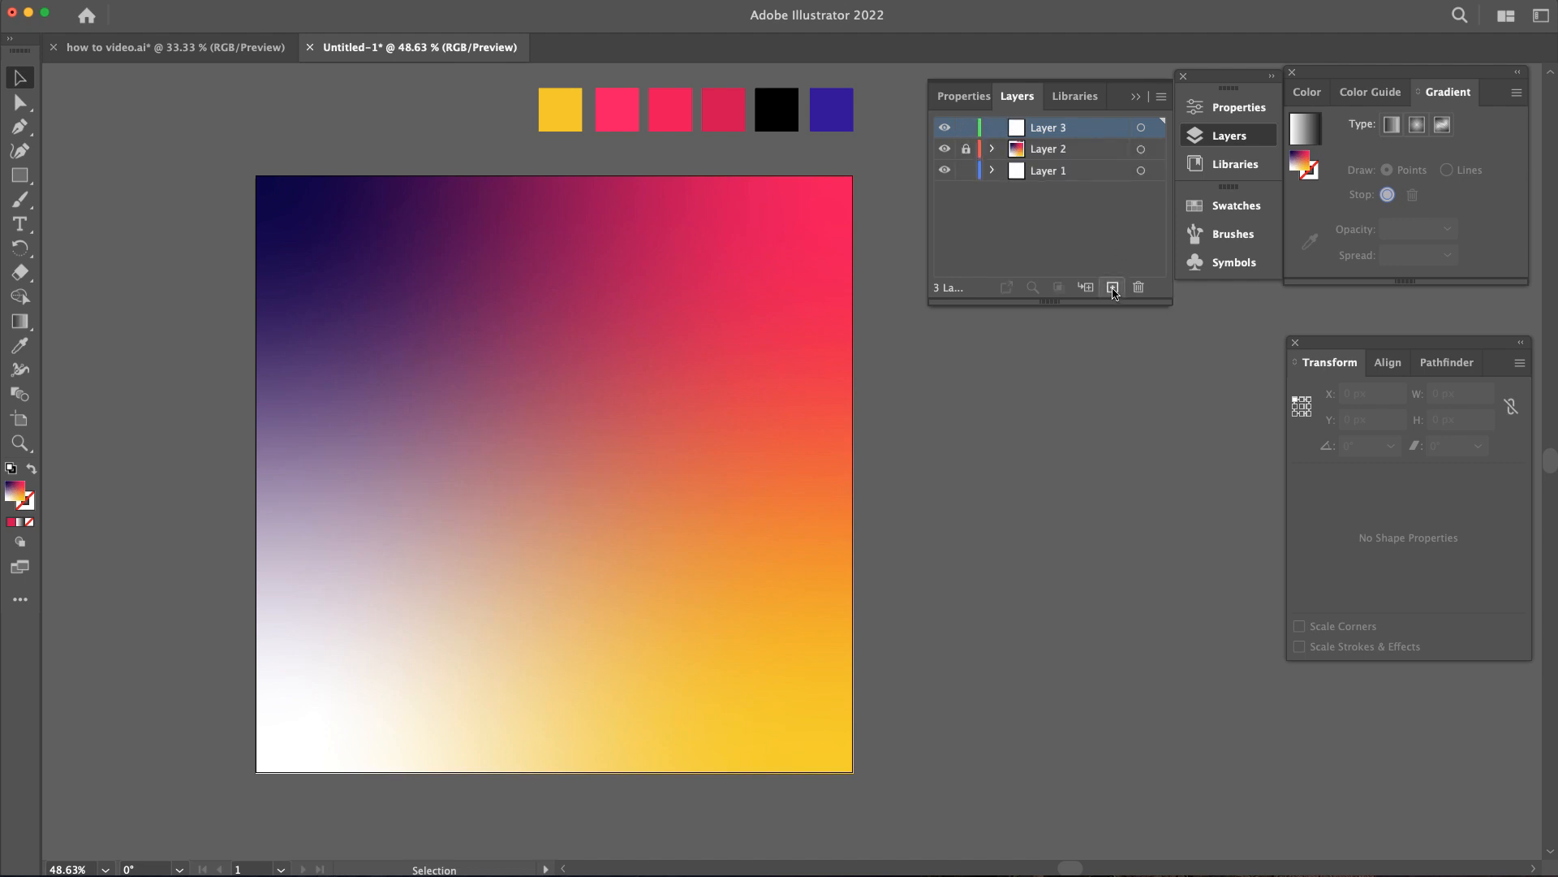
Step: Draw a 500 × 500 px square on the new layer and rotate it 45° into a diamond
{"action": "key", "text": "m"}
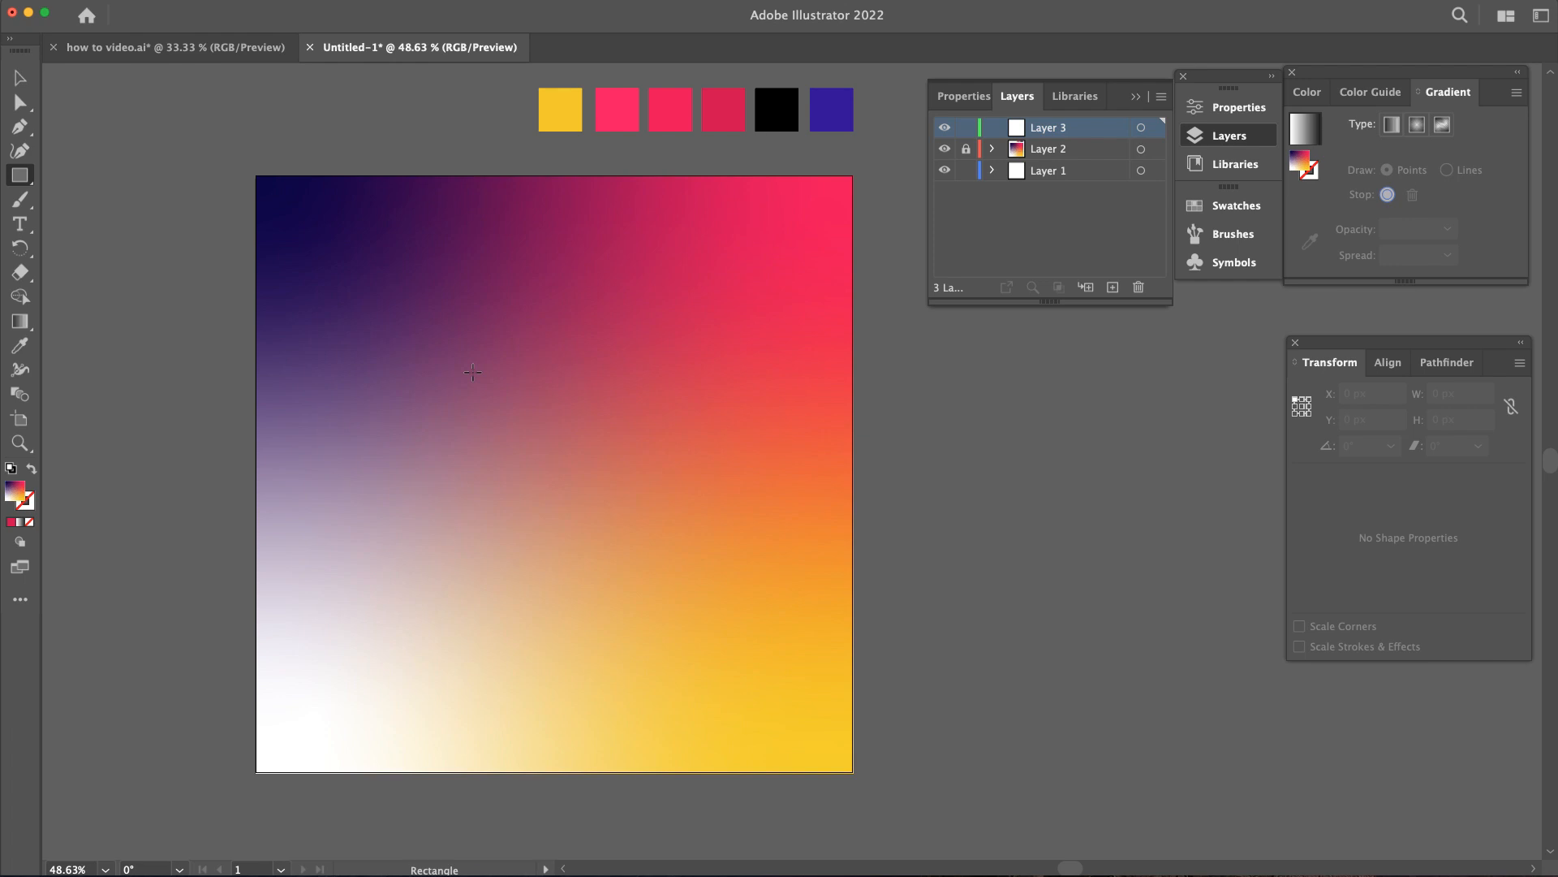
{"action": "left_click", "coordinate": [702, 463]}
{"action": "type", "text": "500"}
{"action": "key", "text": "Tab"}
{"action": "type", "text": "5"}
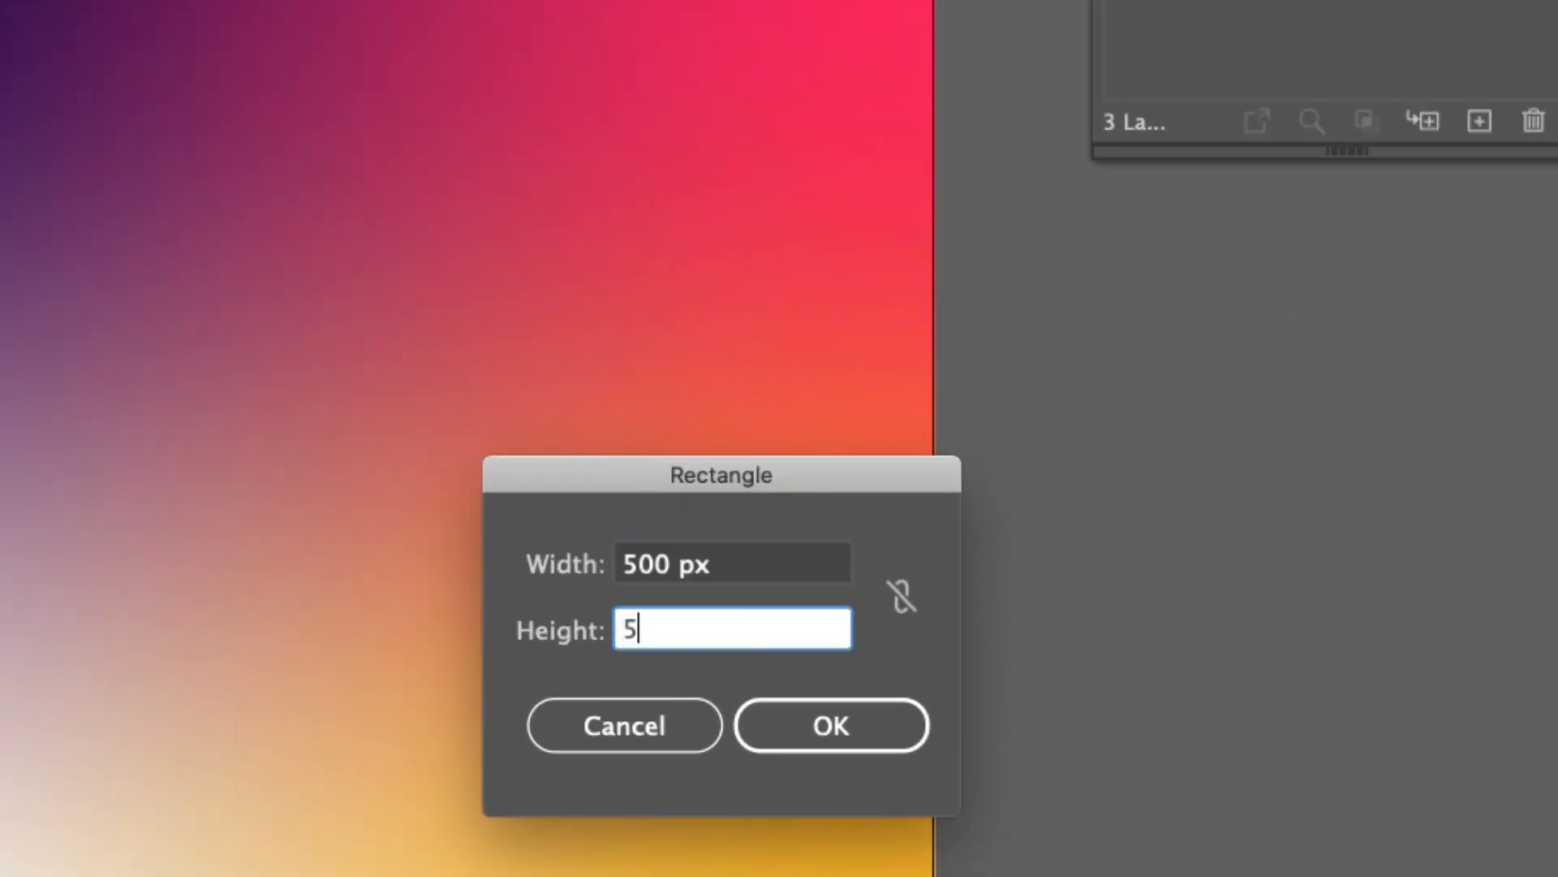
{"action": "left_click", "coordinate": [784, 725]}
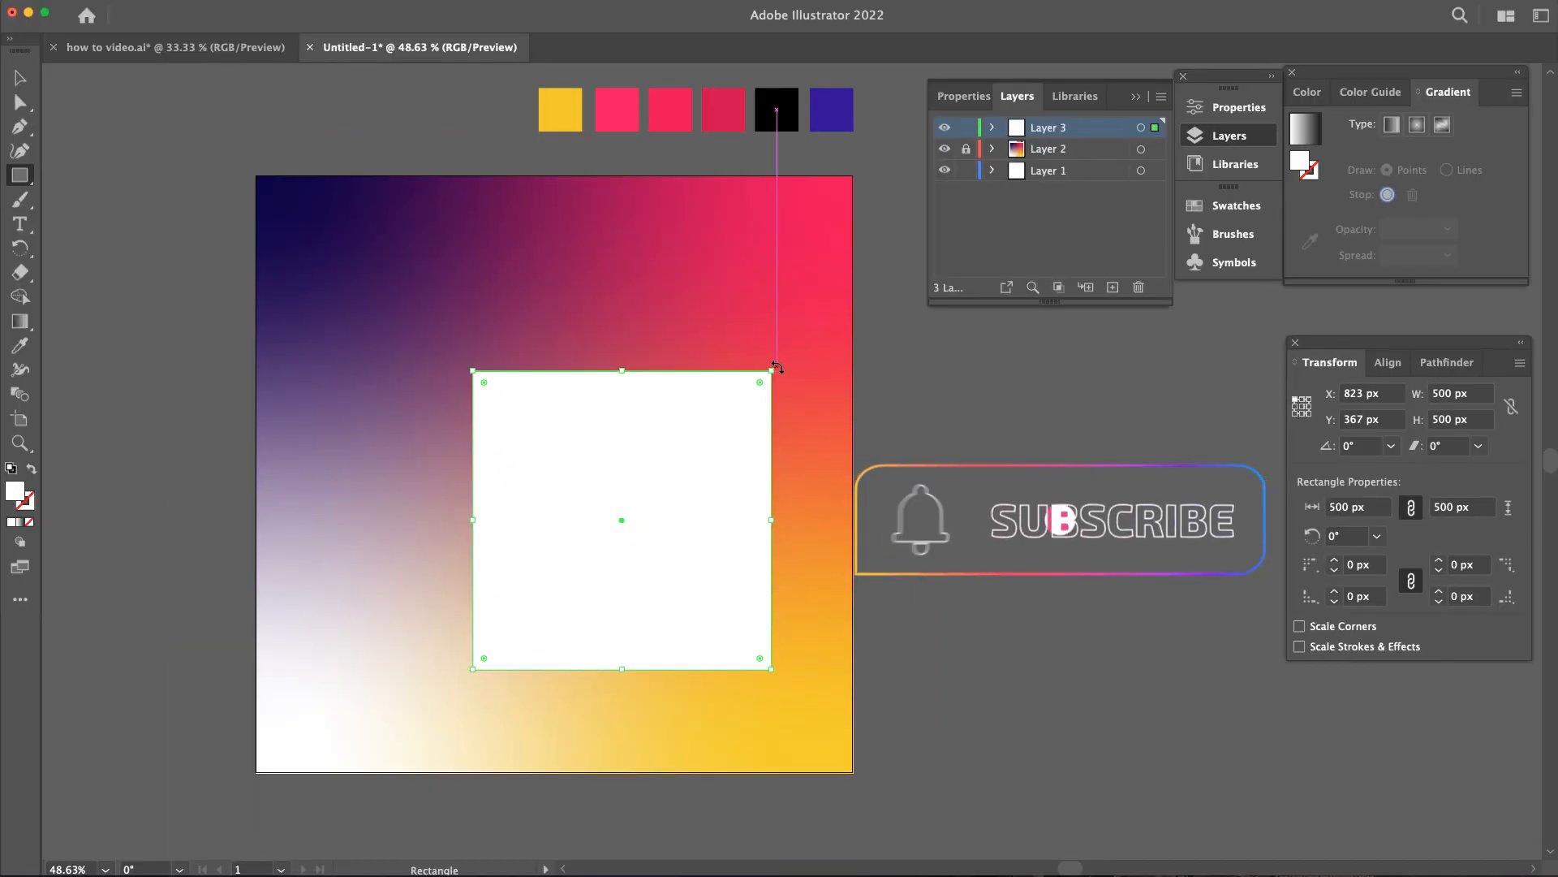
{"action": "left_click_drag", "start_coordinate": [777, 367], "coordinate": [633, 339]}
{"action": "key", "text": "v"}
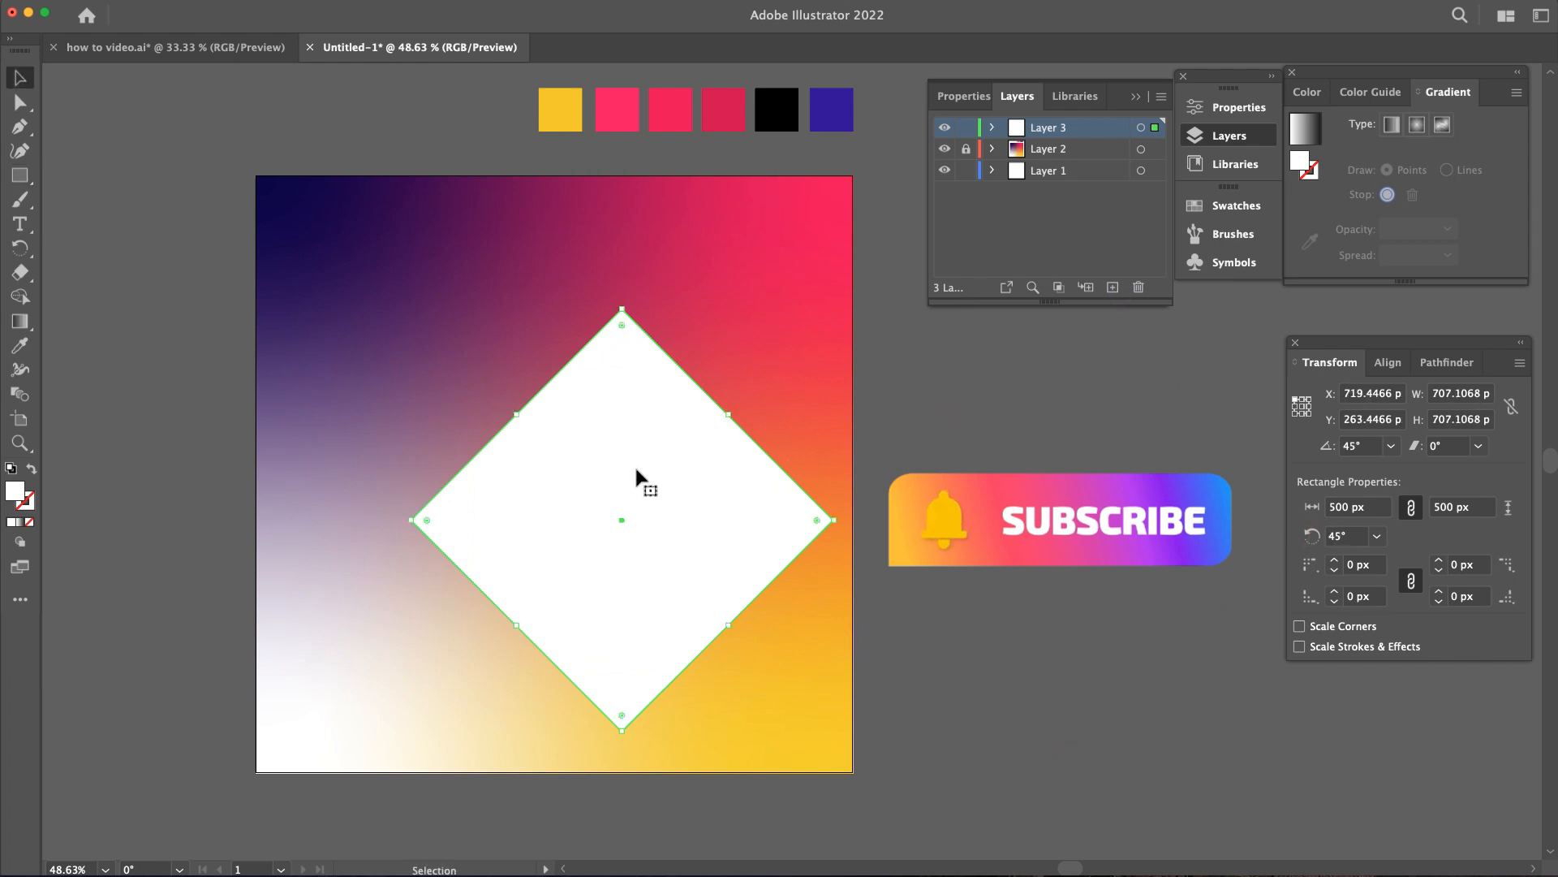
Step: Center the diamond on the artboard's bottom edge and scale it to about 998 px, spanning the artboard's width
{"action": "key", "text": "super+minus"}
{"action": "key", "text": "space"}
{"action": "left_click_drag", "start_coordinate": [749, 485], "coordinate": [592, 415]}
{"action": "left_click_drag", "start_coordinate": [636, 536], "coordinate": [637, 651]}
{"action": "left_click_drag", "start_coordinate": [703, 472], "coordinate": [661, 577]}
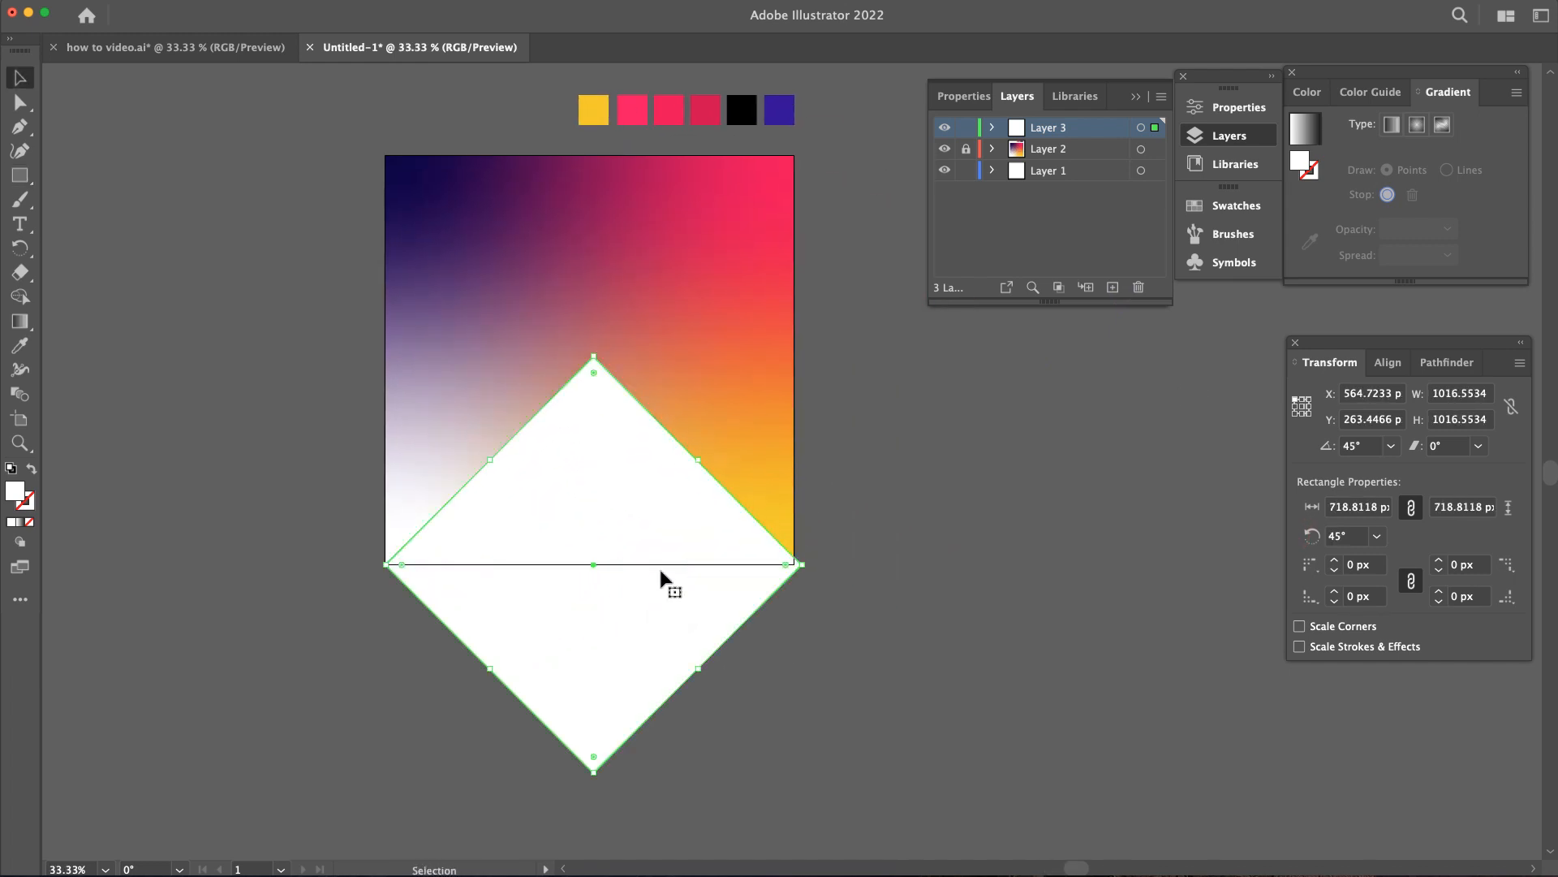
{"action": "left_click_drag", "start_coordinate": [803, 567], "coordinate": [796, 565]}
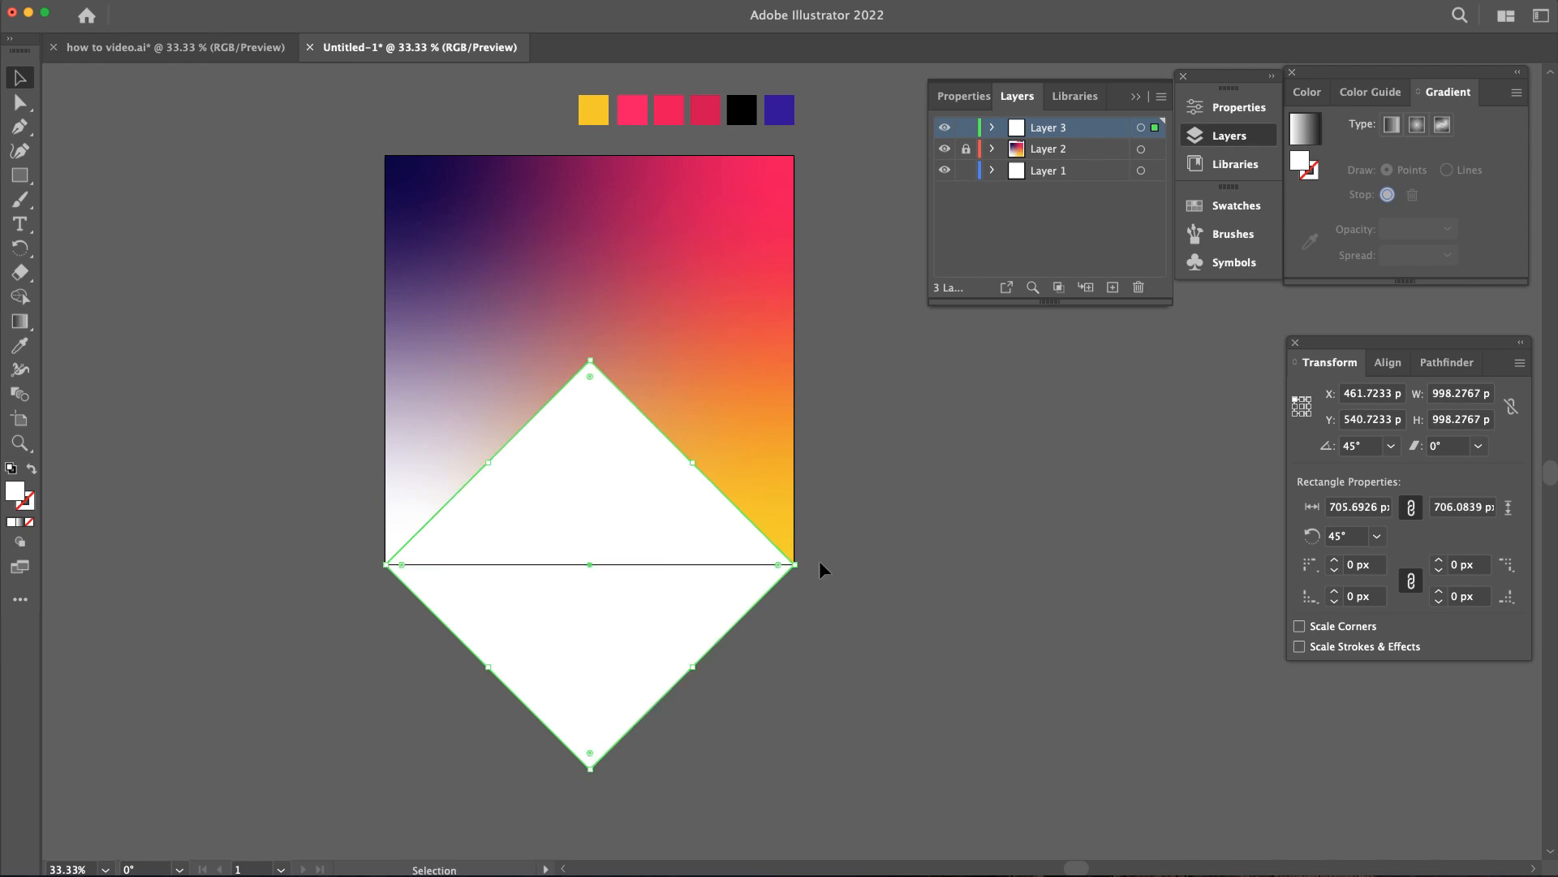
Step: Delete the diamond's bottom anchor point to turn it into a triangle
{"action": "key", "text": "minus"}
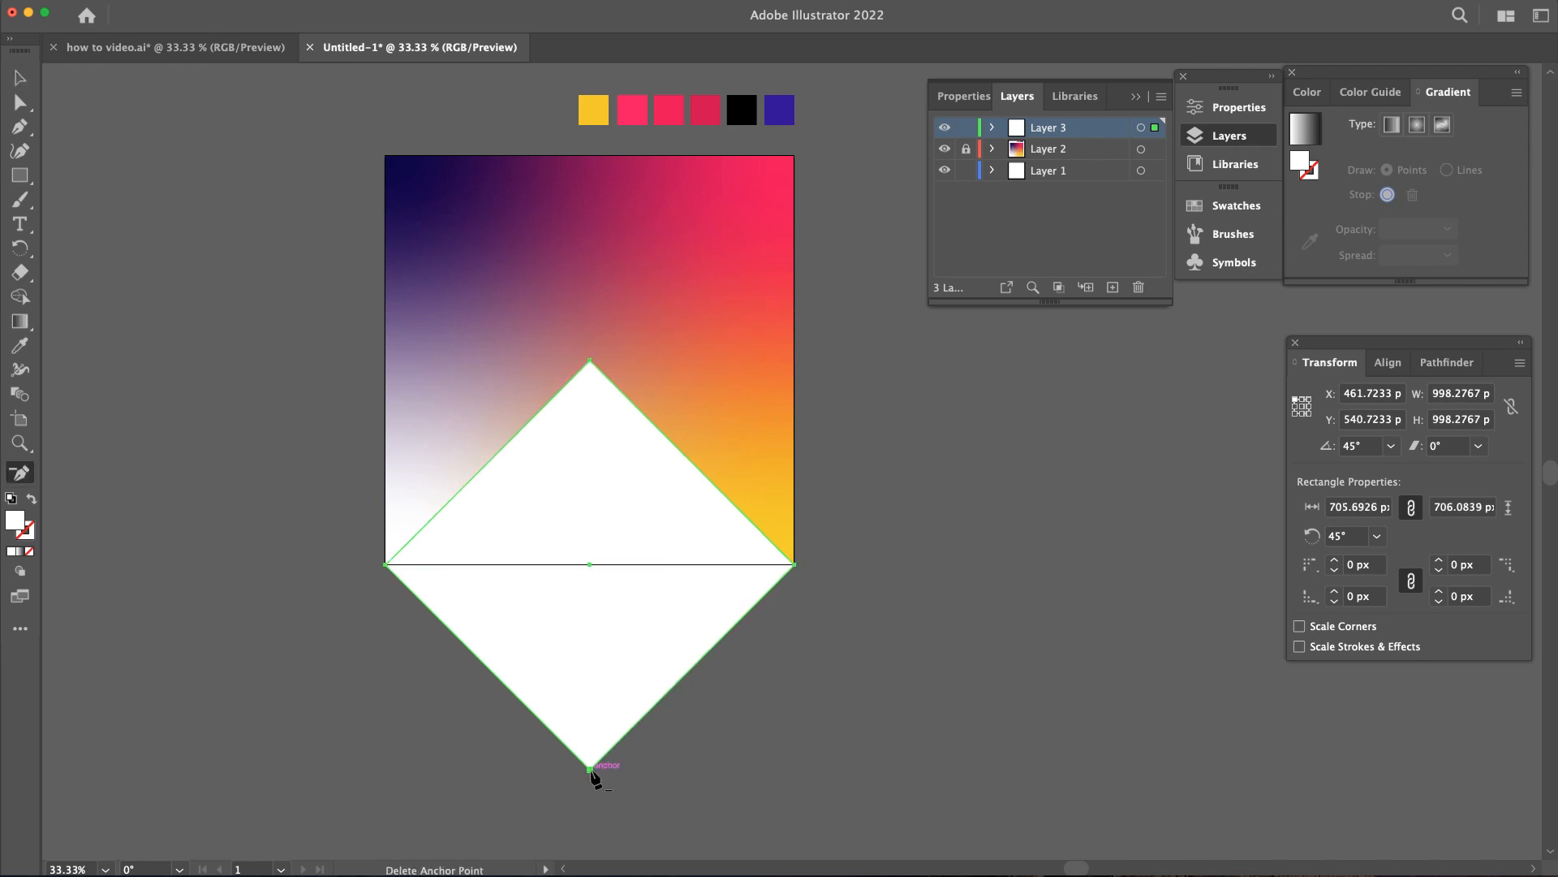
{"action": "left_click", "coordinate": [590, 769]}
{"action": "key", "text": "v"}
Step: Fill the triangle with the dark crimson sampled from the color squares above the artboard
{"action": "left_click_drag", "start_coordinate": [199, 138], "coordinate": [907, 590]}
{"action": "key", "text": "i"}
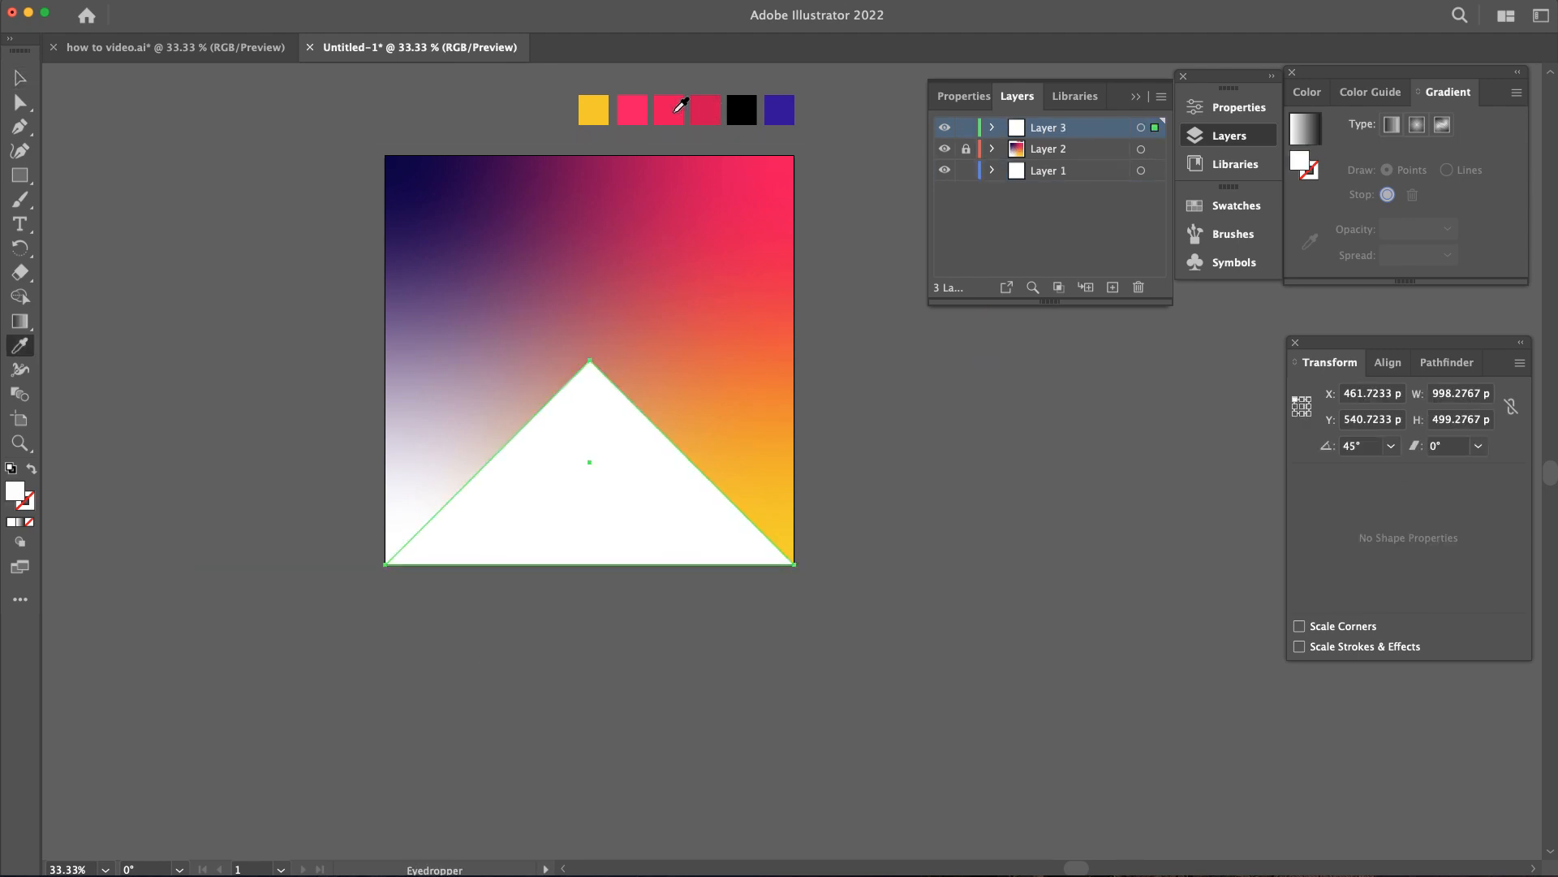
{"action": "left_click", "coordinate": [713, 112]}
{"action": "left_click", "coordinate": [20, 79]}
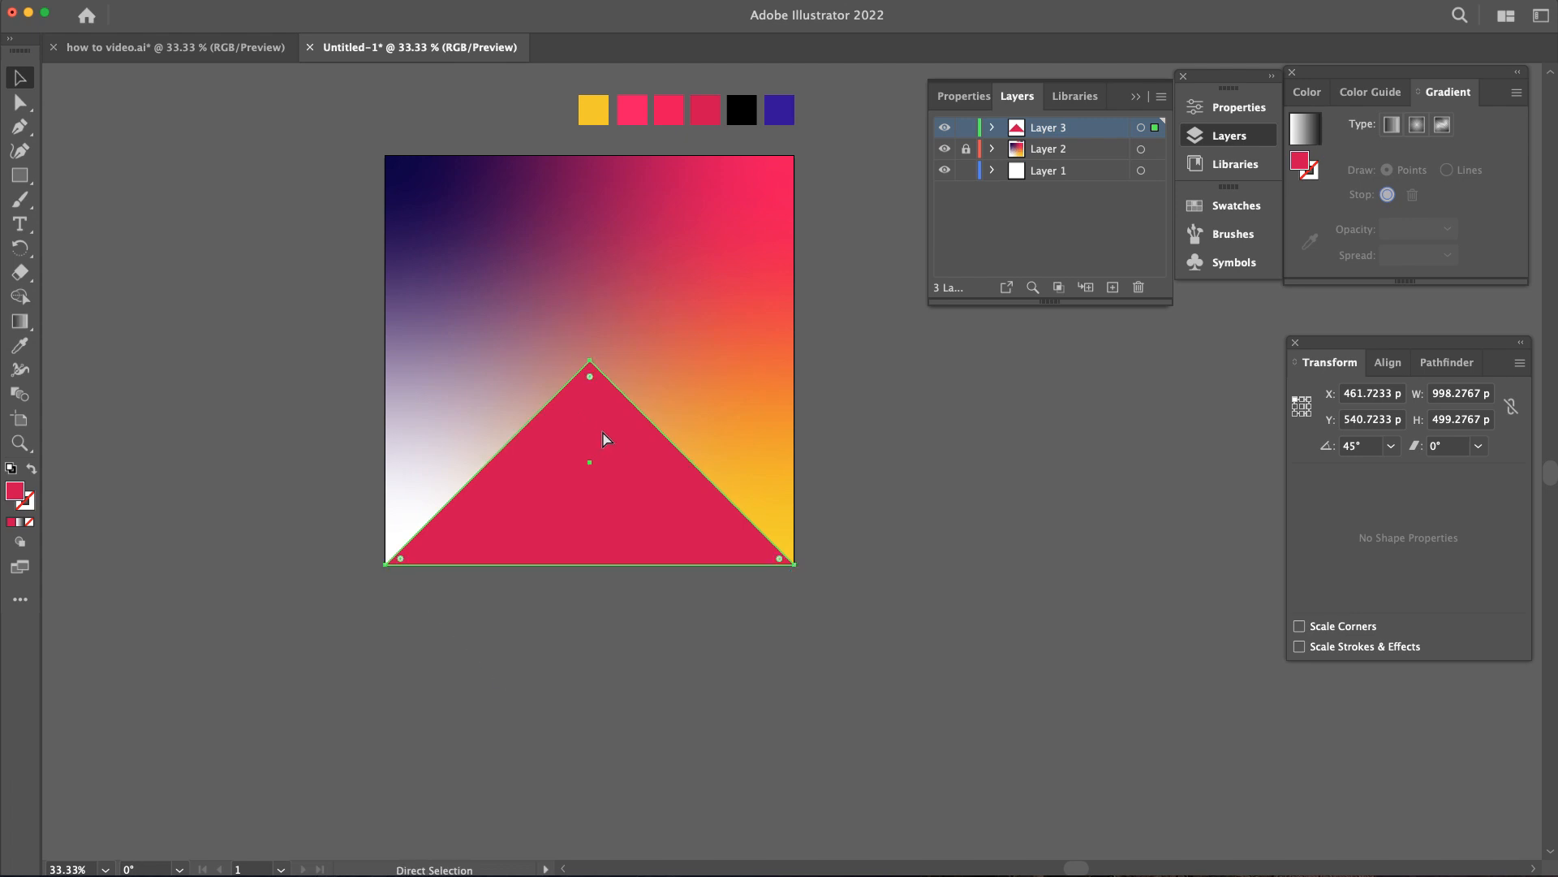
Step: Place a copy of the triangle behind the original and nudge it down 32 px
{"action": "key", "text": "Down"}
{"action": "key", "text": "Down"}
{"action": "key", "text": "Down"}
{"action": "key", "text": "Down"}
{"action": "key", "text": "Down"}
{"action": "key", "text": "Down"}
{"action": "key", "text": "Down"}
{"action": "key", "text": "Down"}
{"action": "key", "text": "Down"}
{"action": "key", "text": "Down"}
{"action": "key", "text": "Down"}
{"action": "key", "text": "Down"}
{"action": "key", "text": "Down"}
{"action": "key", "text": "Down"}
{"action": "key", "text": "Down"}
{"action": "key", "text": "Down"}
{"action": "key", "text": "Down"}
{"action": "key", "text": "Down"}
{"action": "key", "text": "Down"}
{"action": "key", "text": "Down"}
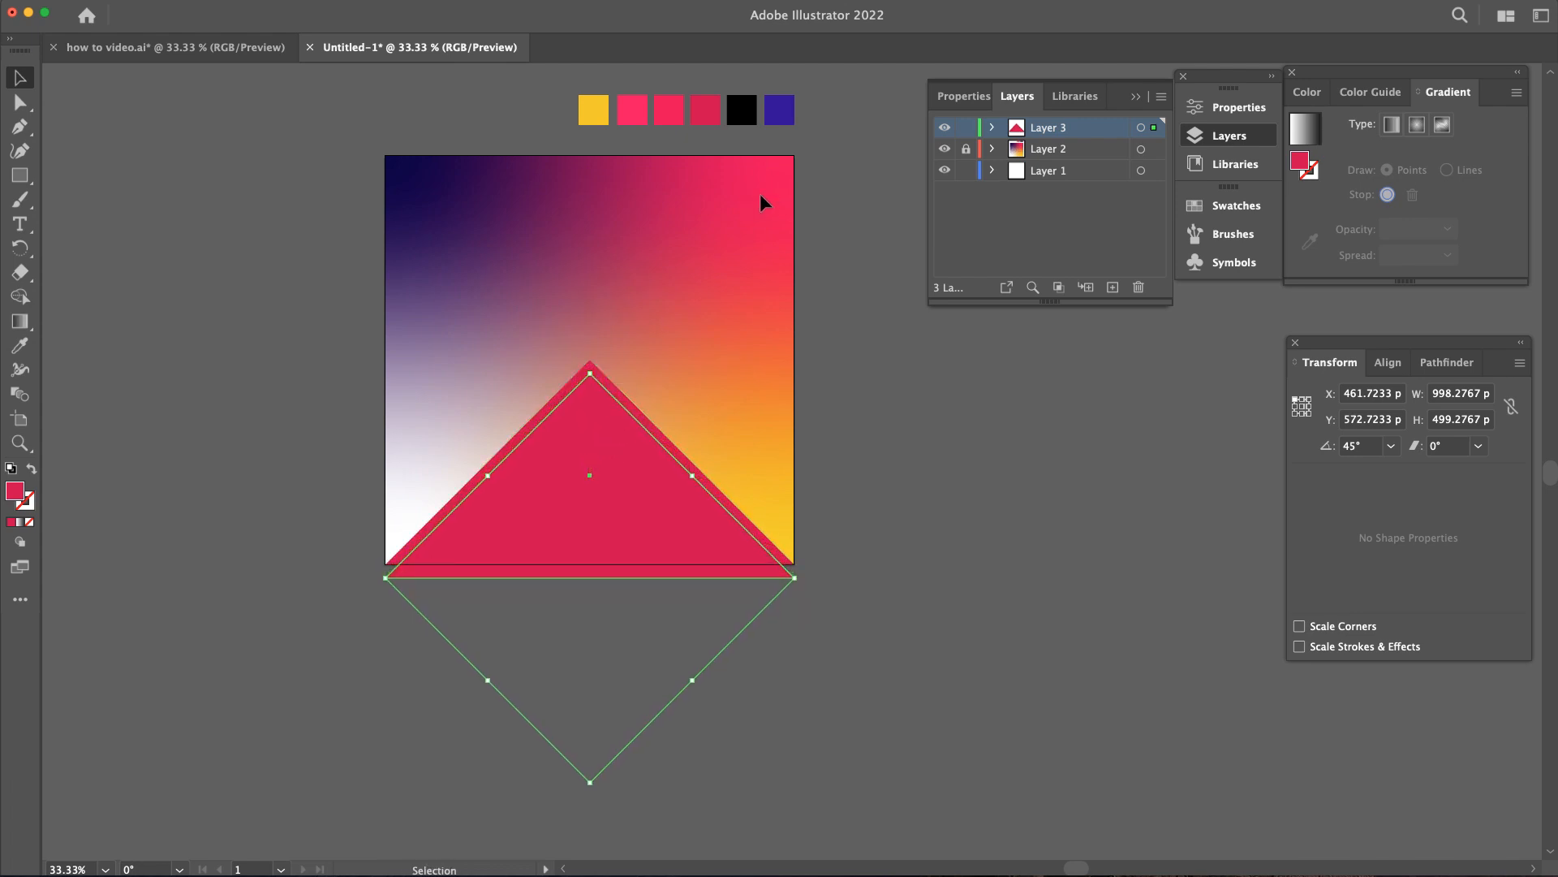
Step: Fill the rear triangle copy with the black sampled from the color squares
{"action": "key", "text": "i"}
{"action": "left_click", "coordinate": [741, 110]}
{"action": "key", "text": "v"}
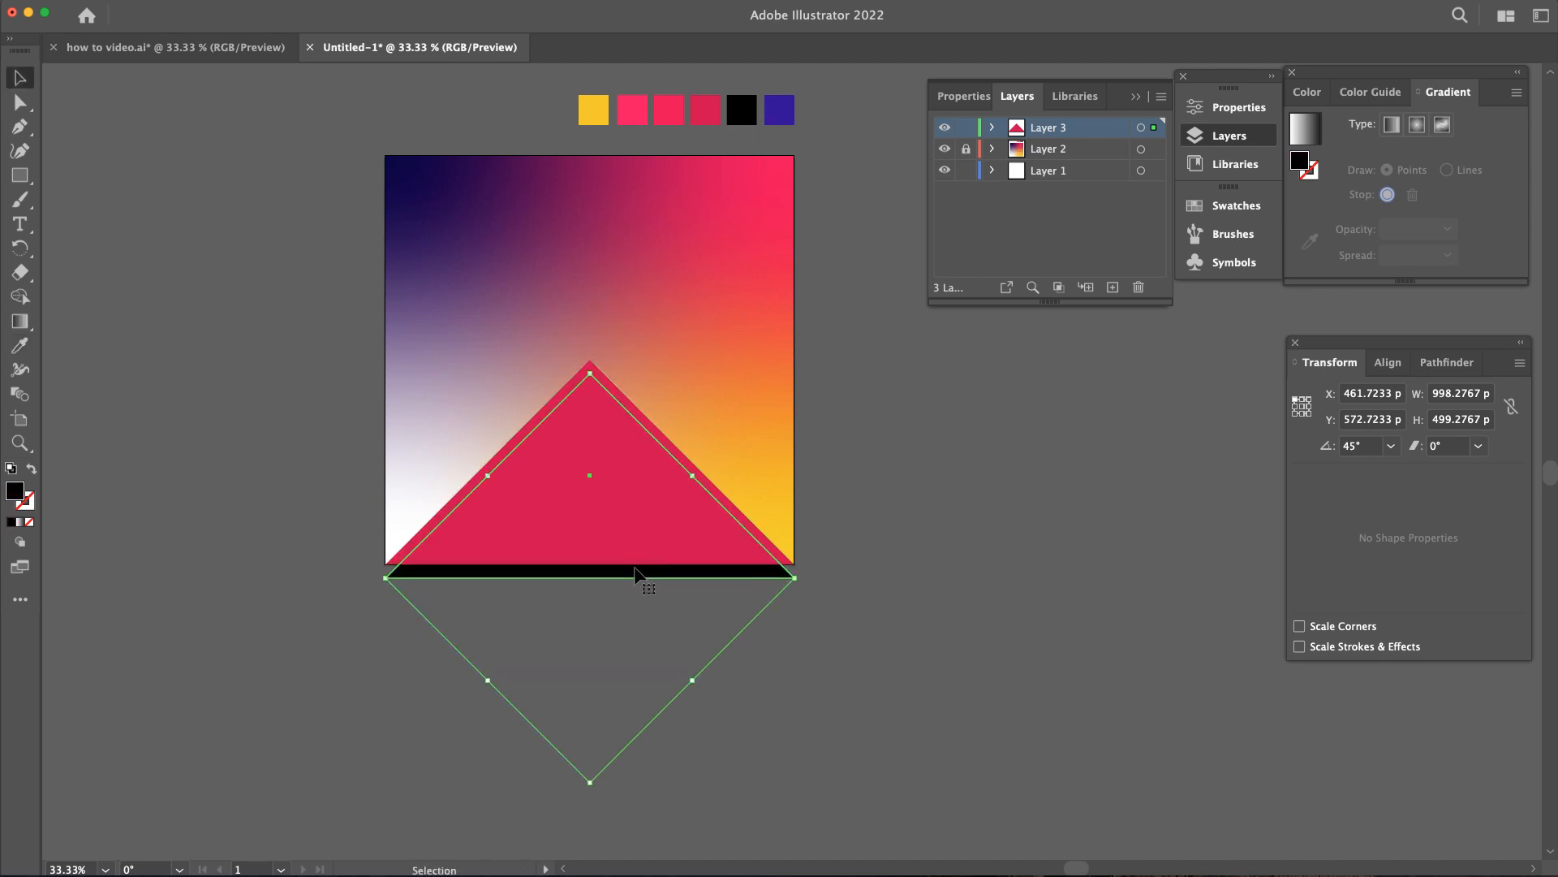
Step: Enlarge the black triangle to about 1058 px wide and align its base with the artboard's bottom edge so it borders the crimson triangle
{"action": "left_click_drag", "start_coordinate": [635, 577], "coordinate": [633, 549]}
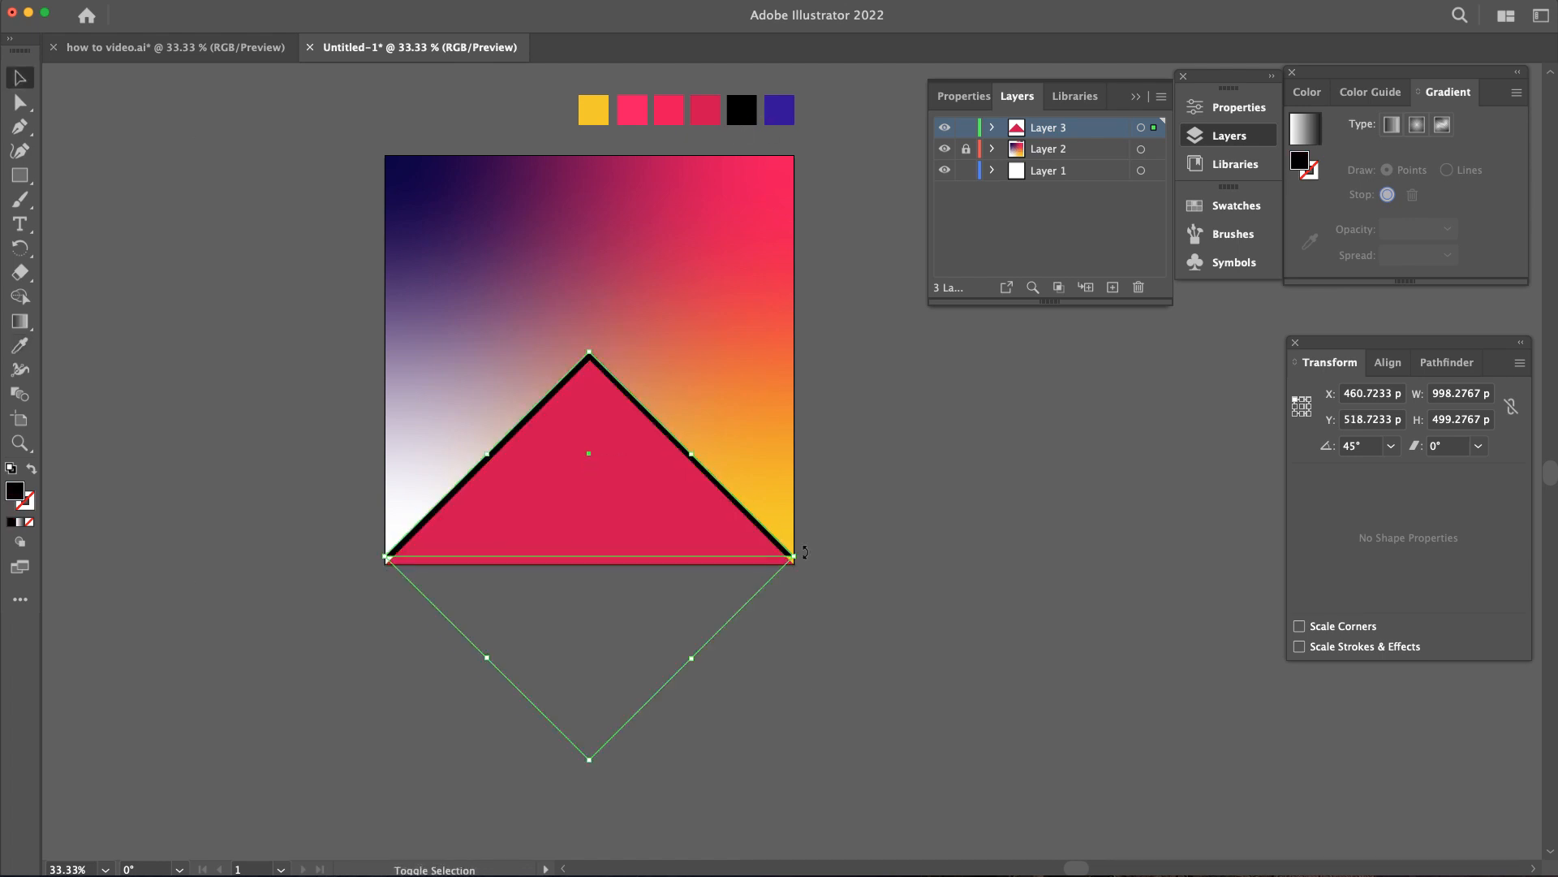
{"action": "left_click_drag", "start_coordinate": [794, 558], "coordinate": [806, 557]}
{"action": "key", "text": "Down"}
{"action": "key", "text": "Down"}
{"action": "key", "text": "Down"}
{"action": "key", "text": "Down"}
{"action": "key", "text": "Down"}
{"action": "key", "text": "Down"}
{"action": "key", "text": "Down"}
{"action": "key", "text": "Down"}
{"action": "key", "text": "Down"}
{"action": "key", "text": "Down"}
{"action": "key", "text": "Down"}
{"action": "key", "text": "Down"}
{"action": "key", "text": "Down"}
{"action": "key", "text": "Down"}
{"action": "key", "text": "Down"}
{"action": "key", "text": "Down"}
{"action": "key", "text": "Down"}
{"action": "key", "text": "Down"}
{"action": "key", "text": "Down"}
{"action": "key", "text": "Down"}
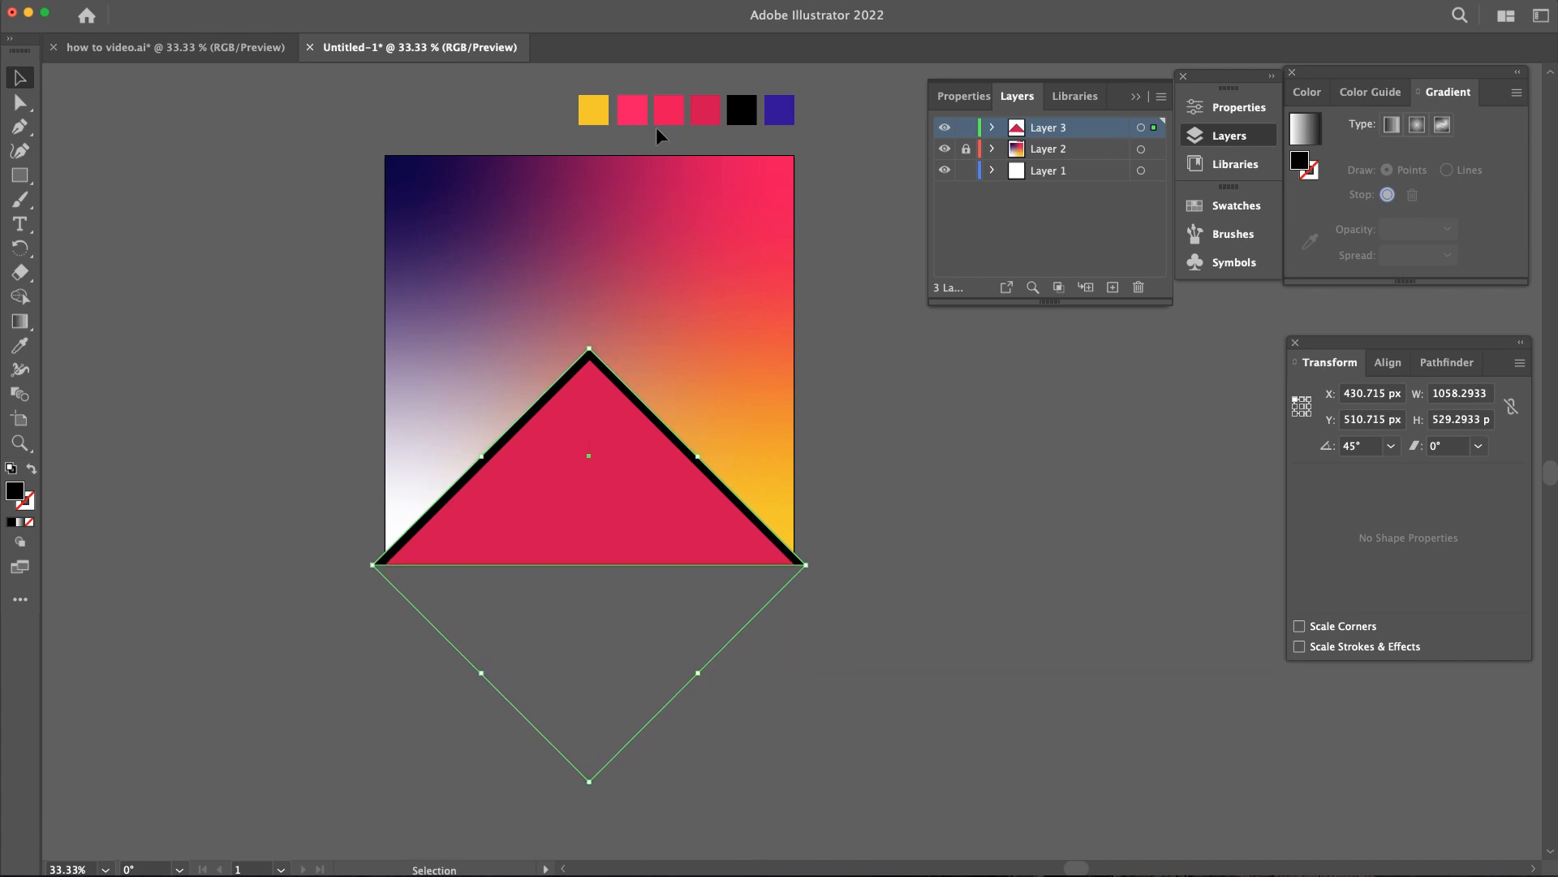
Step: Apply a Gaussian Blur with a 20-pixel radius to the black triangle
{"action": "mouse_move", "coordinate": [529, 302]}
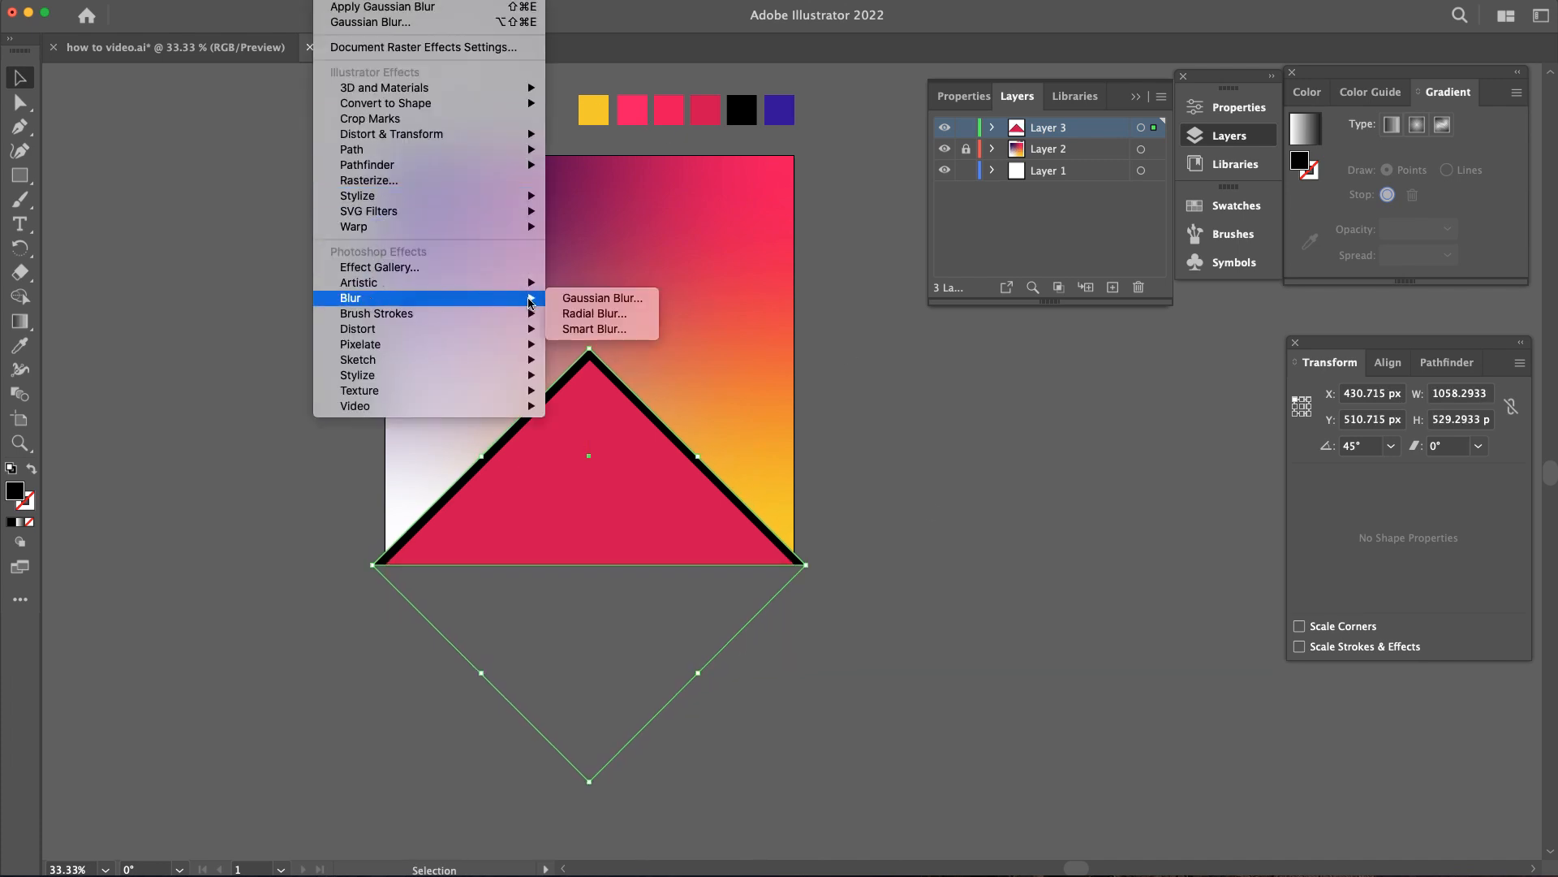
{"action": "left_click", "coordinate": [600, 298]}
{"action": "left_click", "coordinate": [1002, 436]}
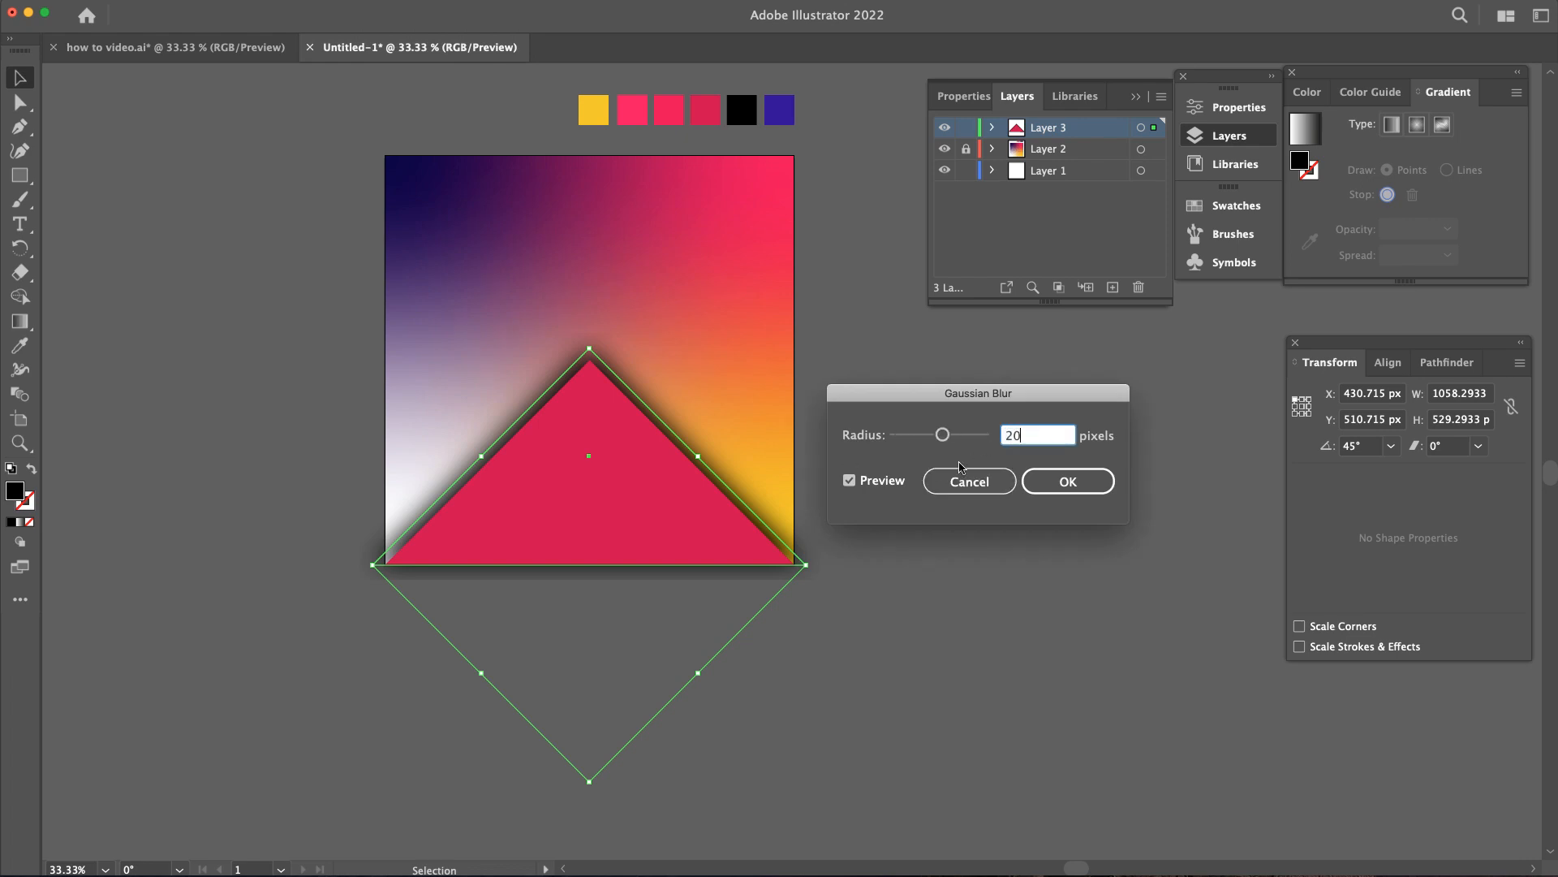
{"action": "type", "text": "20"}
{"action": "left_click", "coordinate": [1044, 485]}
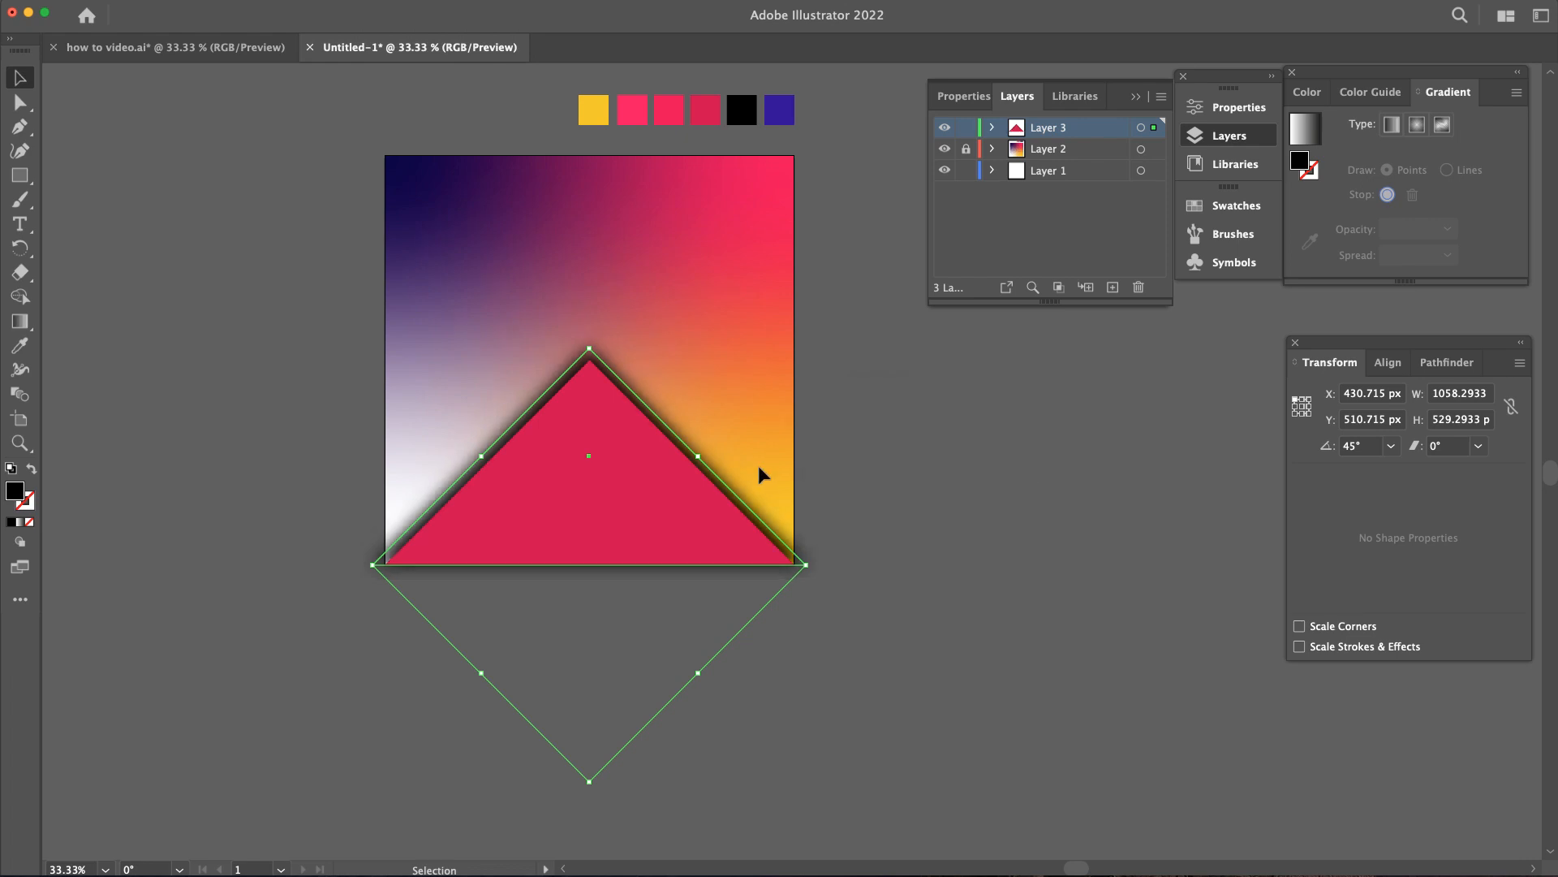
Step: Apply a freeform gradient to the front triangle and set its top point to the bright pink sample color
{"action": "left_click", "coordinate": [649, 459]}
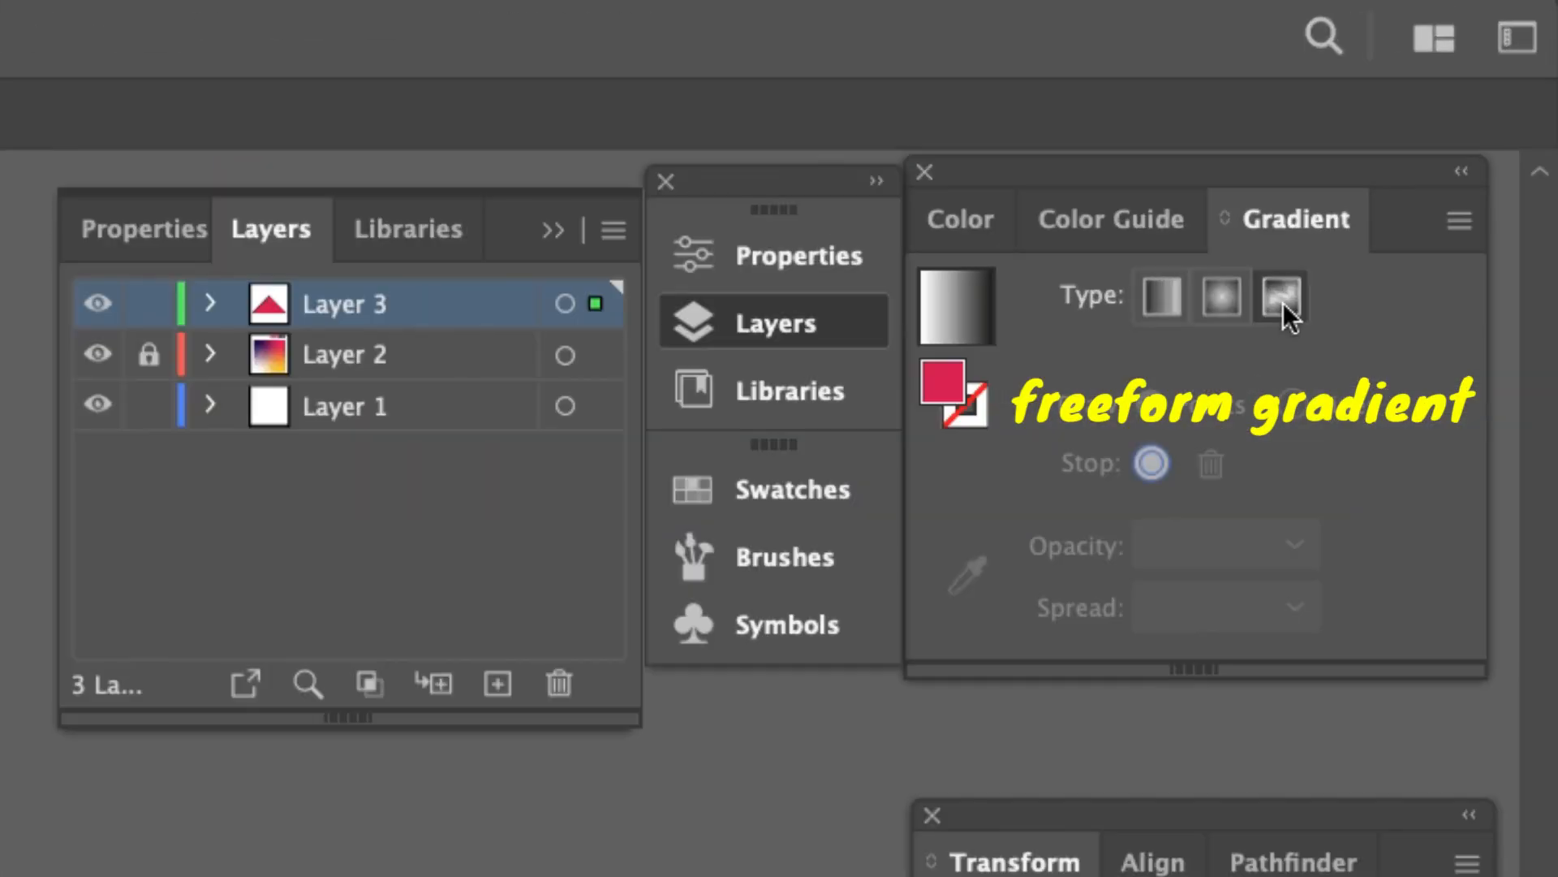
{"action": "left_click", "coordinate": [1441, 124]}
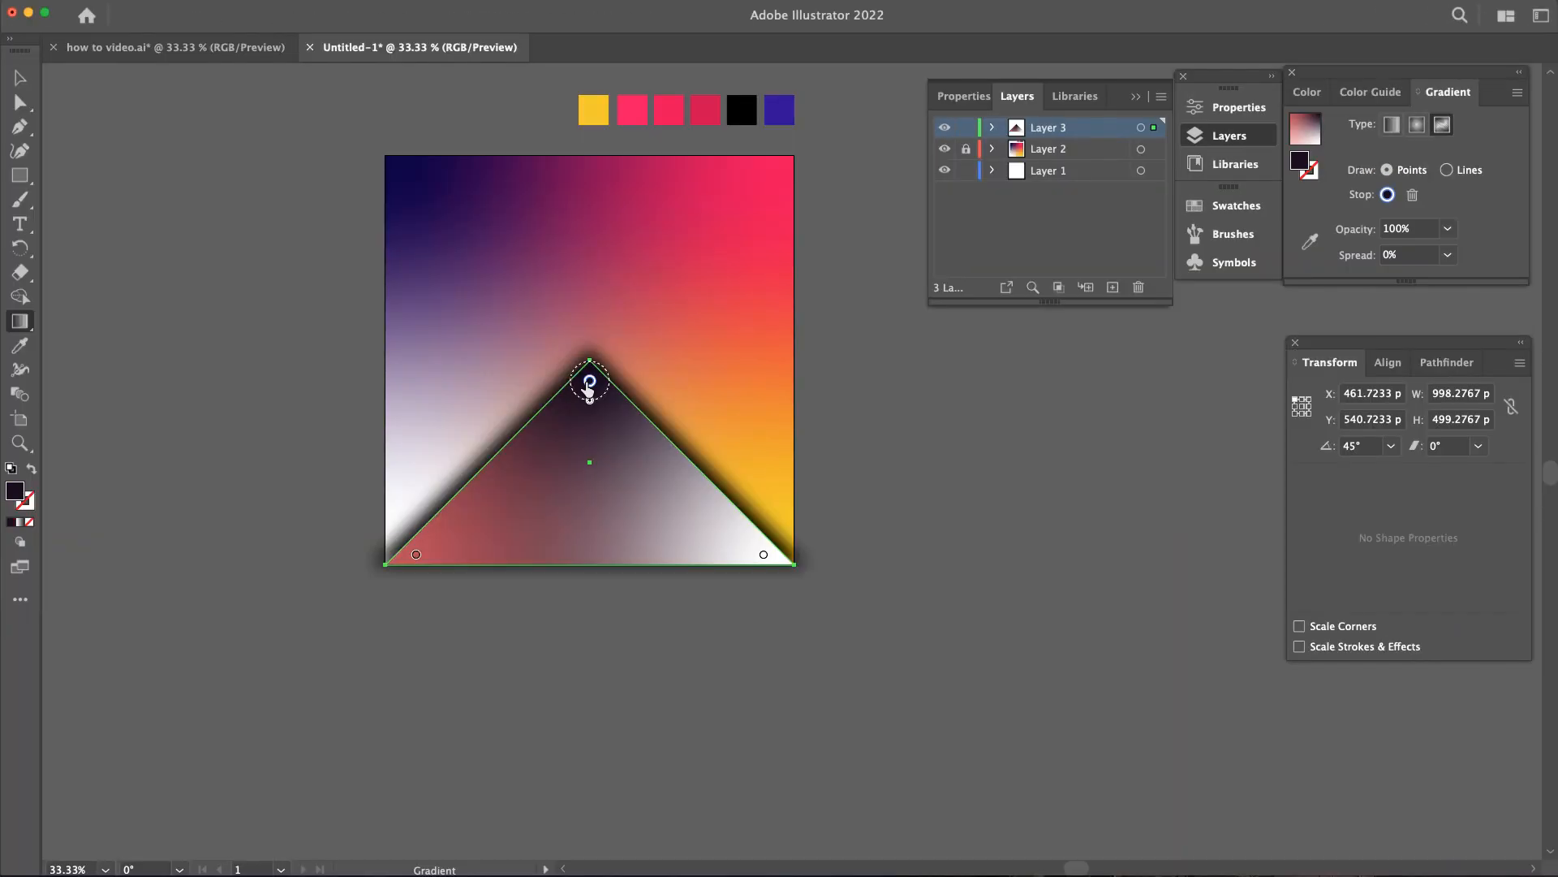
{"action": "double_click", "coordinate": [589, 381]}
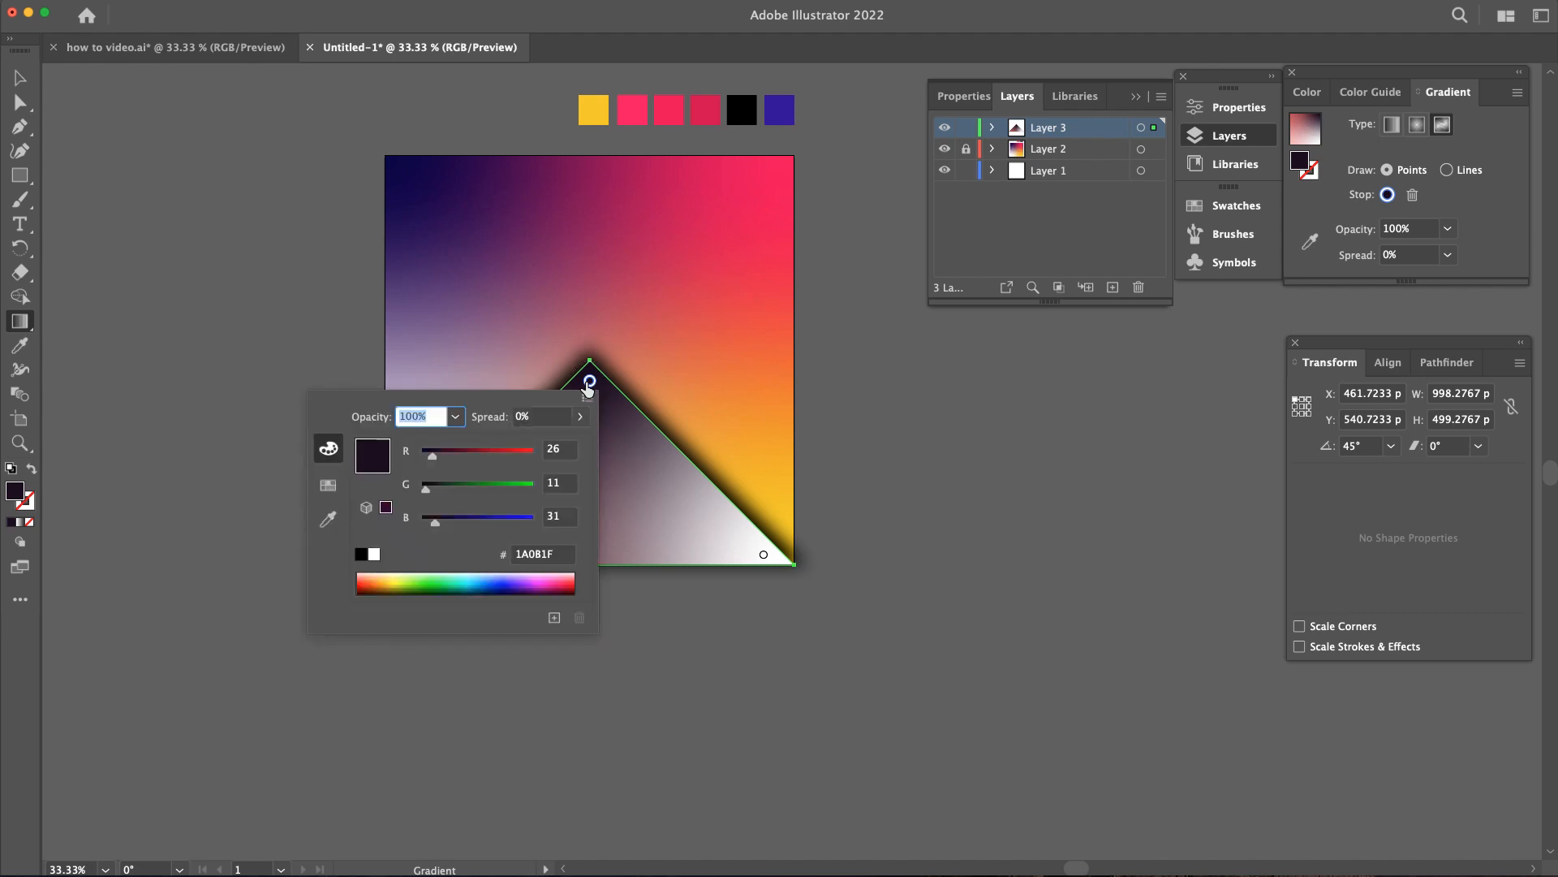
{"action": "left_click", "coordinate": [328, 518]}
{"action": "left_click", "coordinate": [637, 107]}
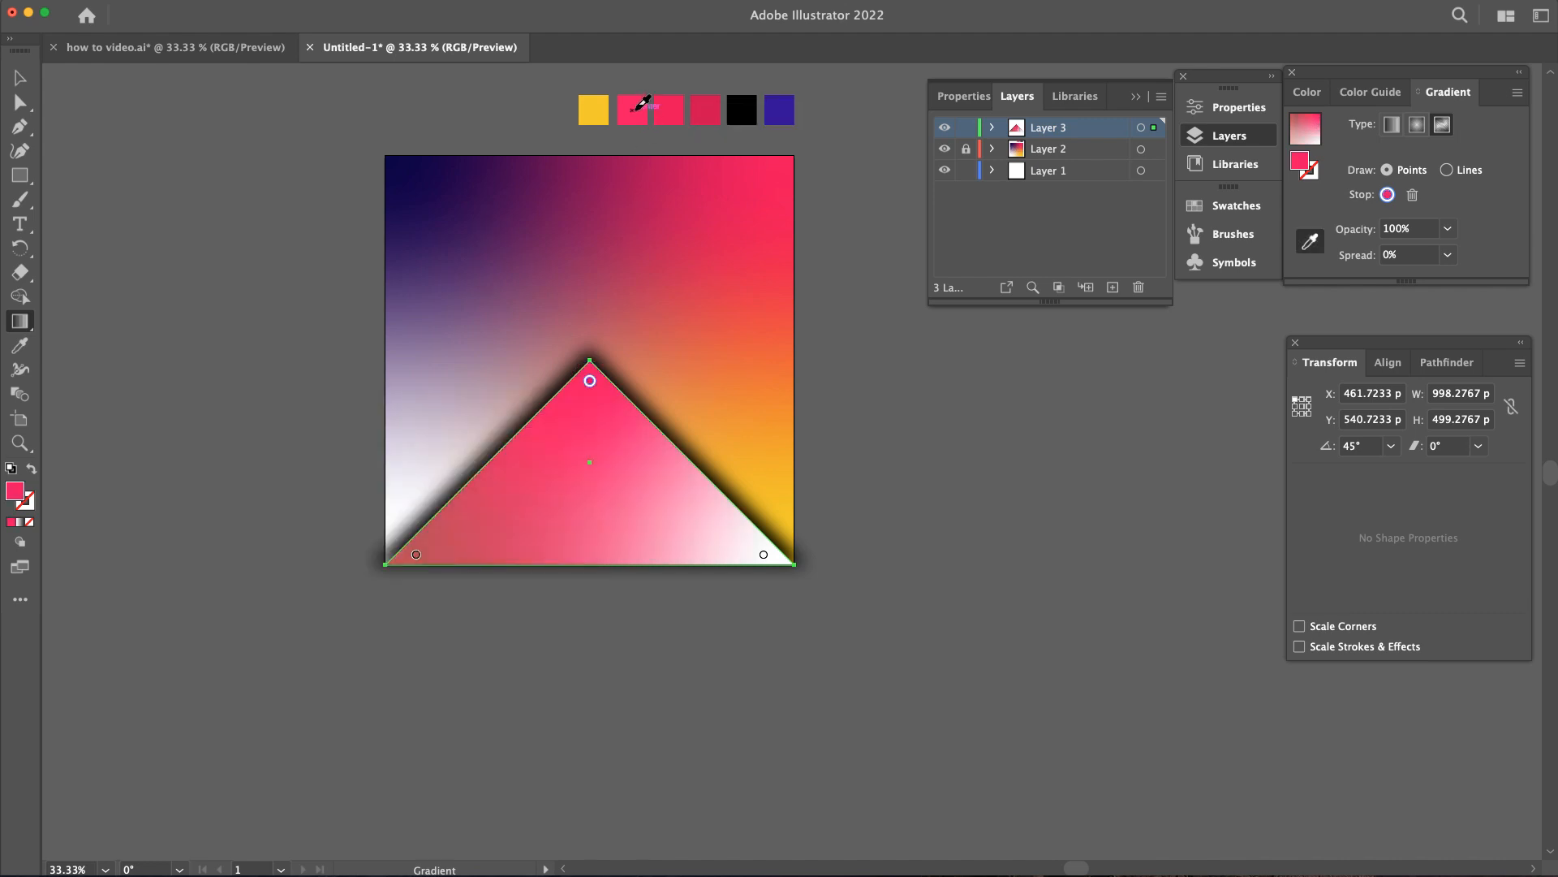
Step: Set the gradient point at the triangle's lower-right corner to the yellow sample color and deselect the triangle
{"action": "double_click", "coordinate": [764, 555]}
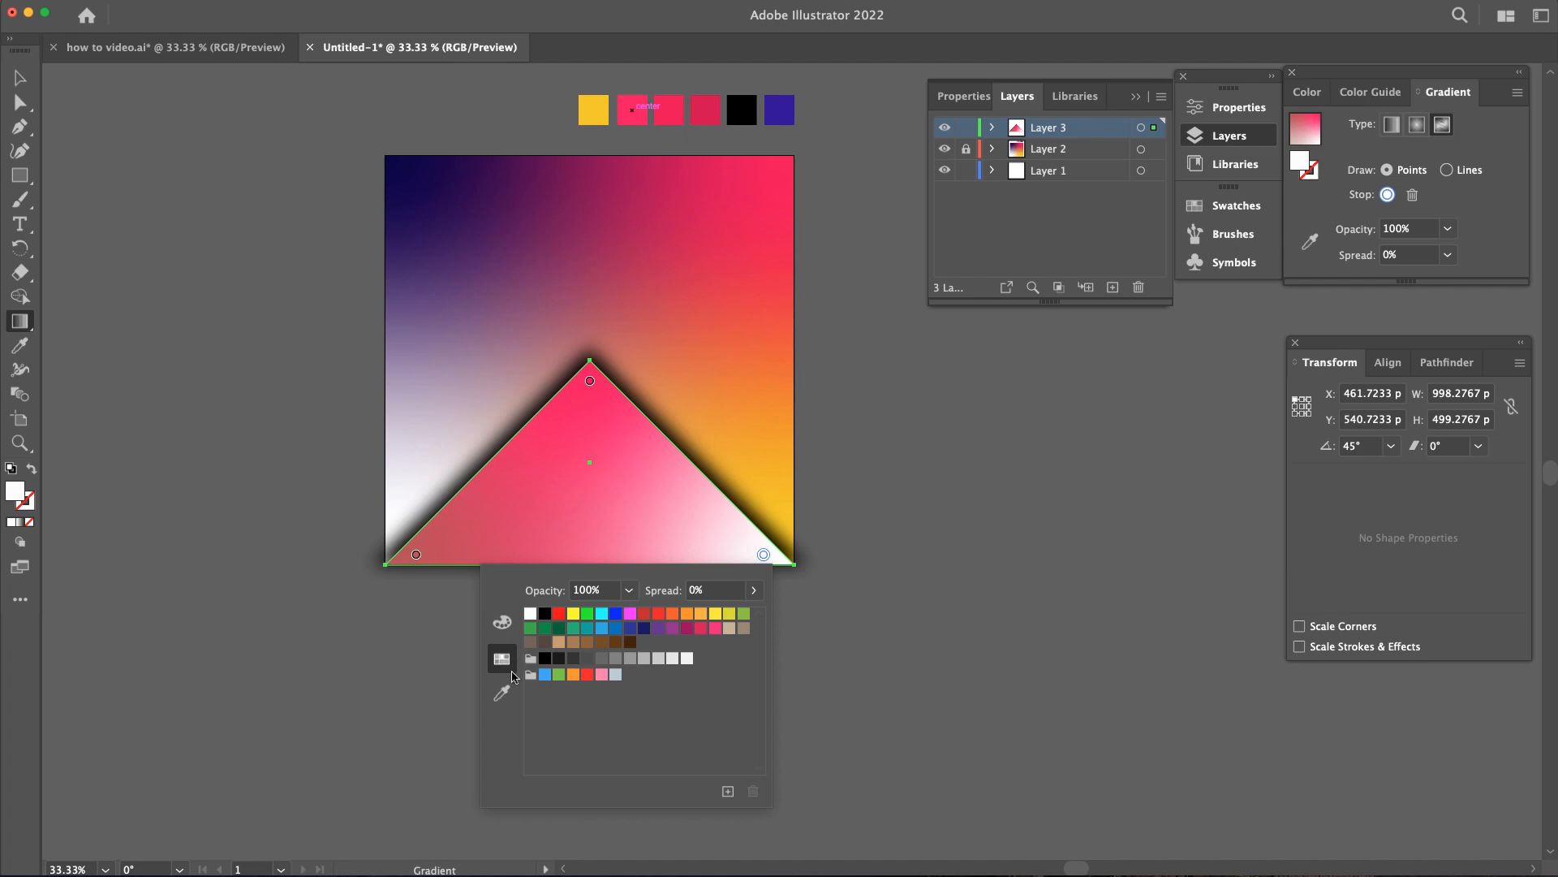
{"action": "left_click", "coordinate": [502, 692]}
{"action": "left_click", "coordinate": [715, 98]}
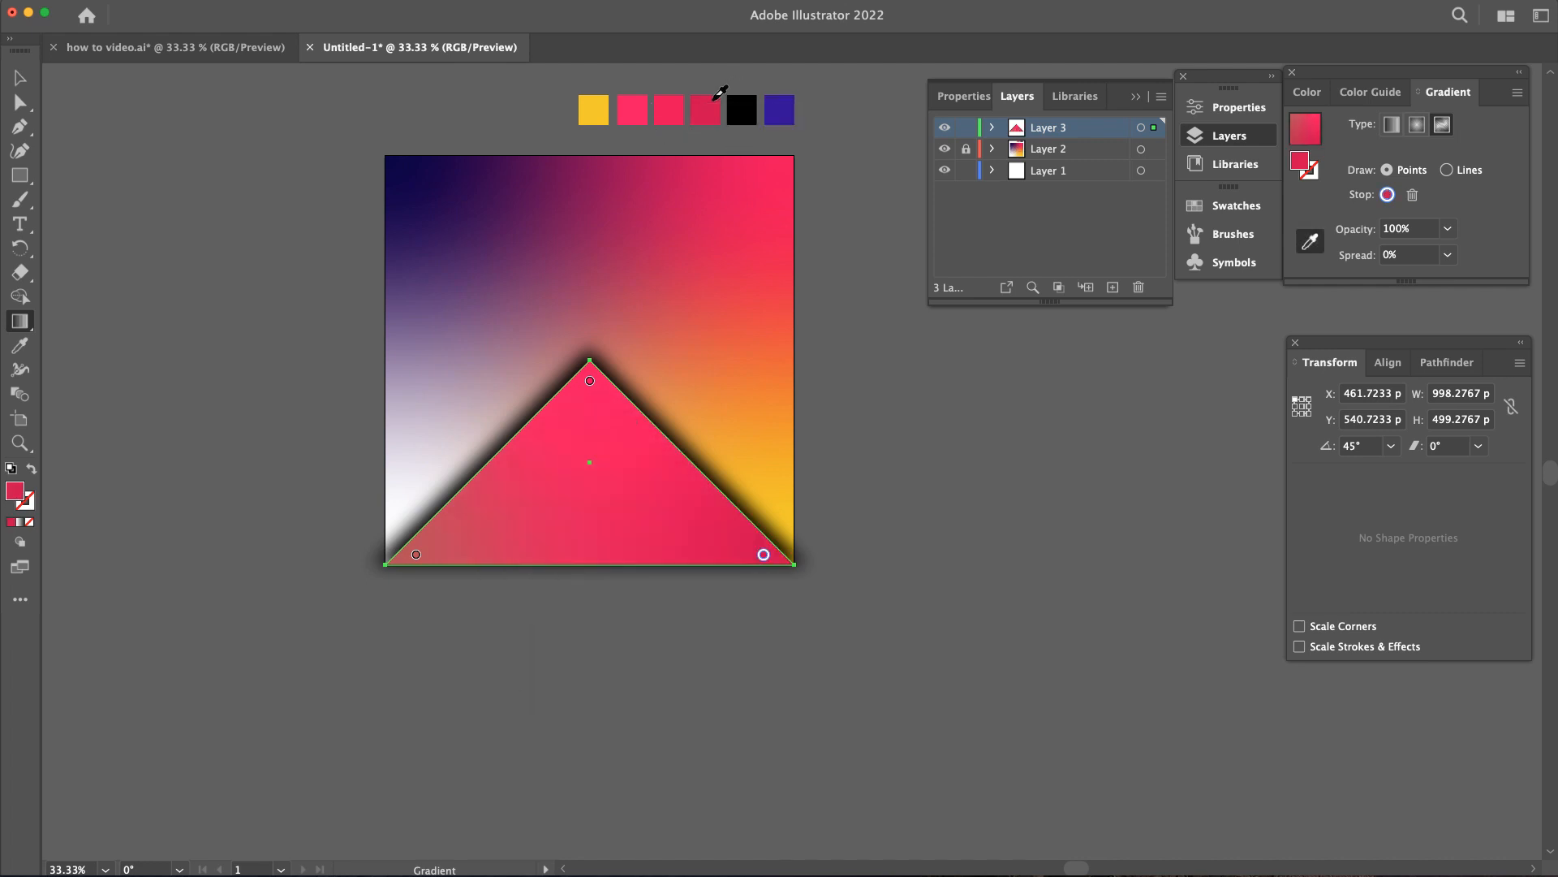
{"action": "left_click", "coordinate": [608, 102]}
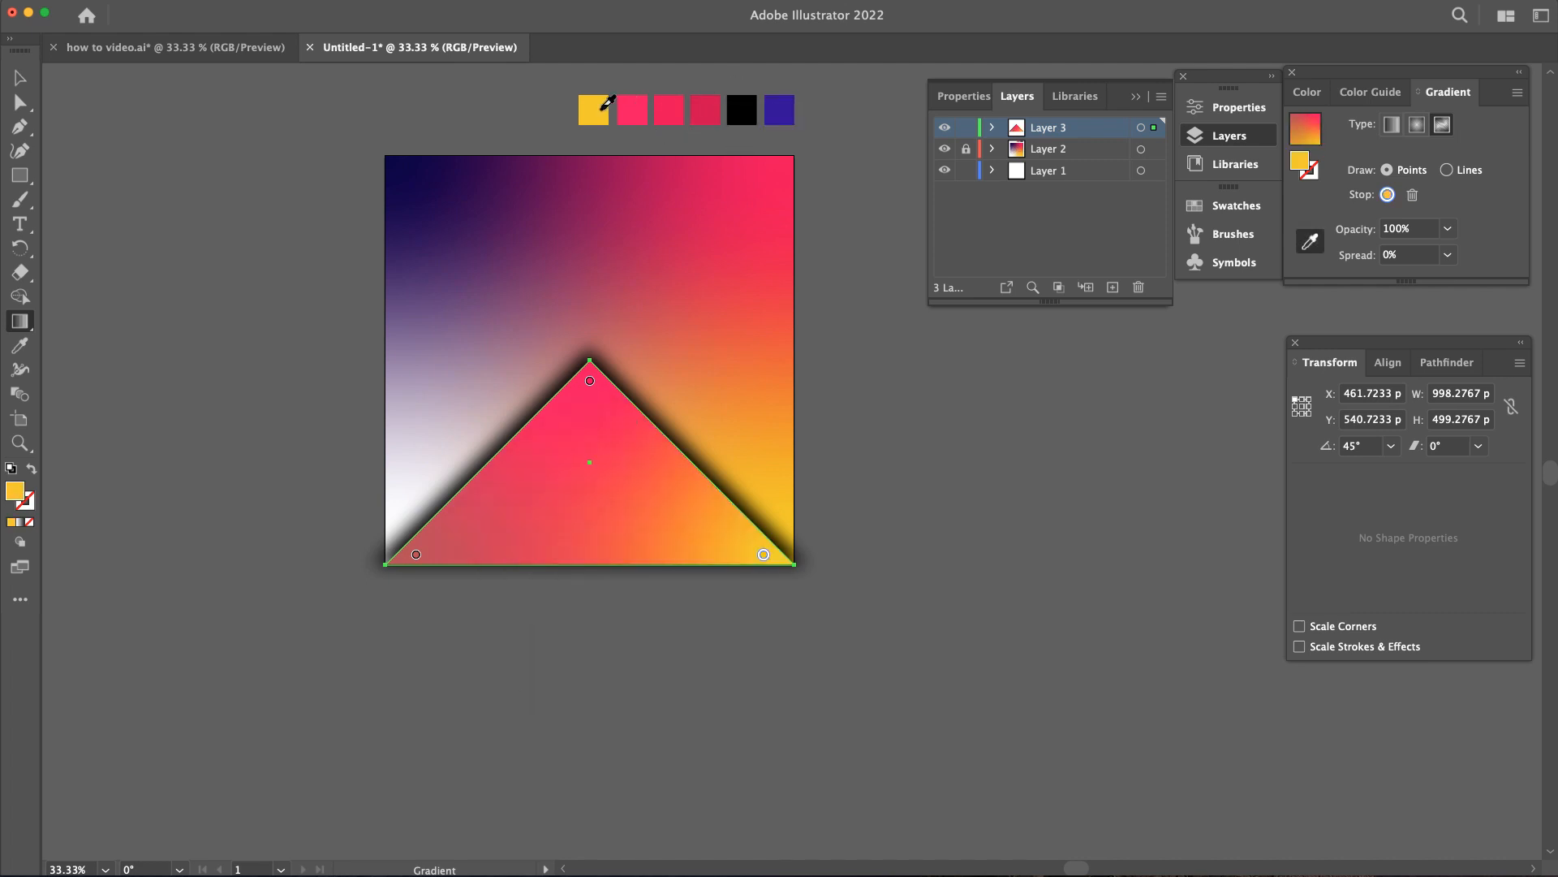
{"action": "left_click", "coordinate": [19, 78]}
{"action": "left_click", "coordinate": [881, 389]}
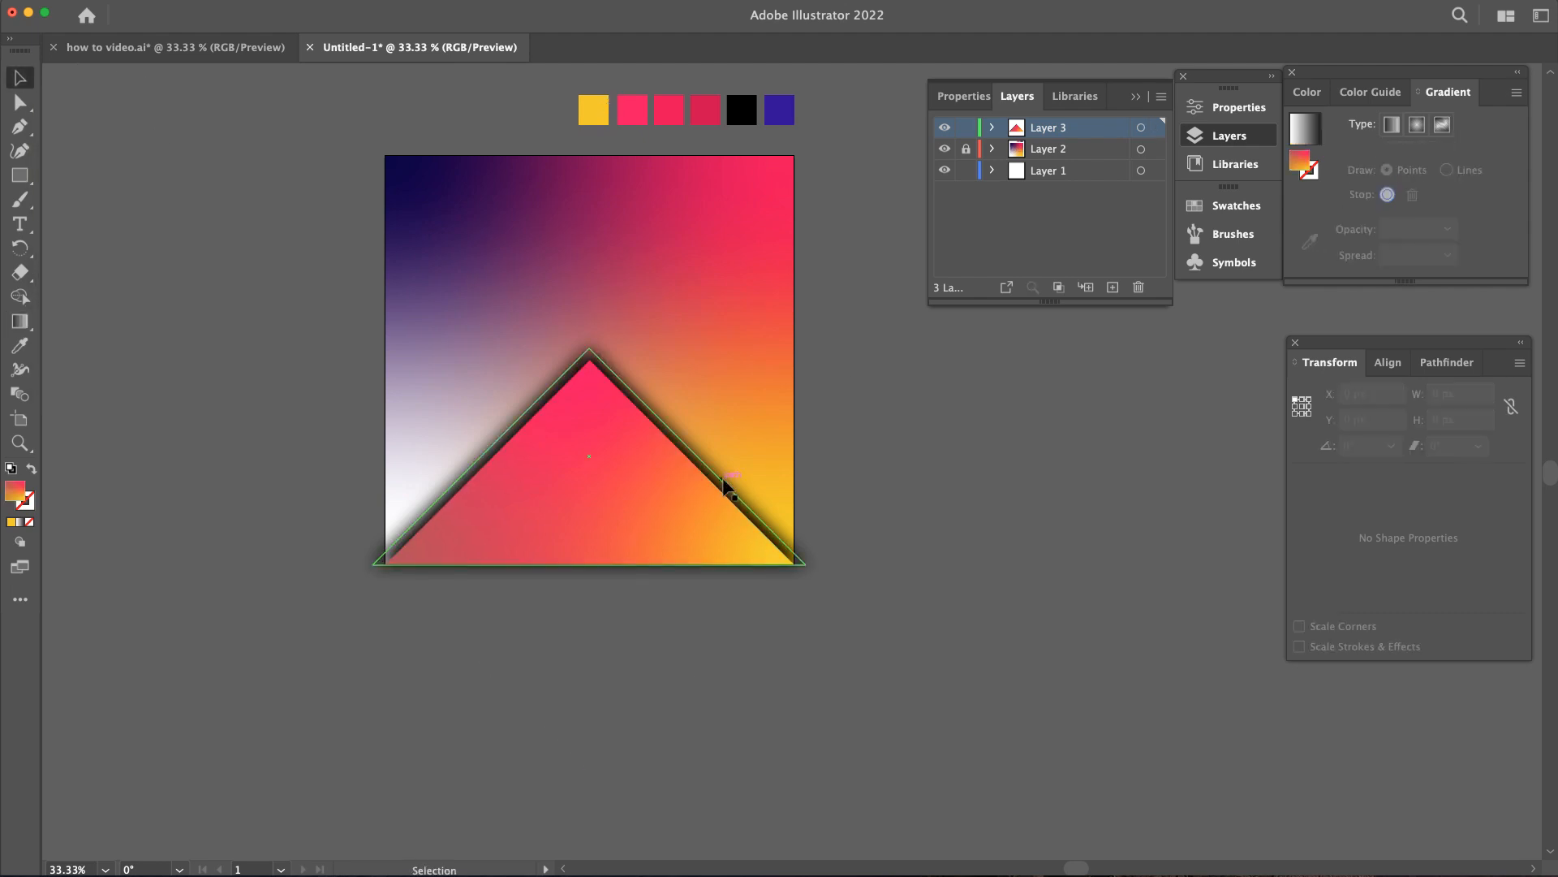
Step: Group the gradient triangle with its blurred black shadow
{"action": "left_click", "coordinate": [722, 486]}
{"action": "key", "text": "super+c"}
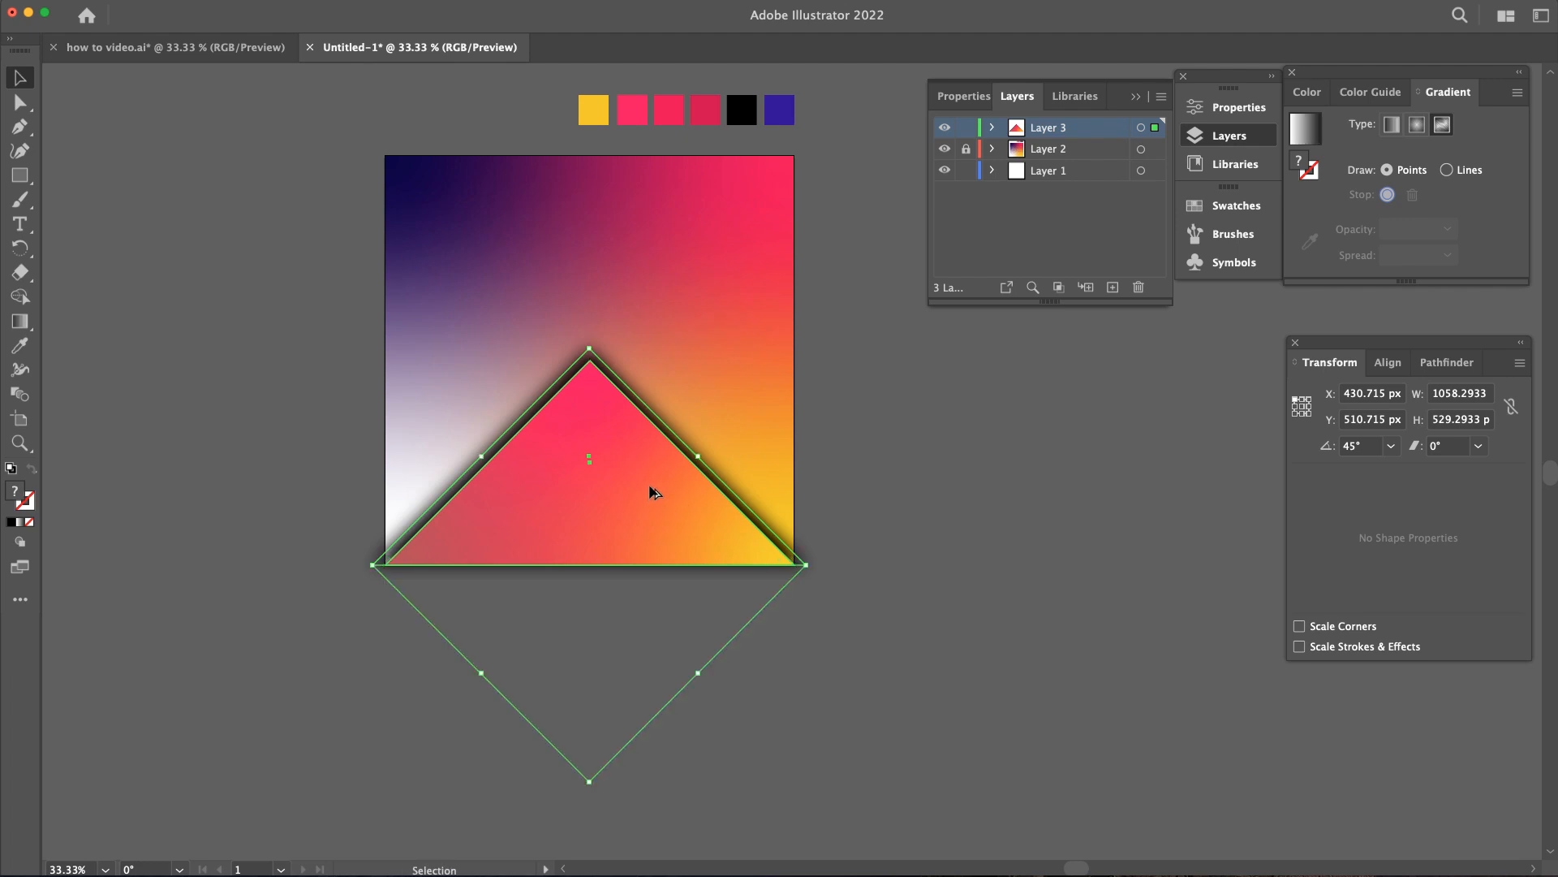
Step: Create a copy of the triangle group reflected across the horizontal axis and align it with the artboard's top edge
{"action": "right_click", "coordinate": [649, 491]}
{"action": "mouse_move", "coordinate": [792, 673]}
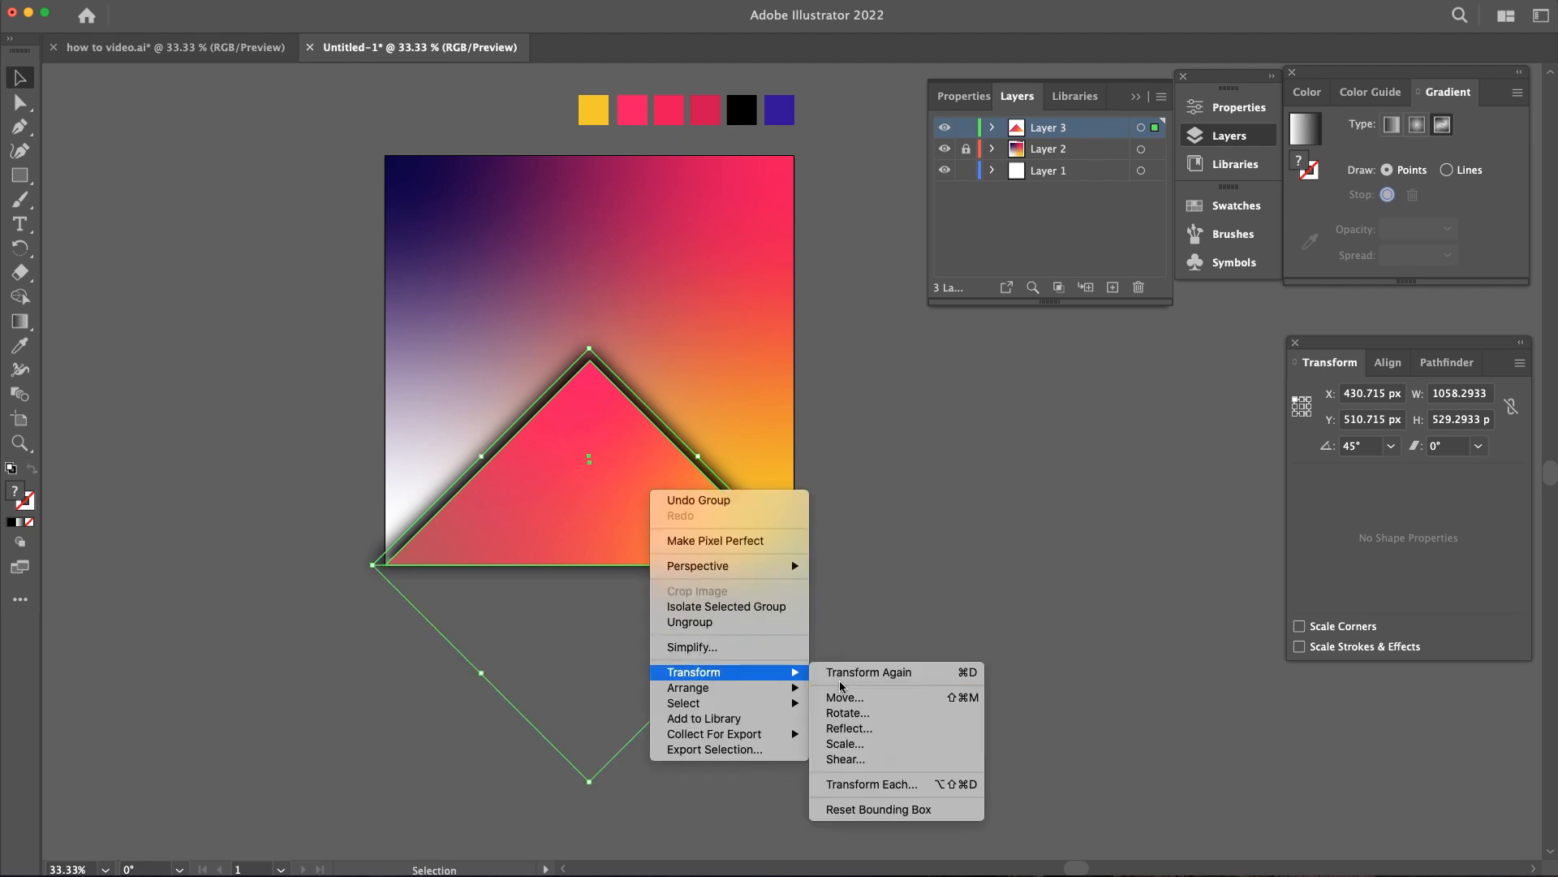
{"action": "left_click", "coordinate": [849, 729]}
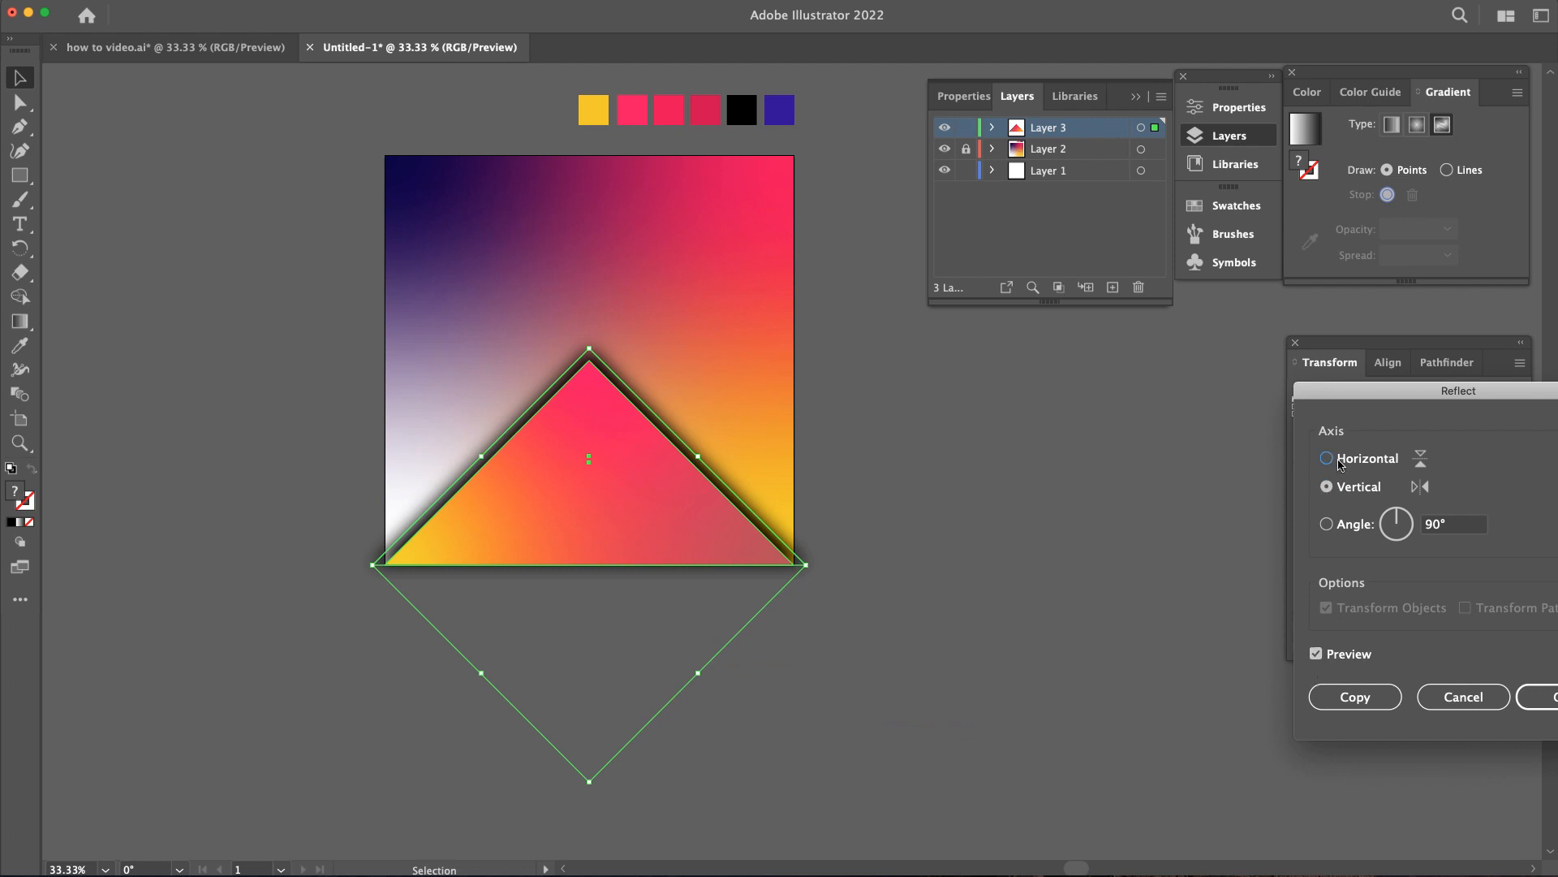
{"action": "left_click", "coordinate": [1328, 459]}
{"action": "left_click", "coordinate": [1371, 697]}
{"action": "left_click_drag", "start_coordinate": [634, 418], "coordinate": [654, 231]}
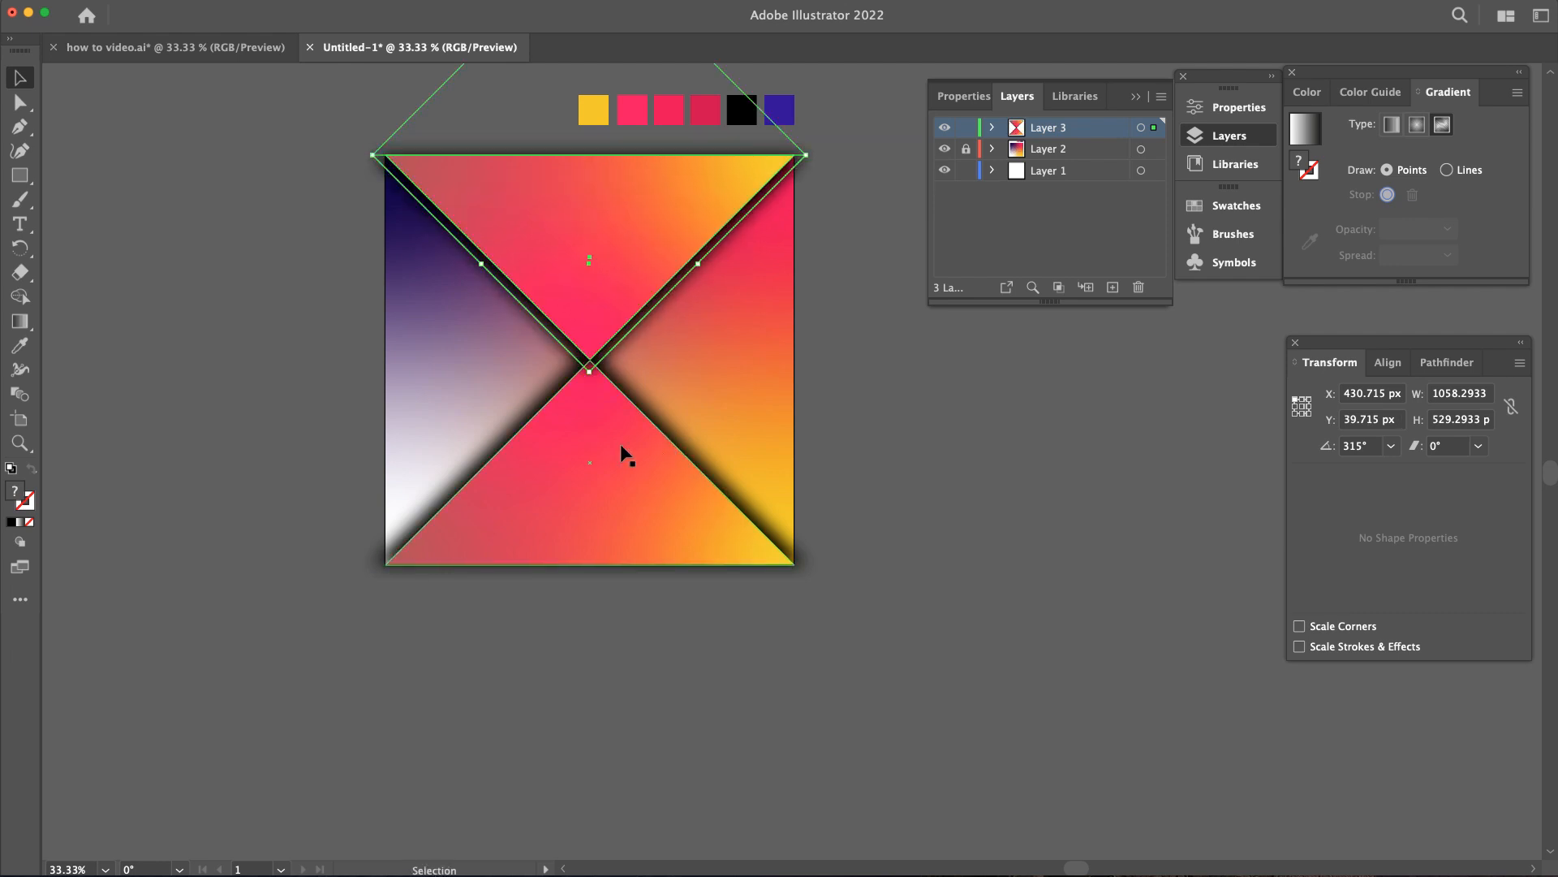
{"action": "left_click", "coordinate": [852, 468]}
Step: Duplicate the upper triangle group upward and the lower one downward to build stacks of three overlapping triangles on each side
{"action": "left_click", "coordinate": [599, 288]}
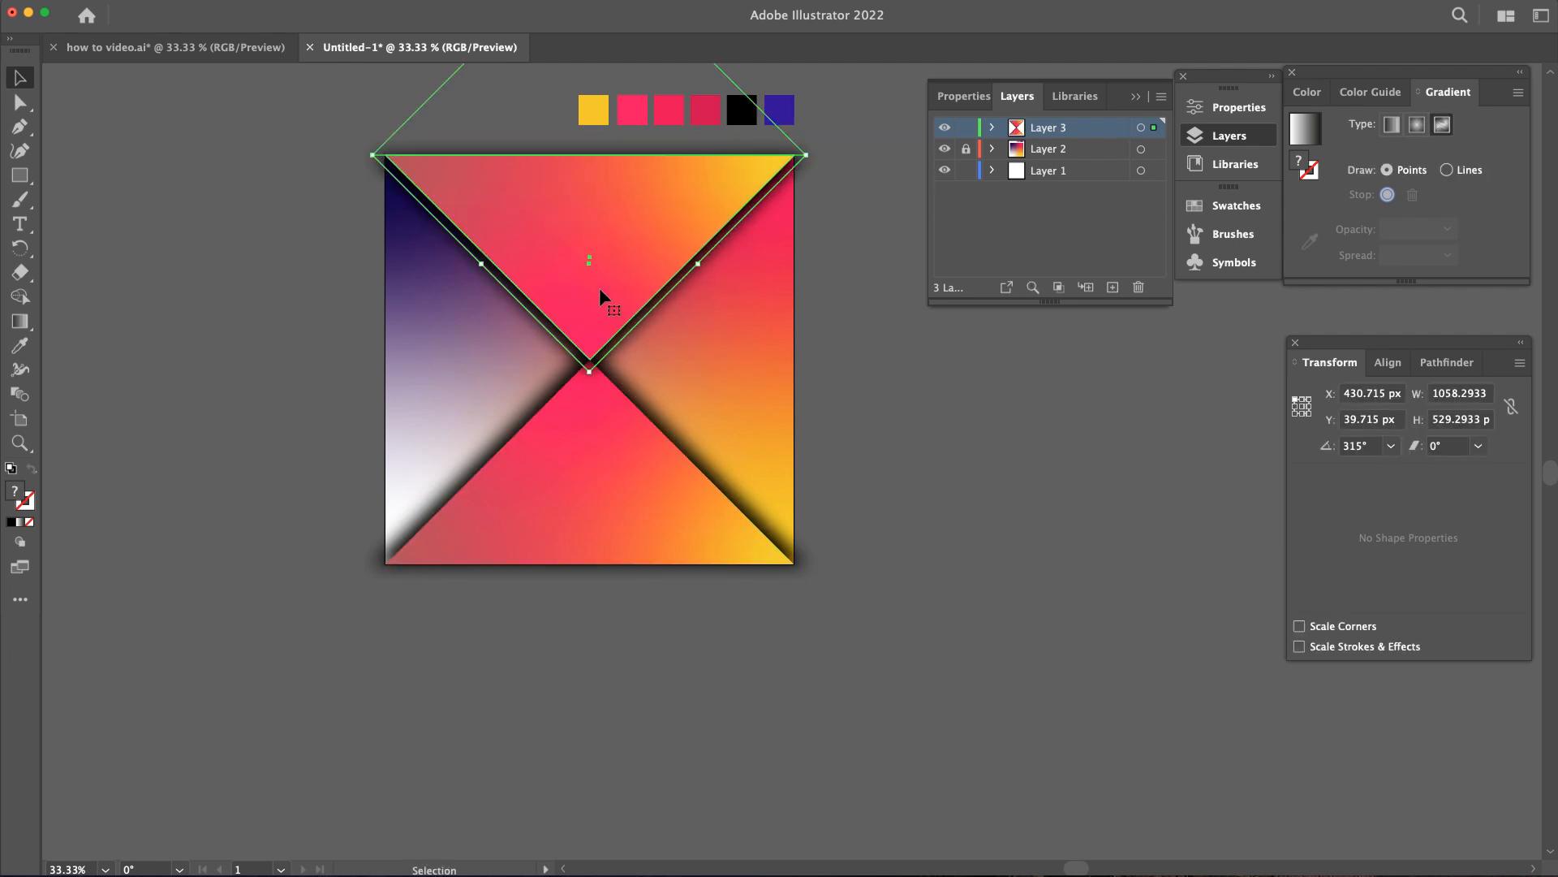
{"action": "left_click_drag", "start_coordinate": [599, 288], "coordinate": [598, 259]}
{"action": "left_click", "coordinate": [601, 422]}
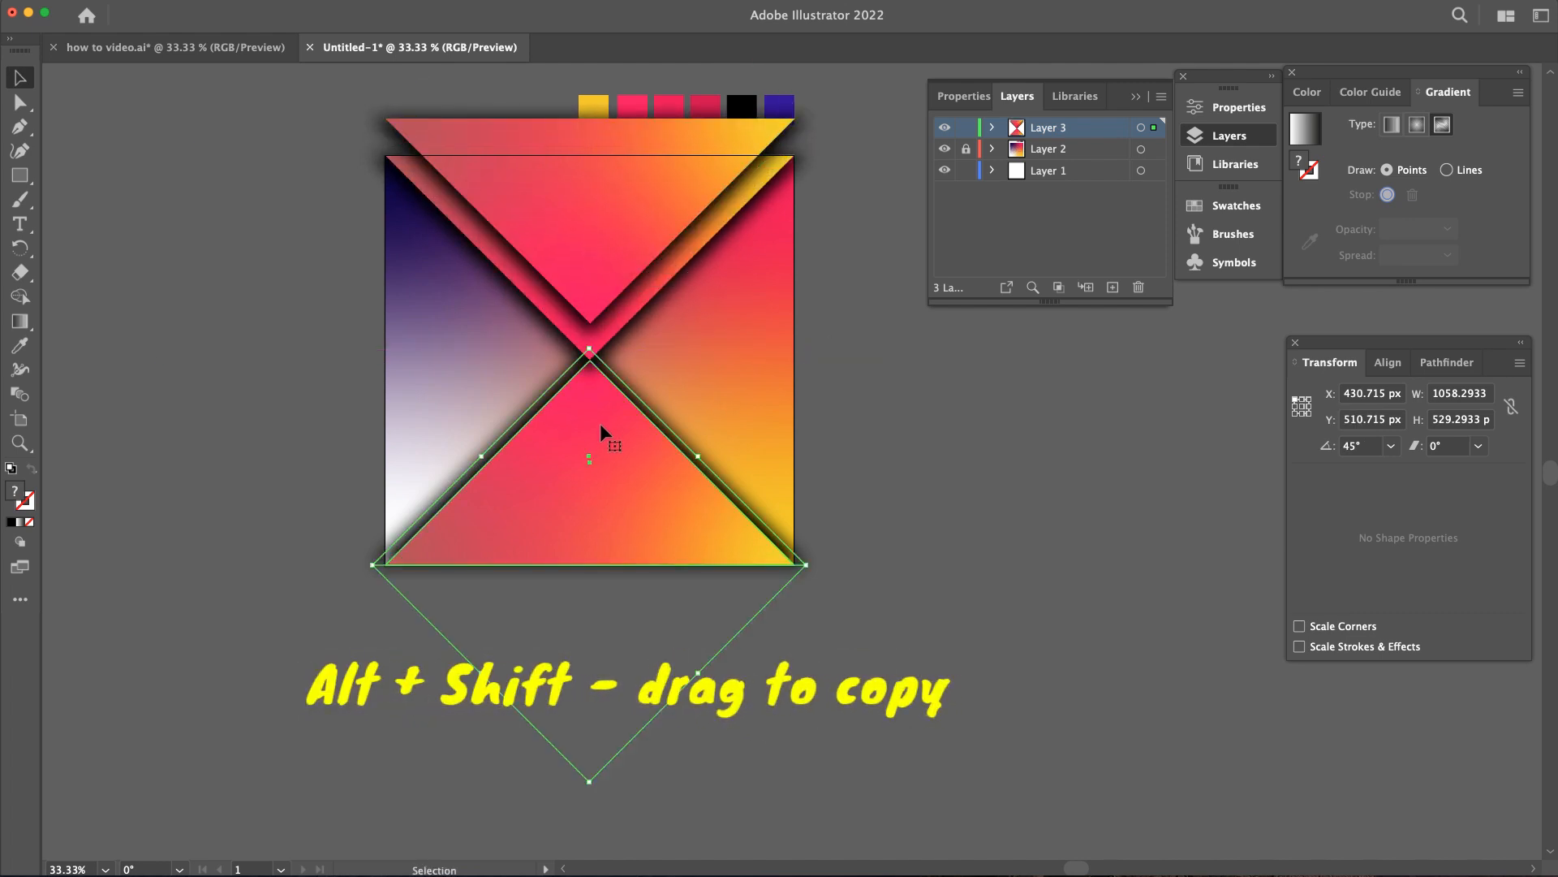
{"action": "left_click_drag", "start_coordinate": [600, 422], "coordinate": [617, 501]}
{"action": "left_click", "coordinate": [849, 459]}
{"action": "left_click_drag", "start_coordinate": [601, 260], "coordinate": [599, 239]}
{"action": "left_click", "coordinate": [852, 330]}
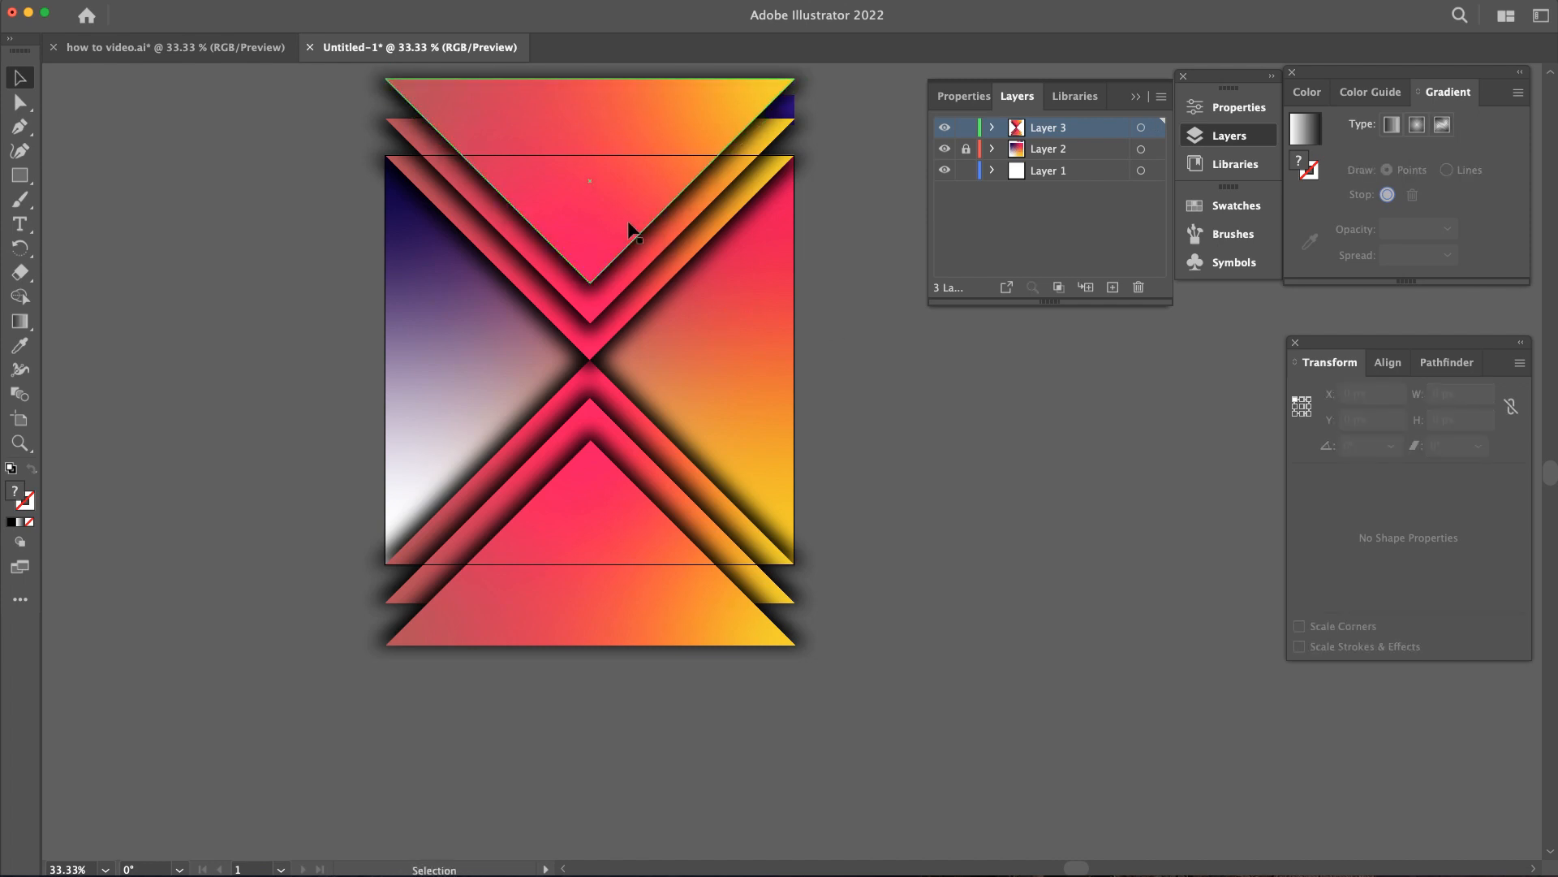
Step: Rotate a copy of the triangle group to point inward from the artboard's right edge and duplicate it outward into a stack of three
{"action": "left_click", "coordinate": [631, 234]}
{"action": "key", "text": "super+shift+a"}
{"action": "left_click", "coordinate": [652, 286], "text": "shift"}
{"action": "left_click", "coordinate": [820, 100]}
{"action": "left_click", "coordinate": [779, 82]}
{"action": "left_click_drag", "start_coordinate": [779, 82], "coordinate": [836, 592]}
{"action": "left_click", "coordinate": [808, 164]}
{"action": "left_click_drag", "start_coordinate": [677, 440], "coordinate": [741, 387]}
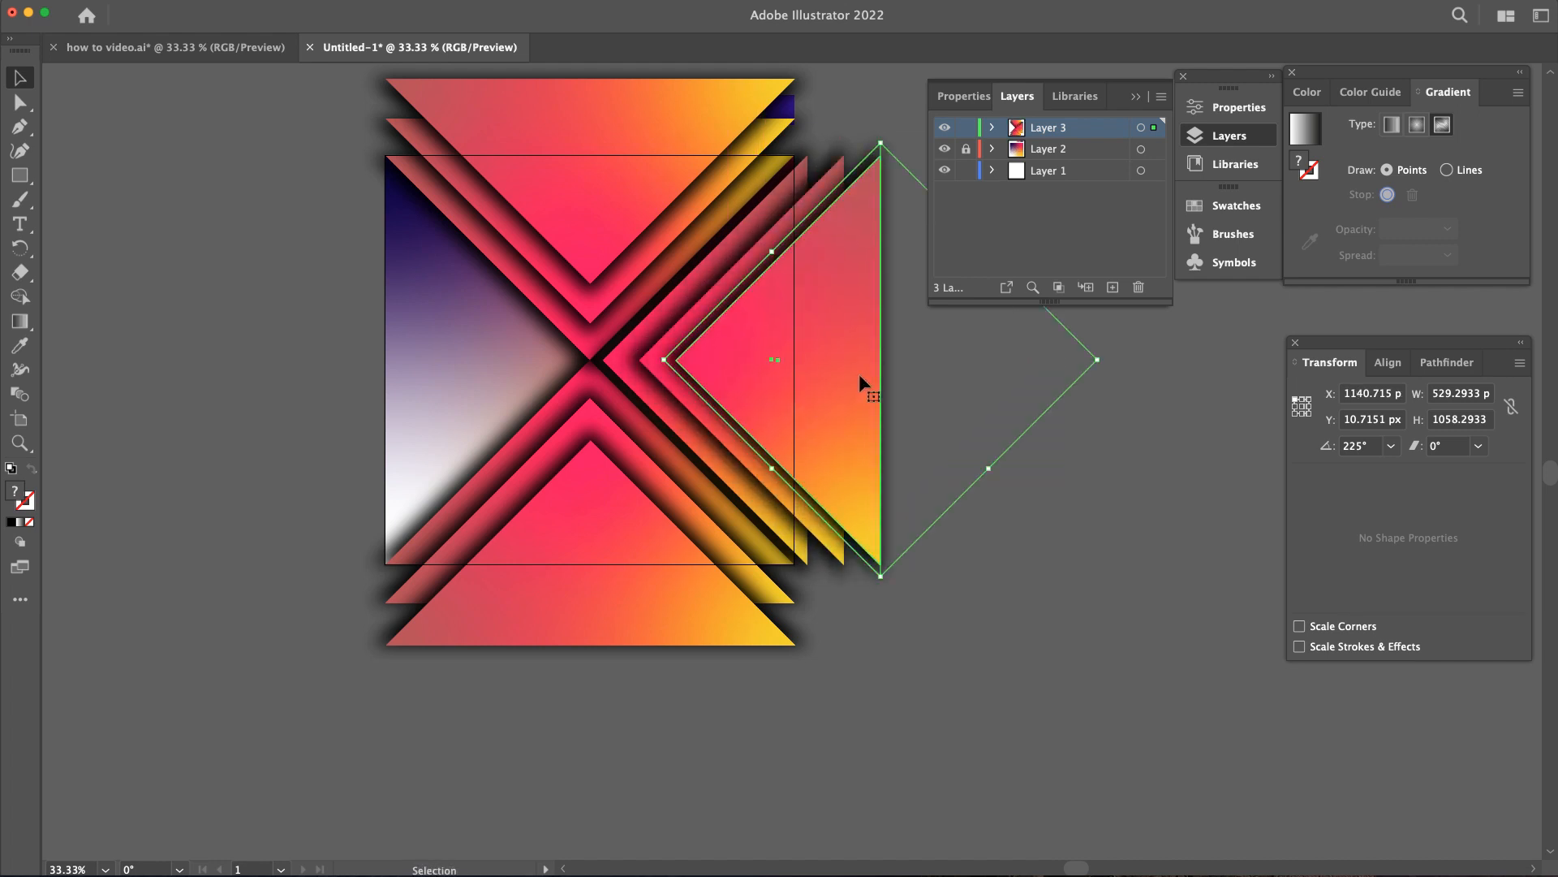
Step: Group the three overlapping triangles on the artboard's right side
{"action": "left_click", "coordinate": [803, 147]}
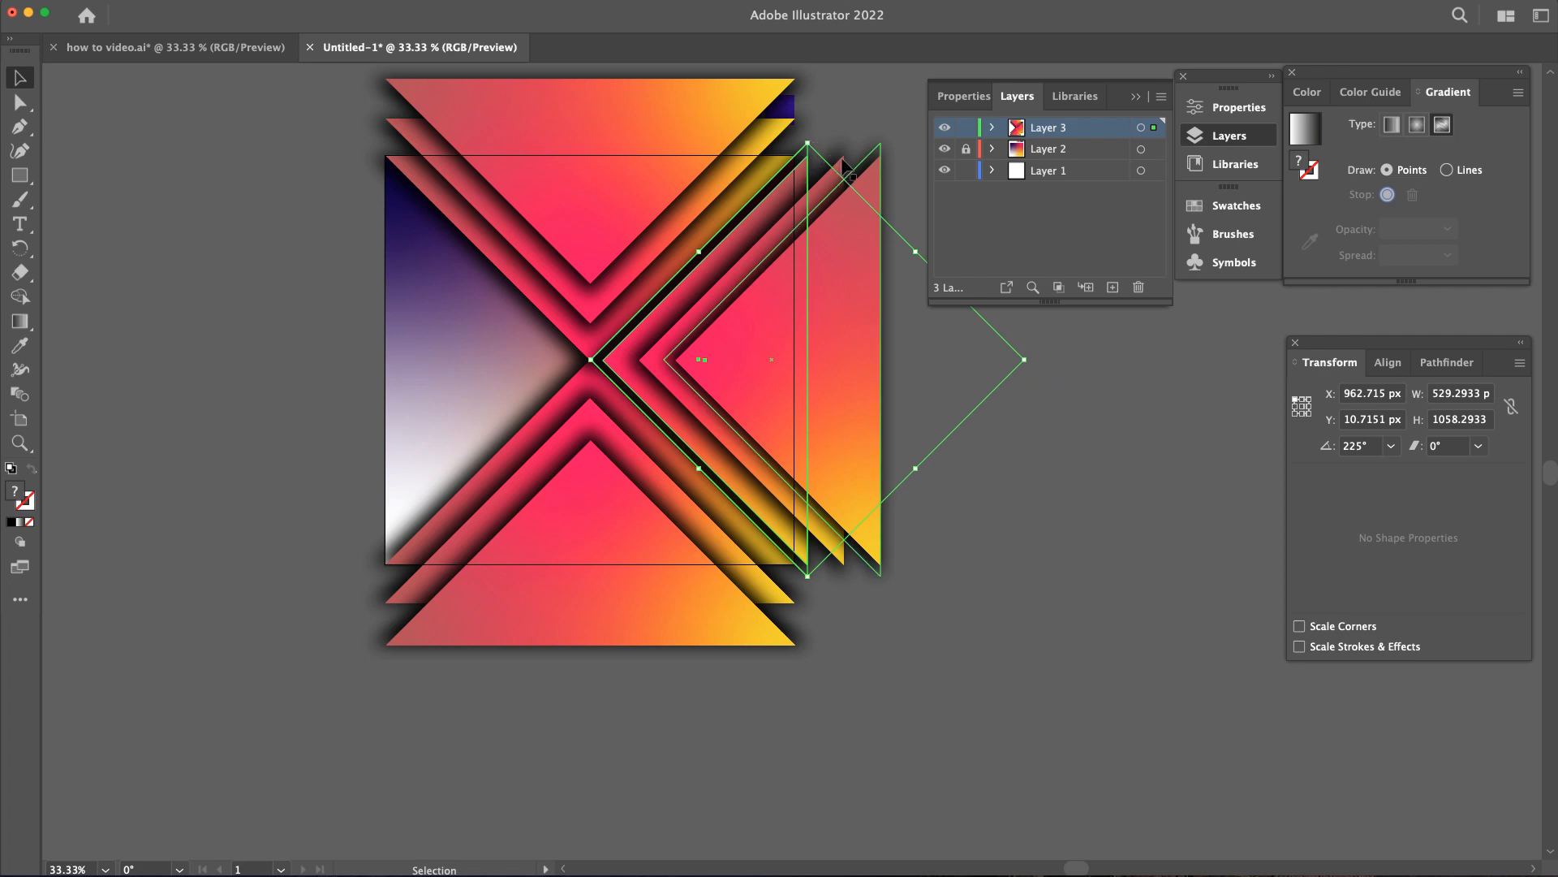
{"action": "left_click", "coordinate": [841, 160], "text": "shift"}
{"action": "left_click", "coordinate": [861, 159], "text": "shift"}
{"action": "key", "text": "super+g"}
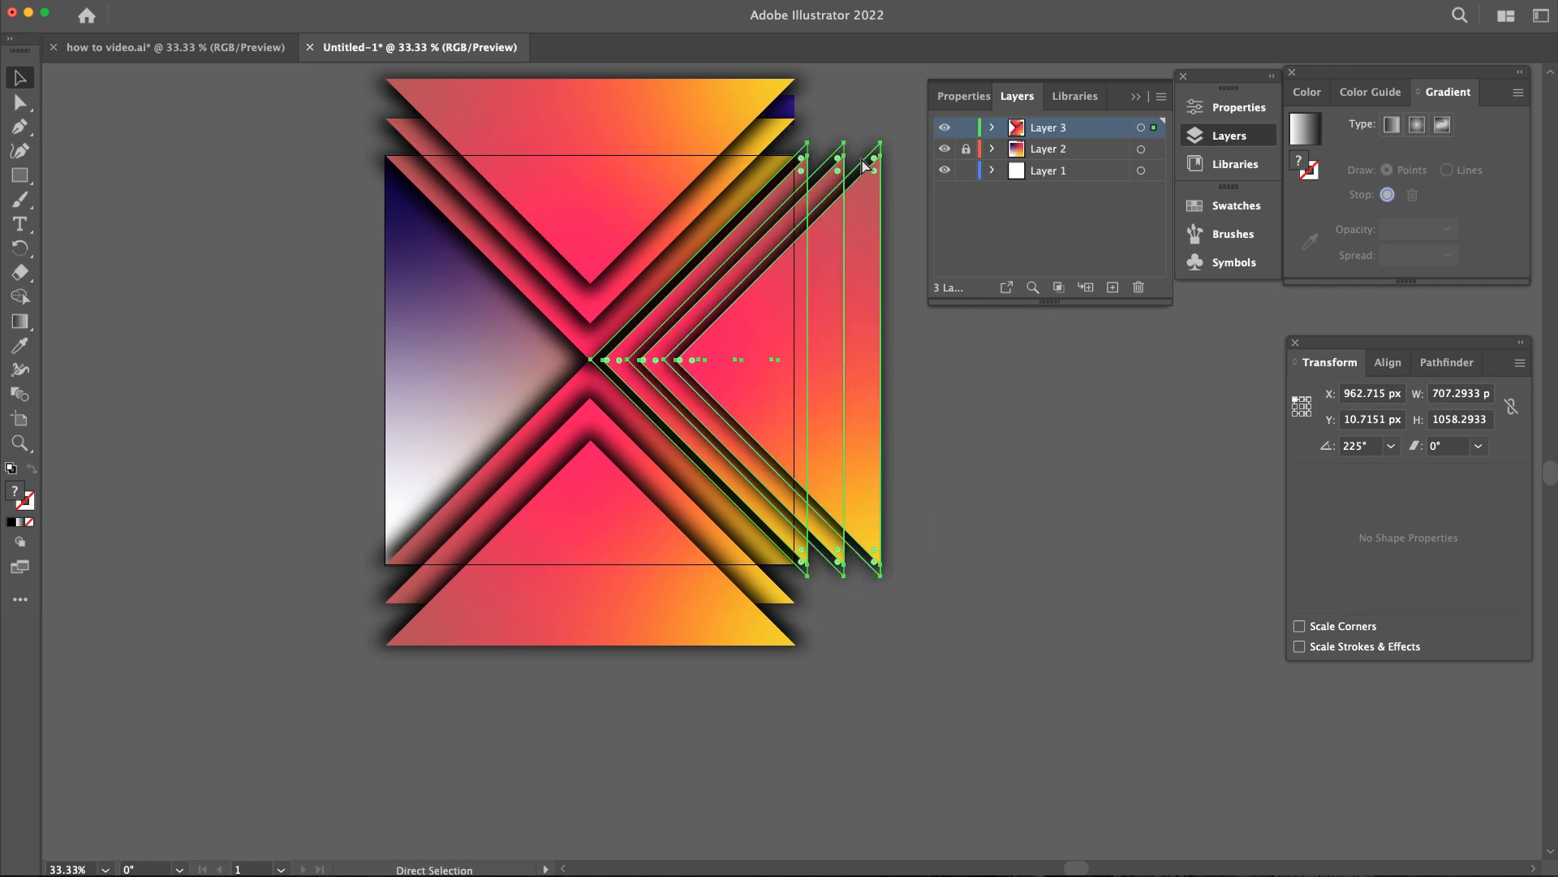
Step: Create a copy of the right triangle stack reflected across the vertical axis and place it on the artboard's left side, meeting at the center
{"action": "right_click", "coordinate": [836, 260]}
{"action": "mouse_move", "coordinate": [922, 447]}
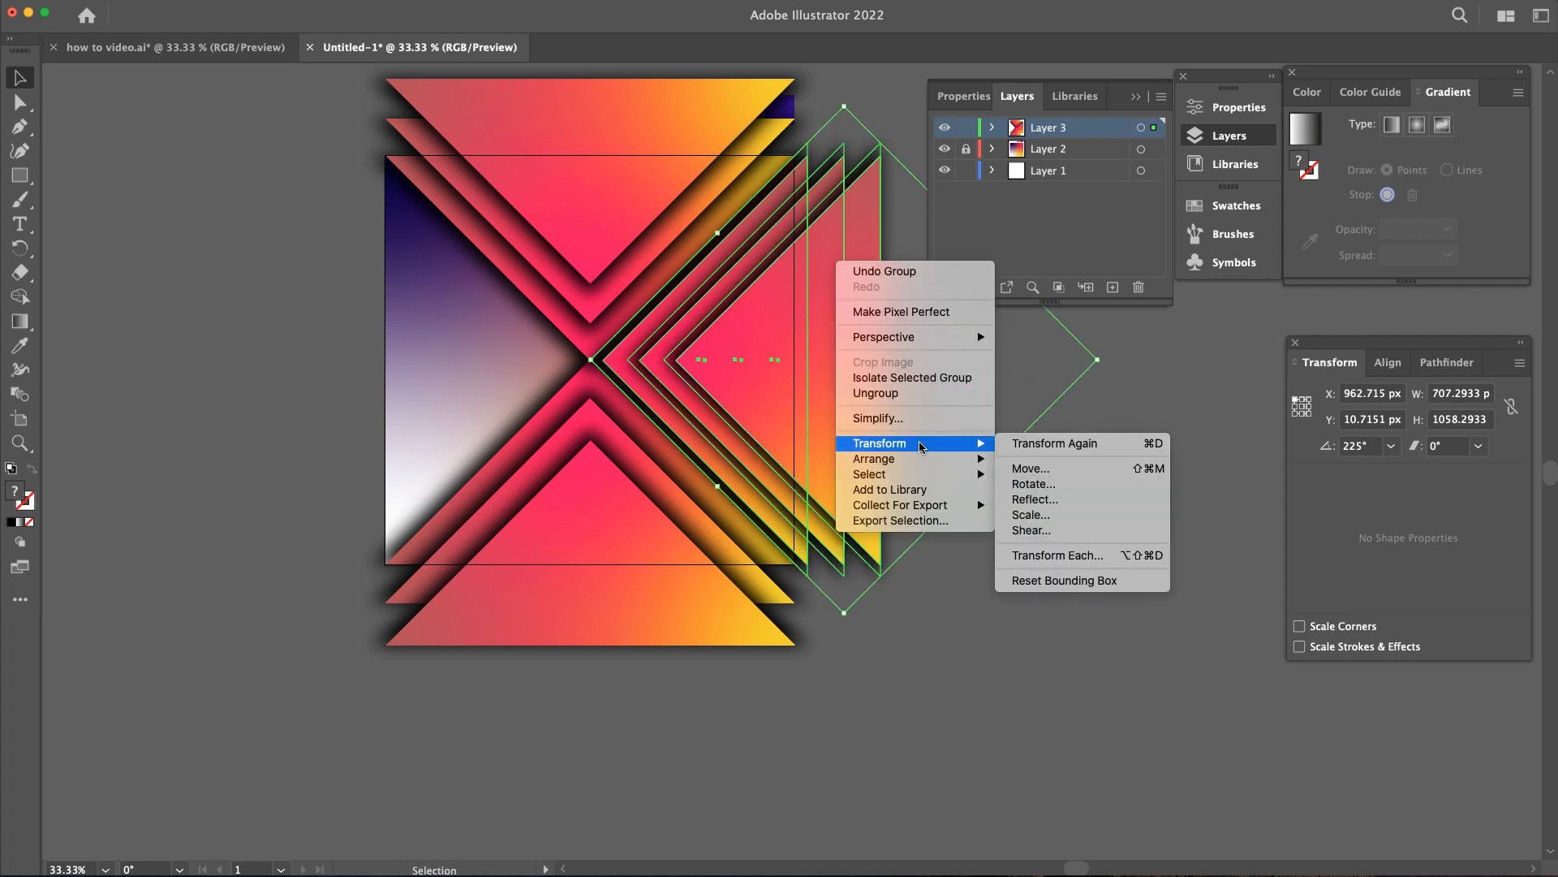
{"action": "left_click", "coordinate": [1035, 499]}
{"action": "left_click", "coordinate": [1336, 489]}
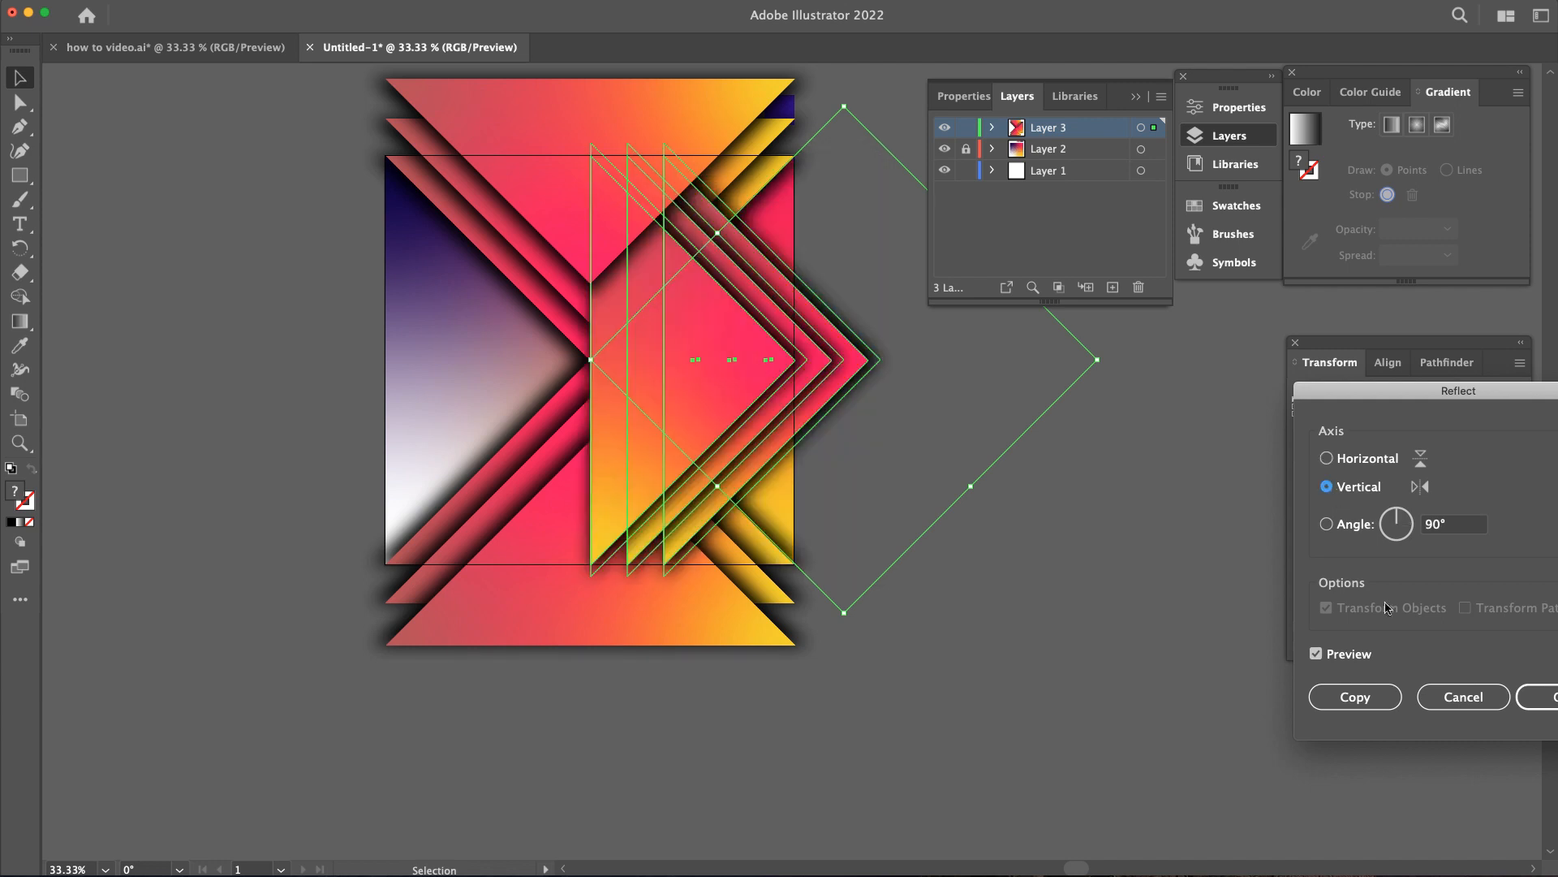
{"action": "left_click", "coordinate": [1376, 696]}
{"action": "left_click_drag", "start_coordinate": [733, 338], "coordinate": [440, 329]}
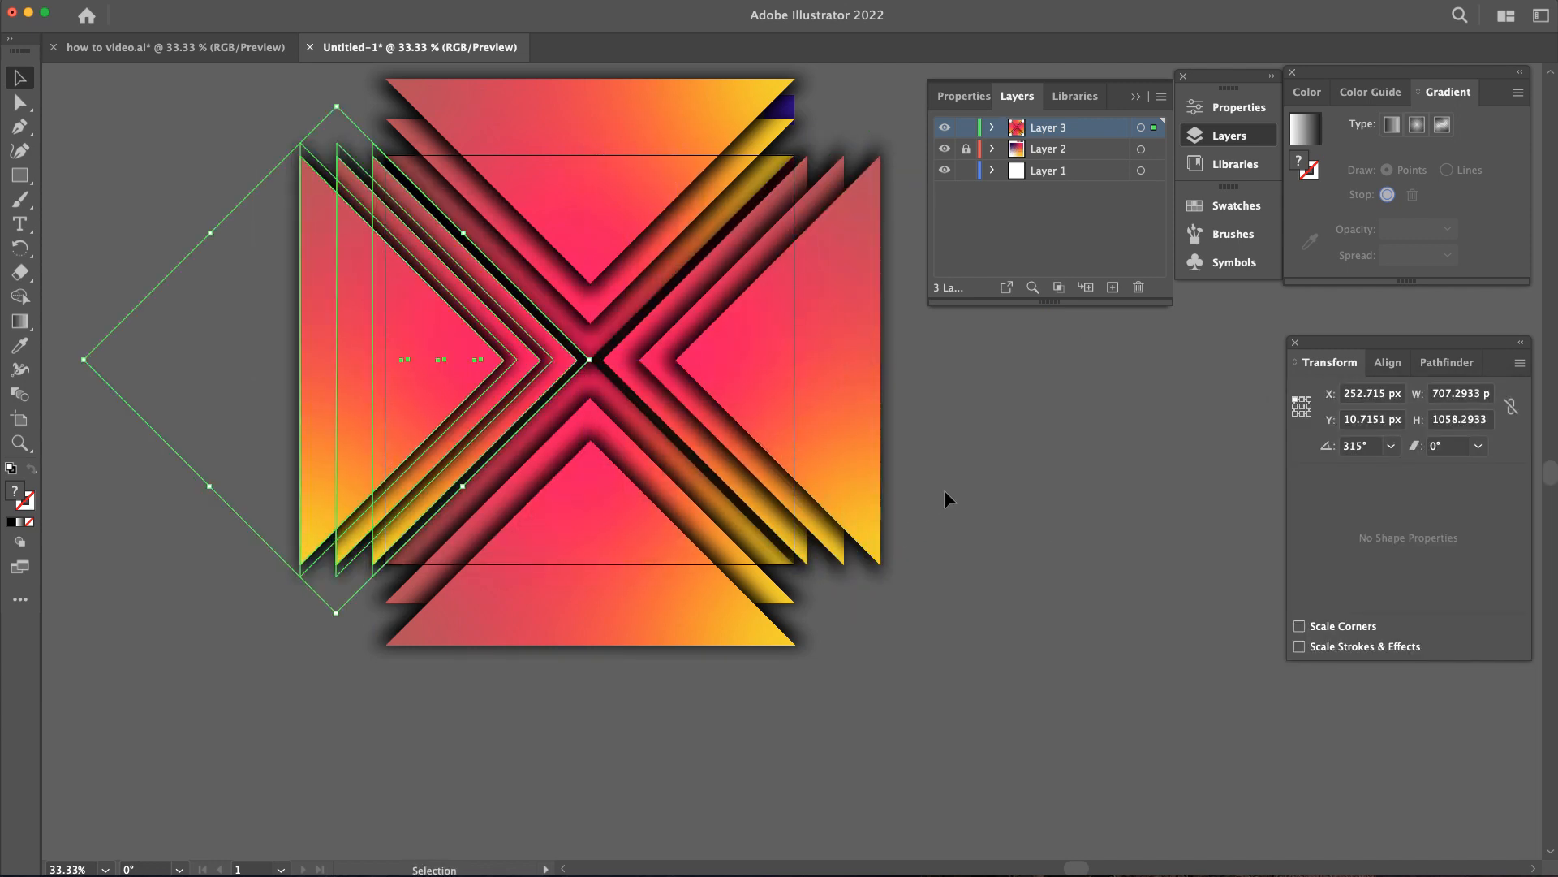
{"action": "left_click", "coordinate": [944, 492]}
Step: Draw a white-filled square without a stroke that exactly covers the artboard on top of the triangles
{"action": "left_click_drag", "start_coordinate": [998, 461], "coordinate": [938, 538]}
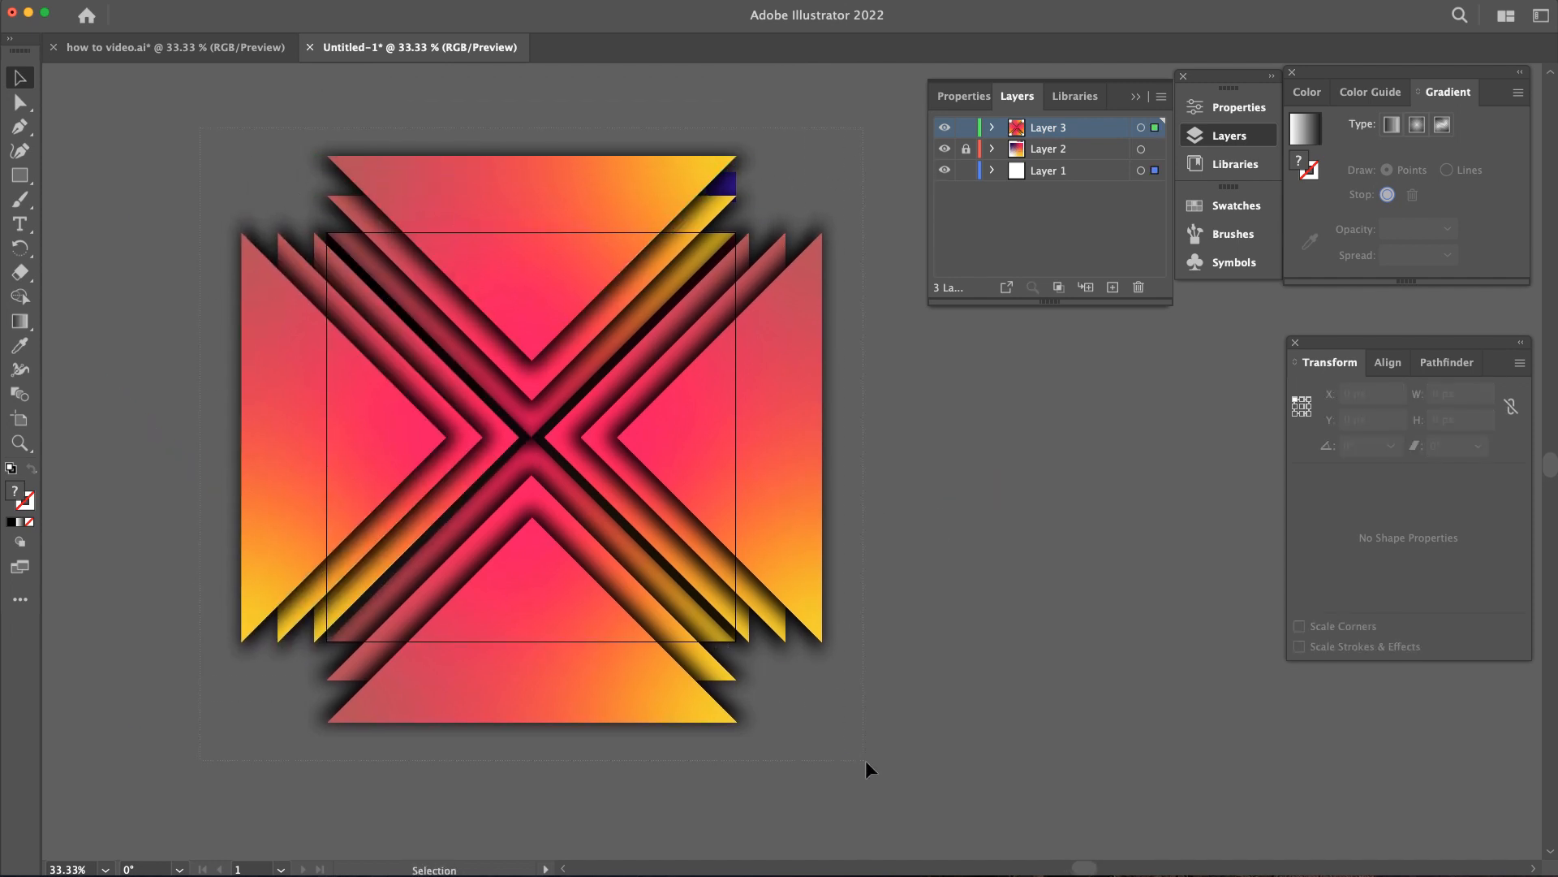
{"action": "key", "text": "super+a"}
{"action": "left_click", "coordinate": [866, 737]}
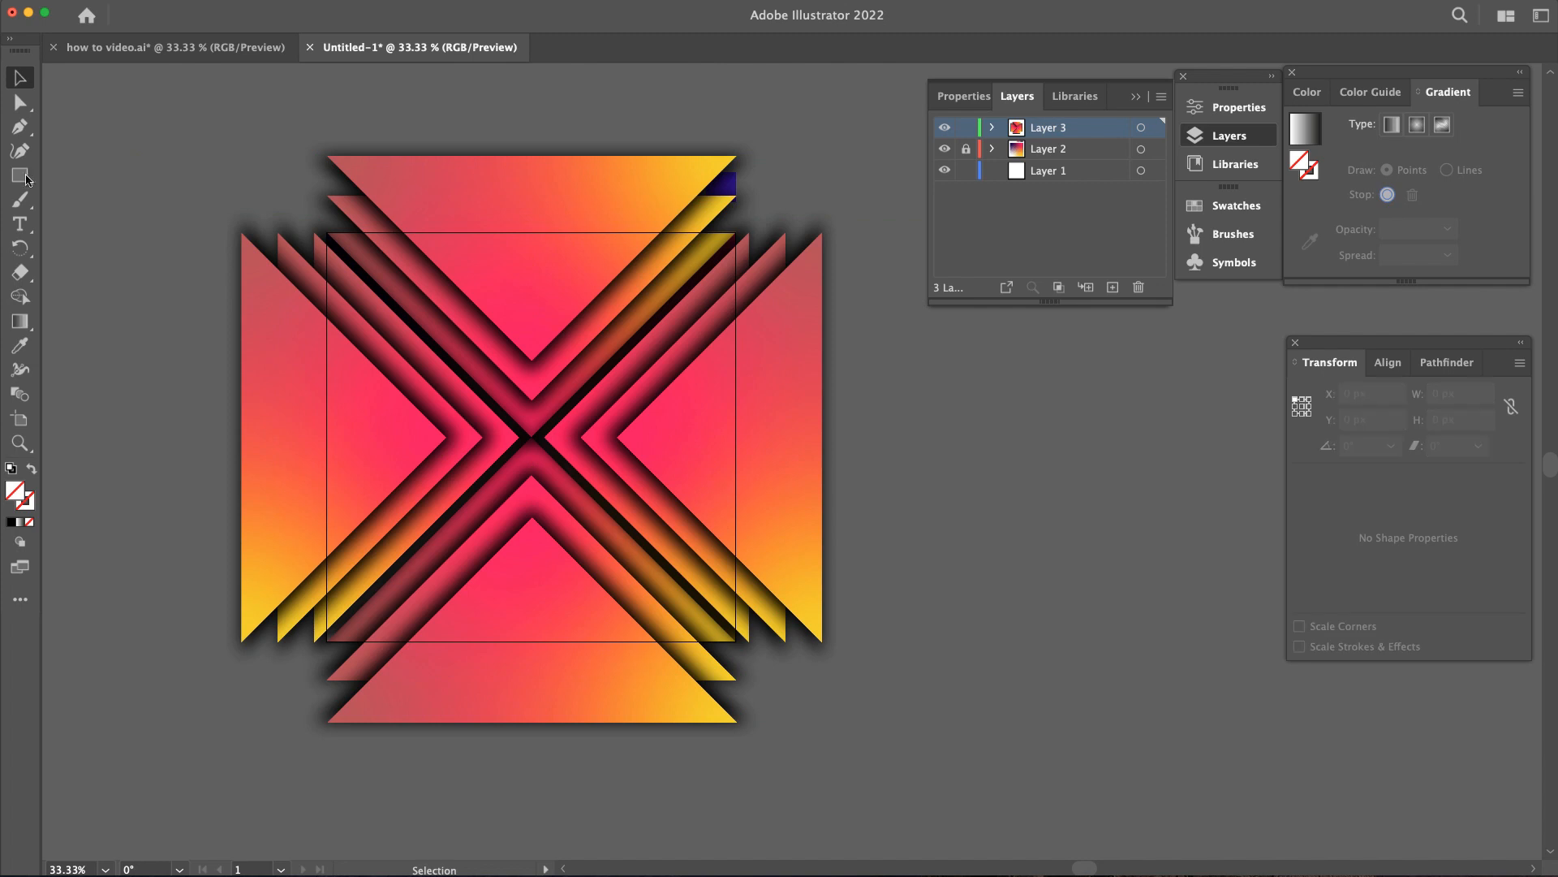
{"action": "key", "text": "comma"}
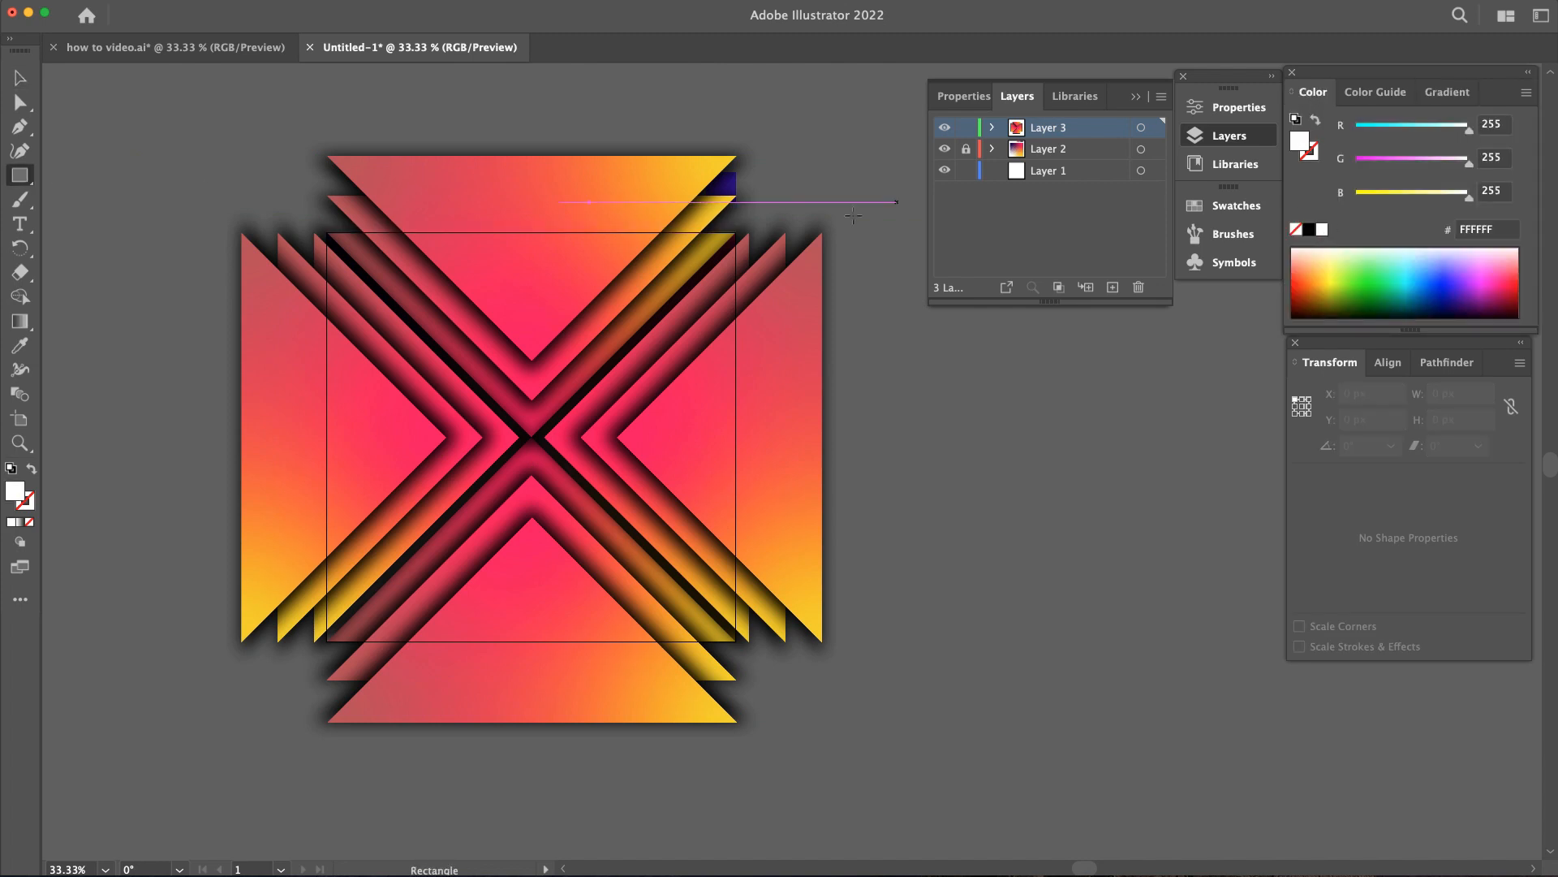
{"action": "left_click_drag", "start_coordinate": [327, 232], "coordinate": [736, 641]}
{"action": "key", "text": "v"}
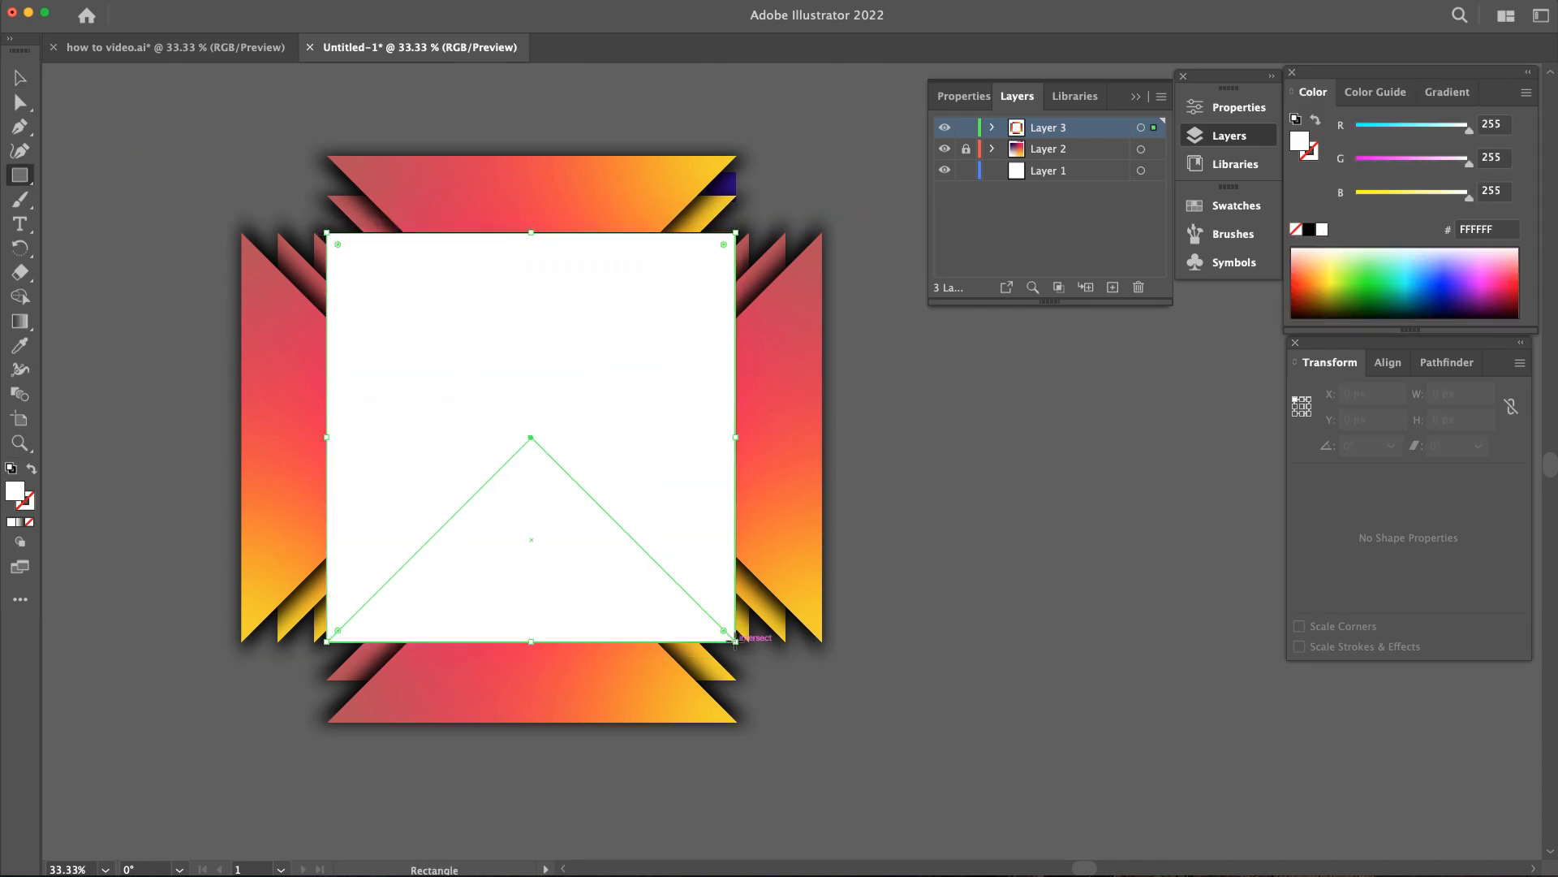
Step: Make a clipping mask from the white square and all triangles to hide everything outside the artboard
{"action": "key", "text": "super+a"}
{"action": "right_click", "coordinate": [654, 469]}
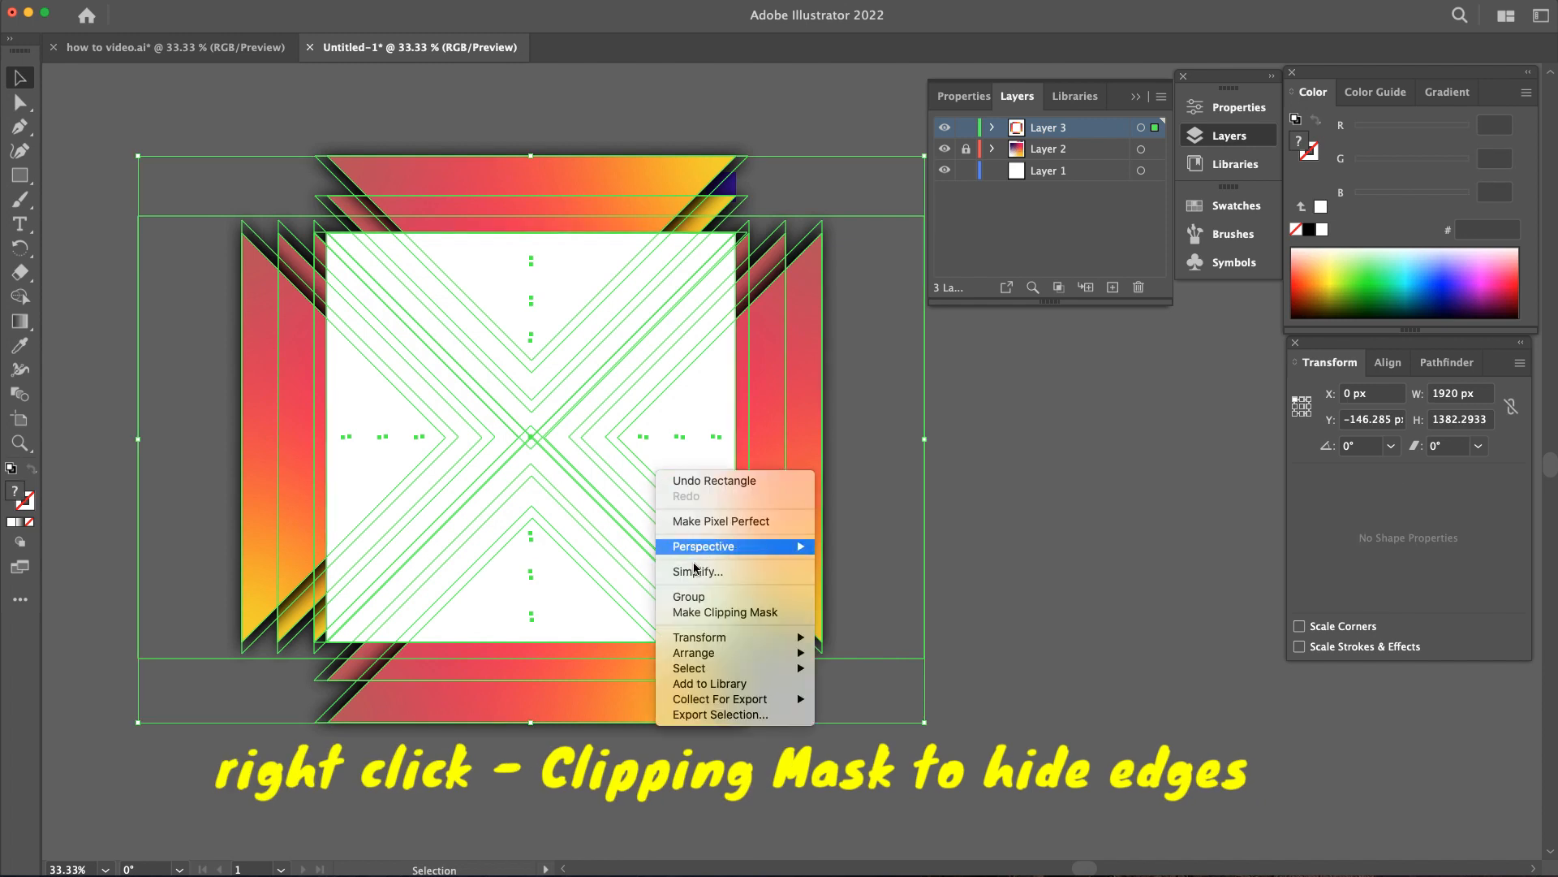
{"action": "left_click", "coordinate": [711, 612]}
{"action": "left_click", "coordinate": [864, 435]}
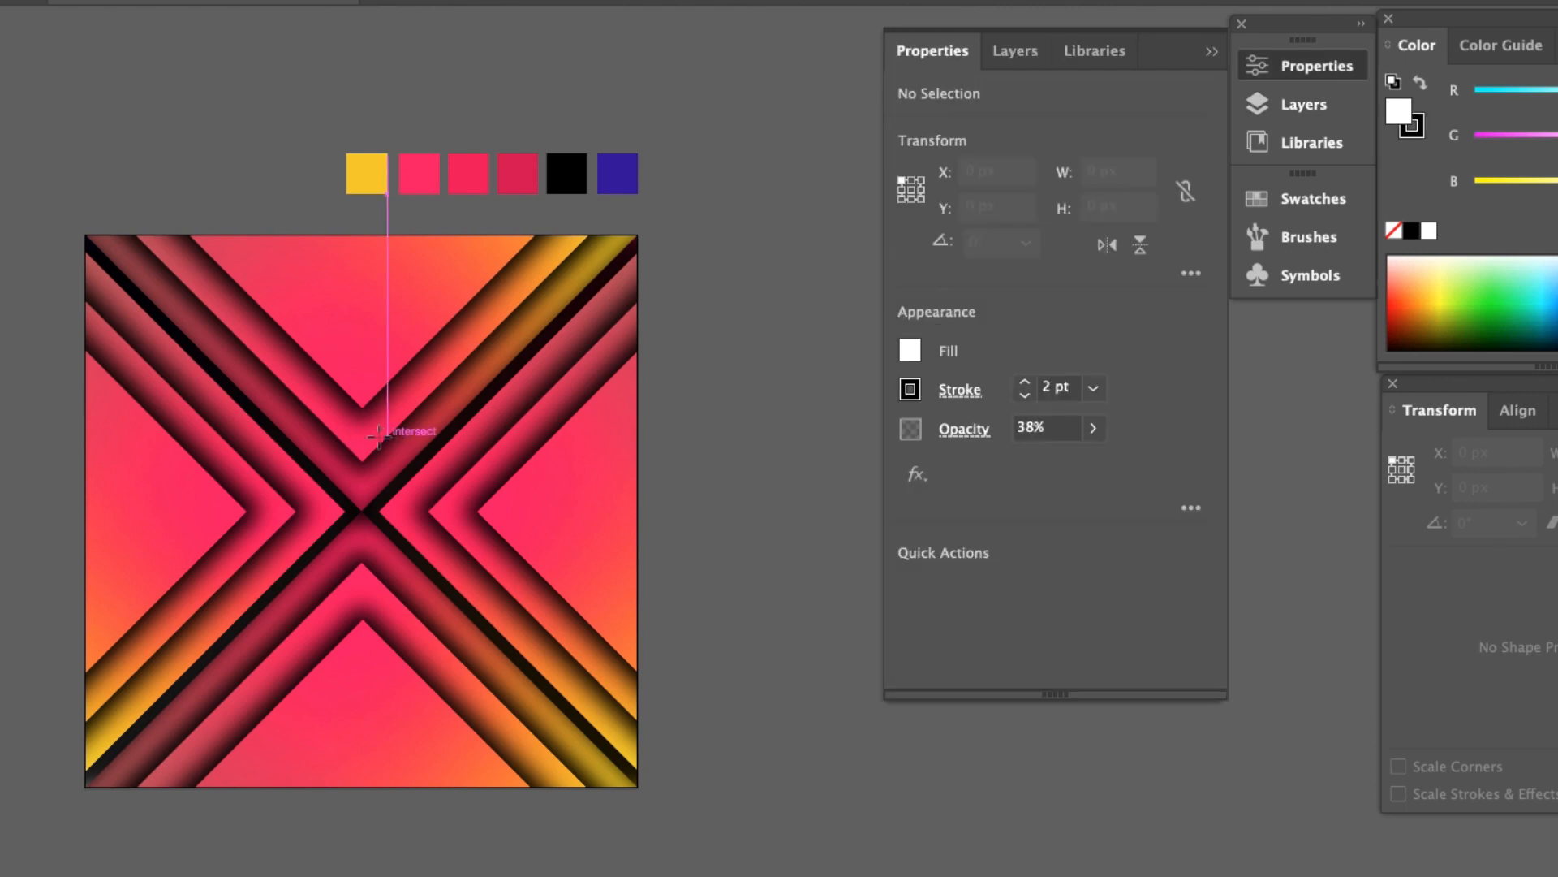
Step: Draw a white rectangle about 488 × 268 px from the artboard's center to its right edge and set its opacity to 51%
{"action": "left_click_drag", "start_coordinate": [366, 432], "coordinate": [638, 580]}
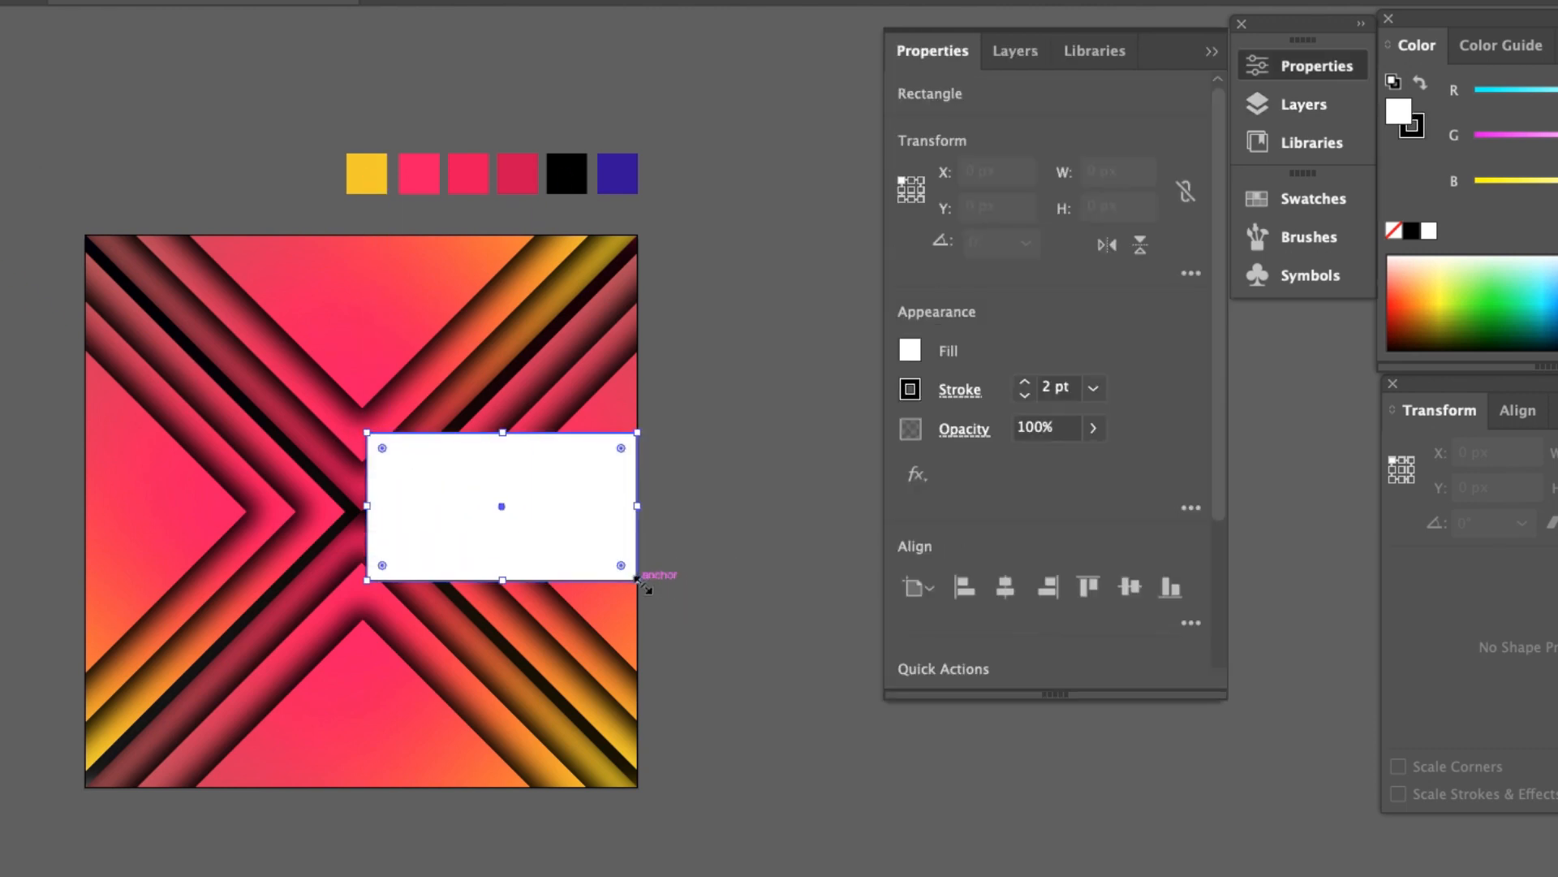
{"action": "left_click", "coordinate": [1094, 430]}
{"action": "left_click", "coordinate": [1038, 462]}
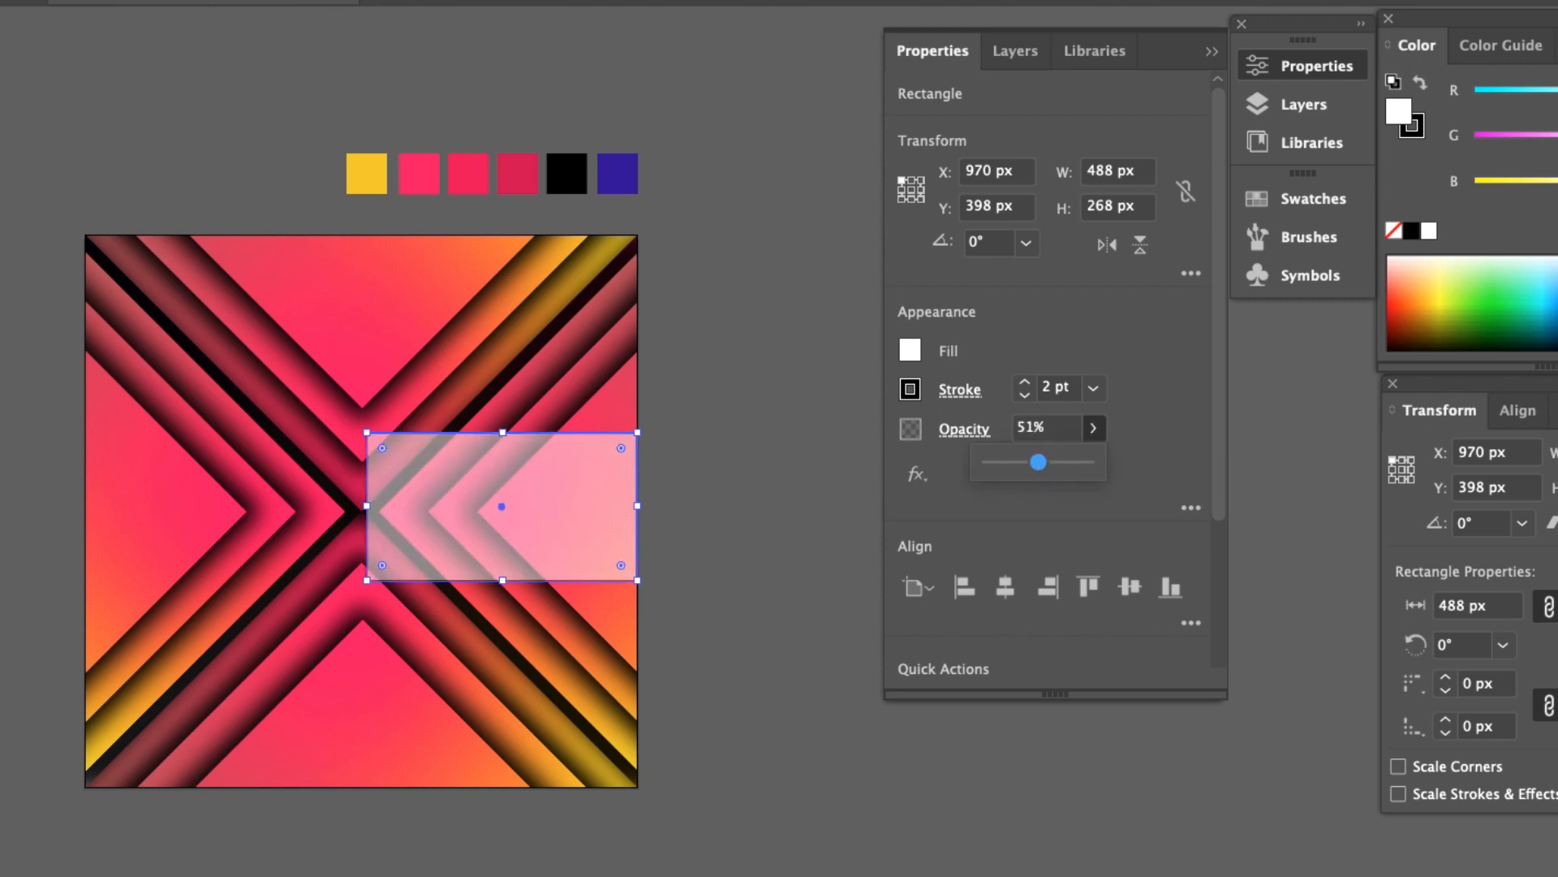
{"action": "left_click", "coordinate": [699, 451]}
{"action": "key", "text": "/"}
{"action": "key", "text": "shift+x"}
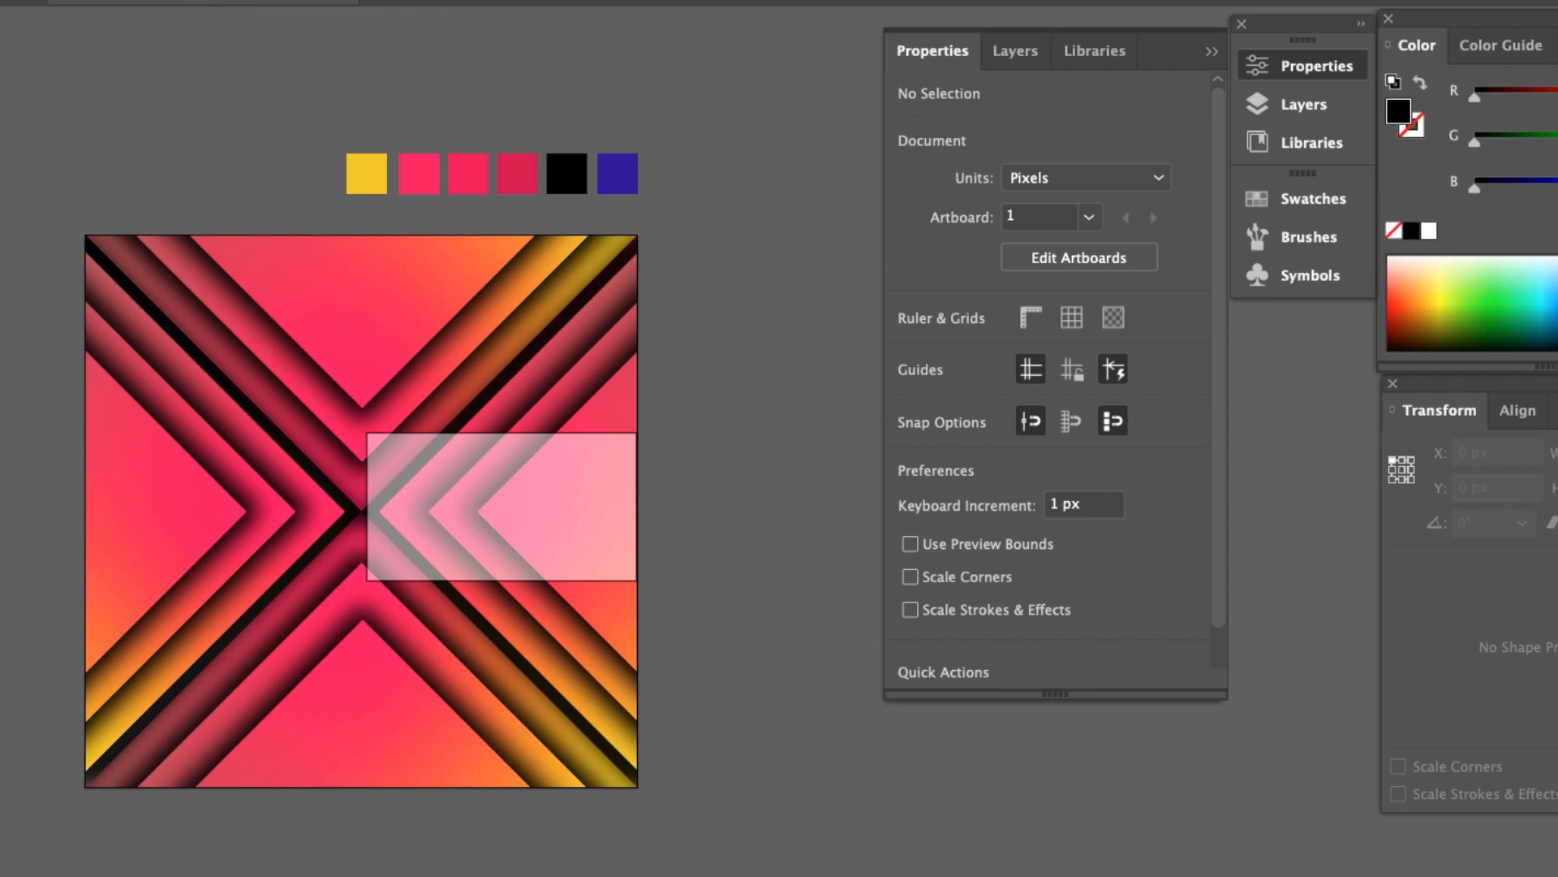
Step: Set the translucent rectangle's stroke weight to 0.25 pt and deselect it
{"action": "left_click", "coordinate": [445, 508]}
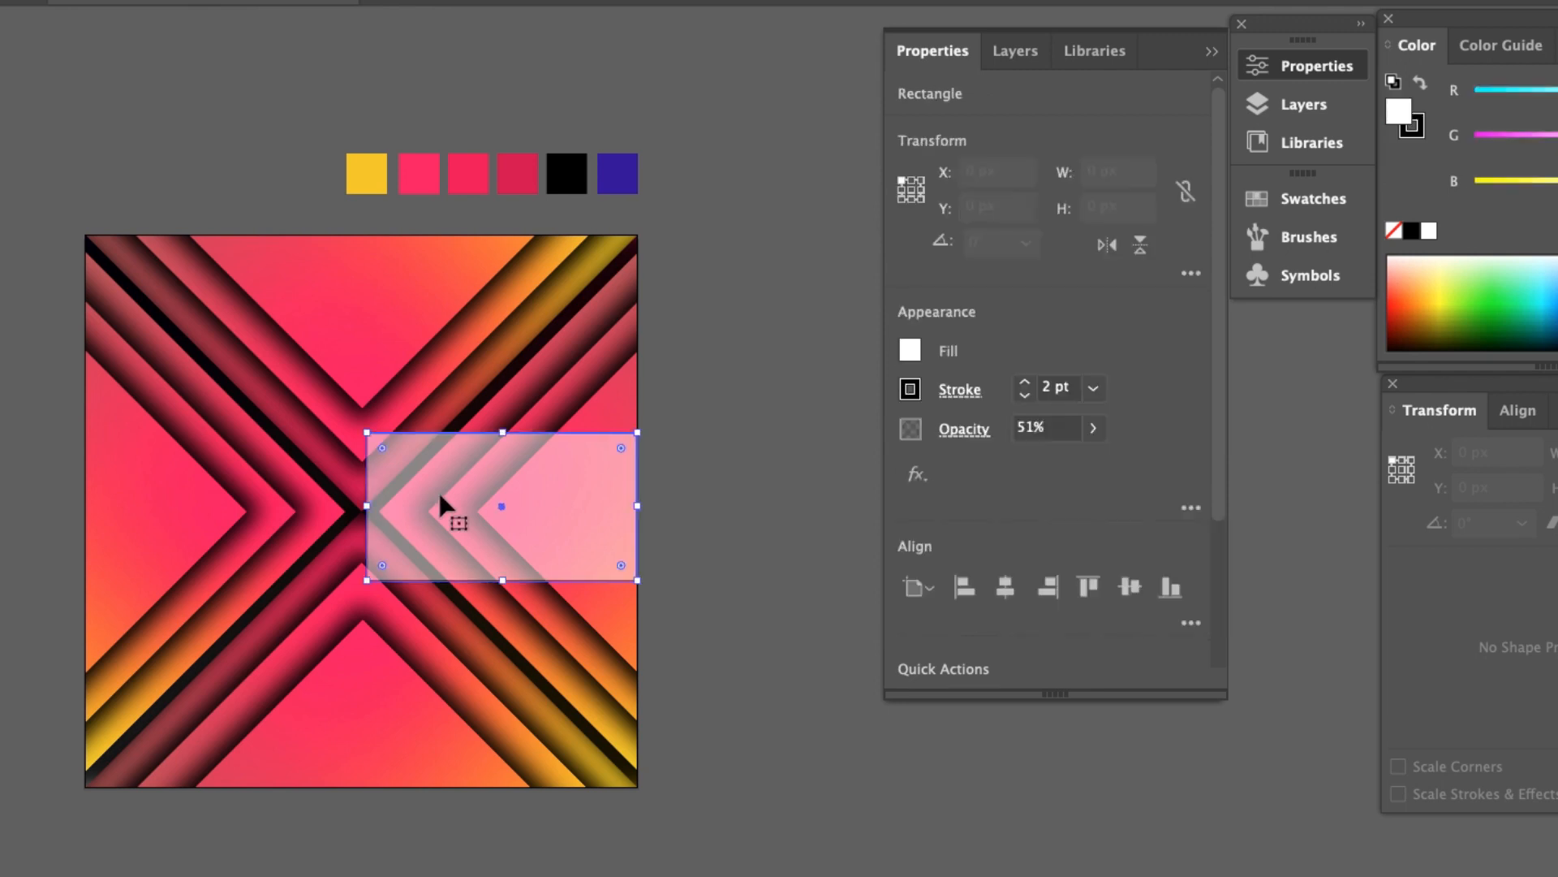
{"action": "left_click", "coordinate": [965, 391]}
{"action": "left_click", "coordinate": [883, 427]}
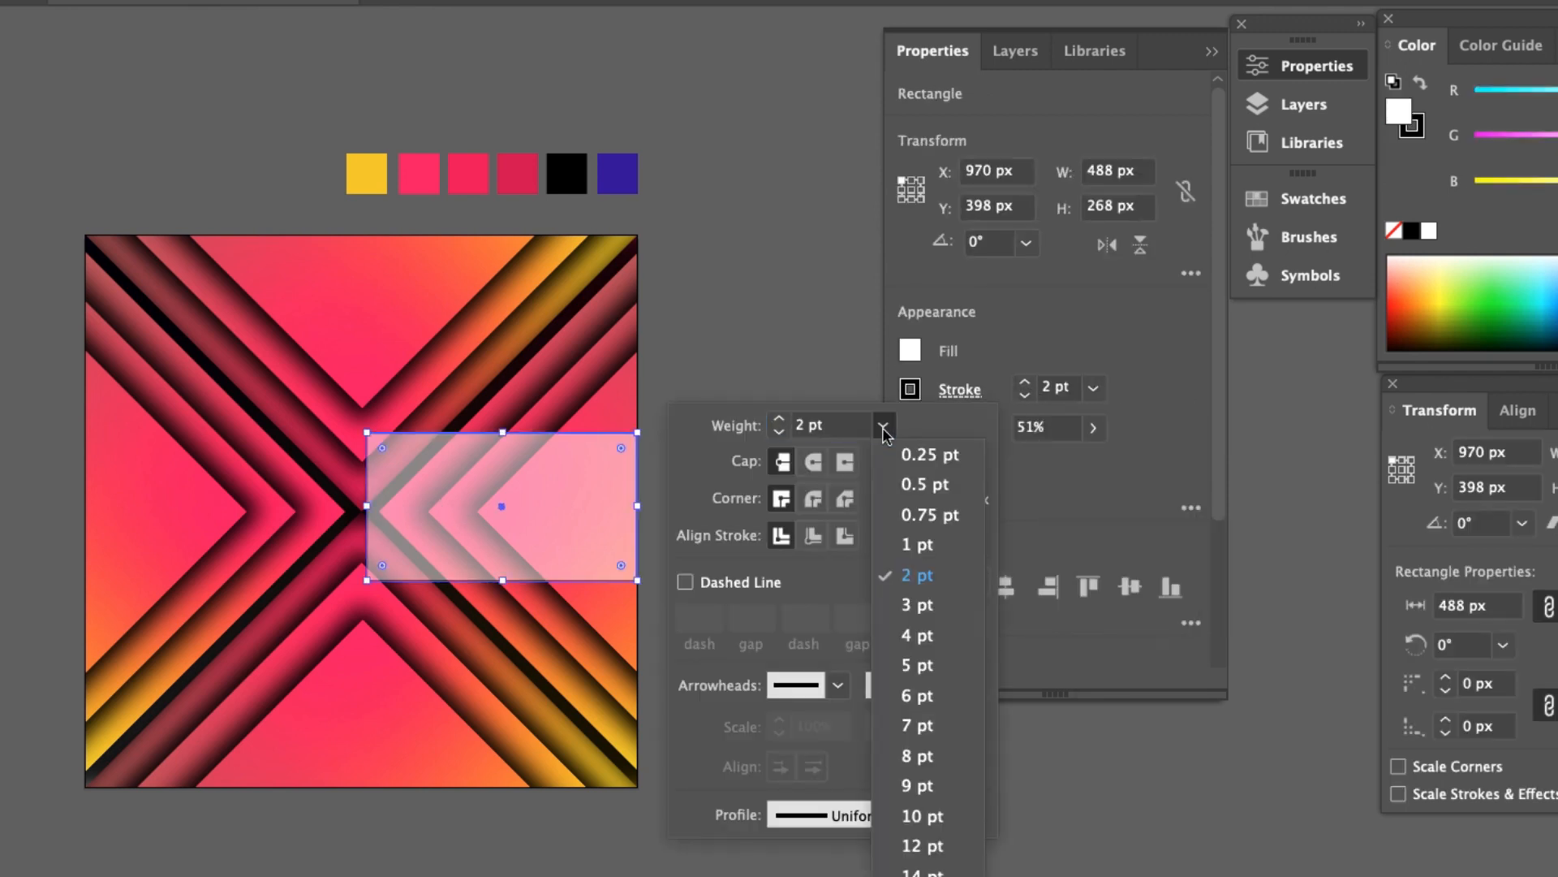
{"action": "left_click", "coordinate": [930, 455]}
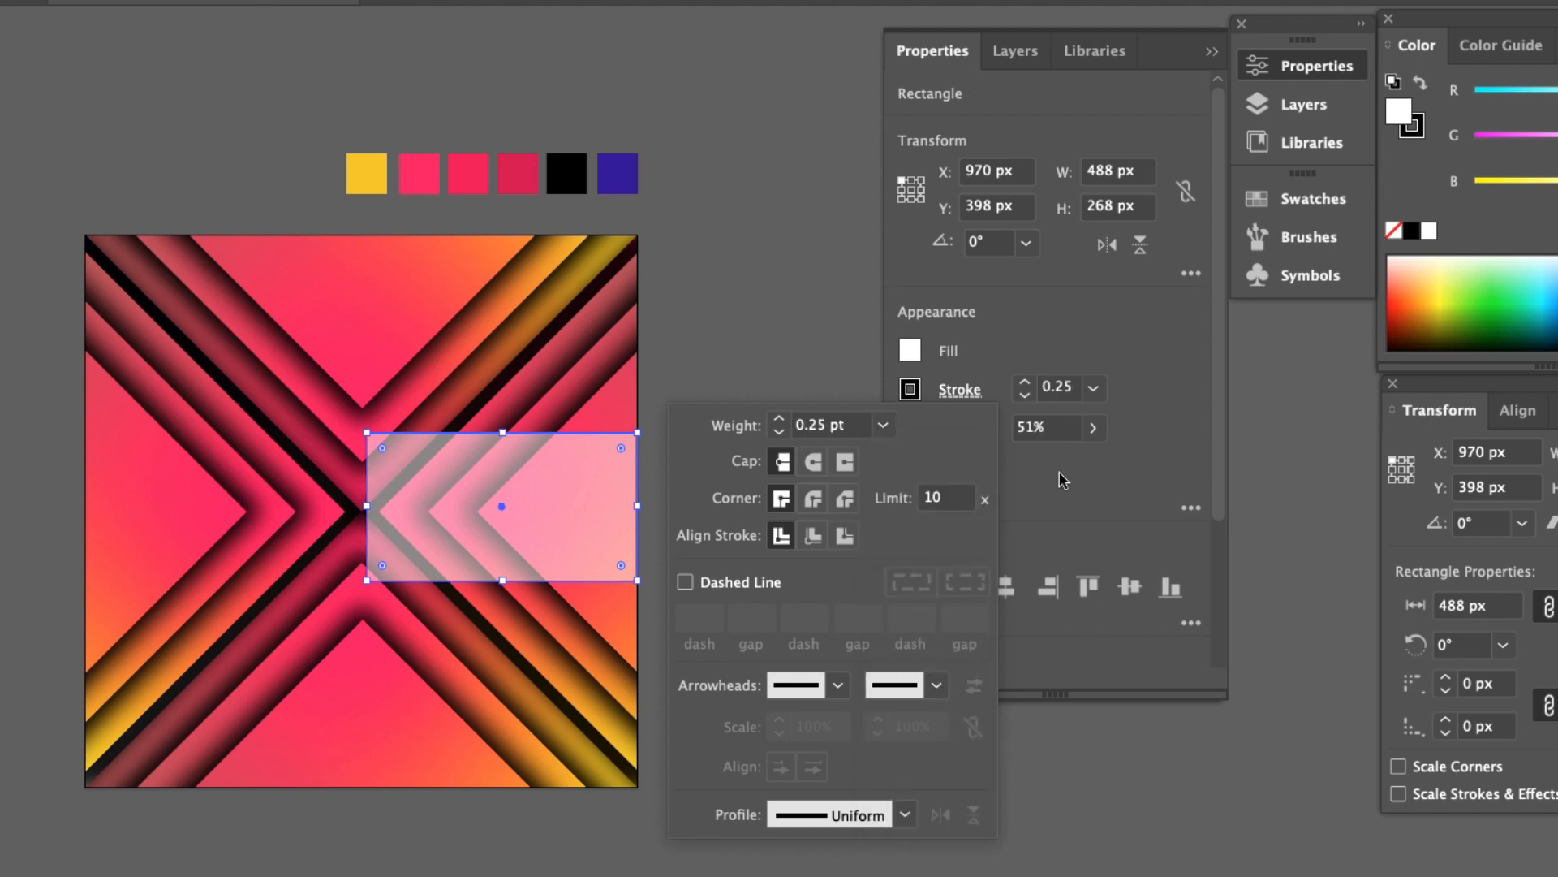
{"action": "left_click", "coordinate": [779, 431]}
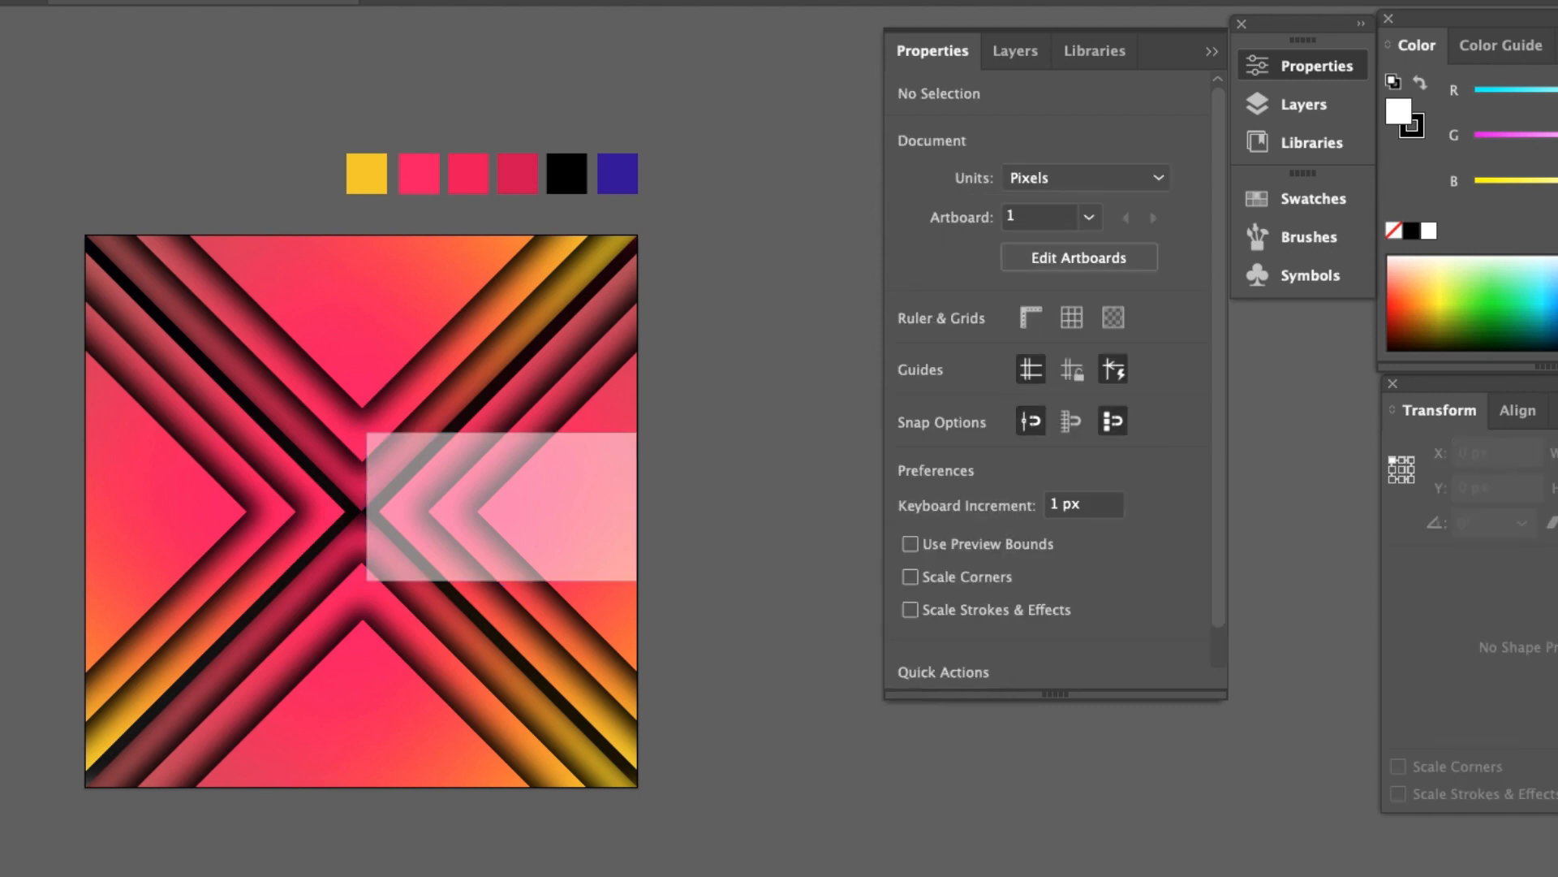
Step: Lock the rectangle's layer, add a new layer above it, and place the text "DESIGN ELEMENTS" over the translucent rectangle
{"action": "key", "text": "t"}
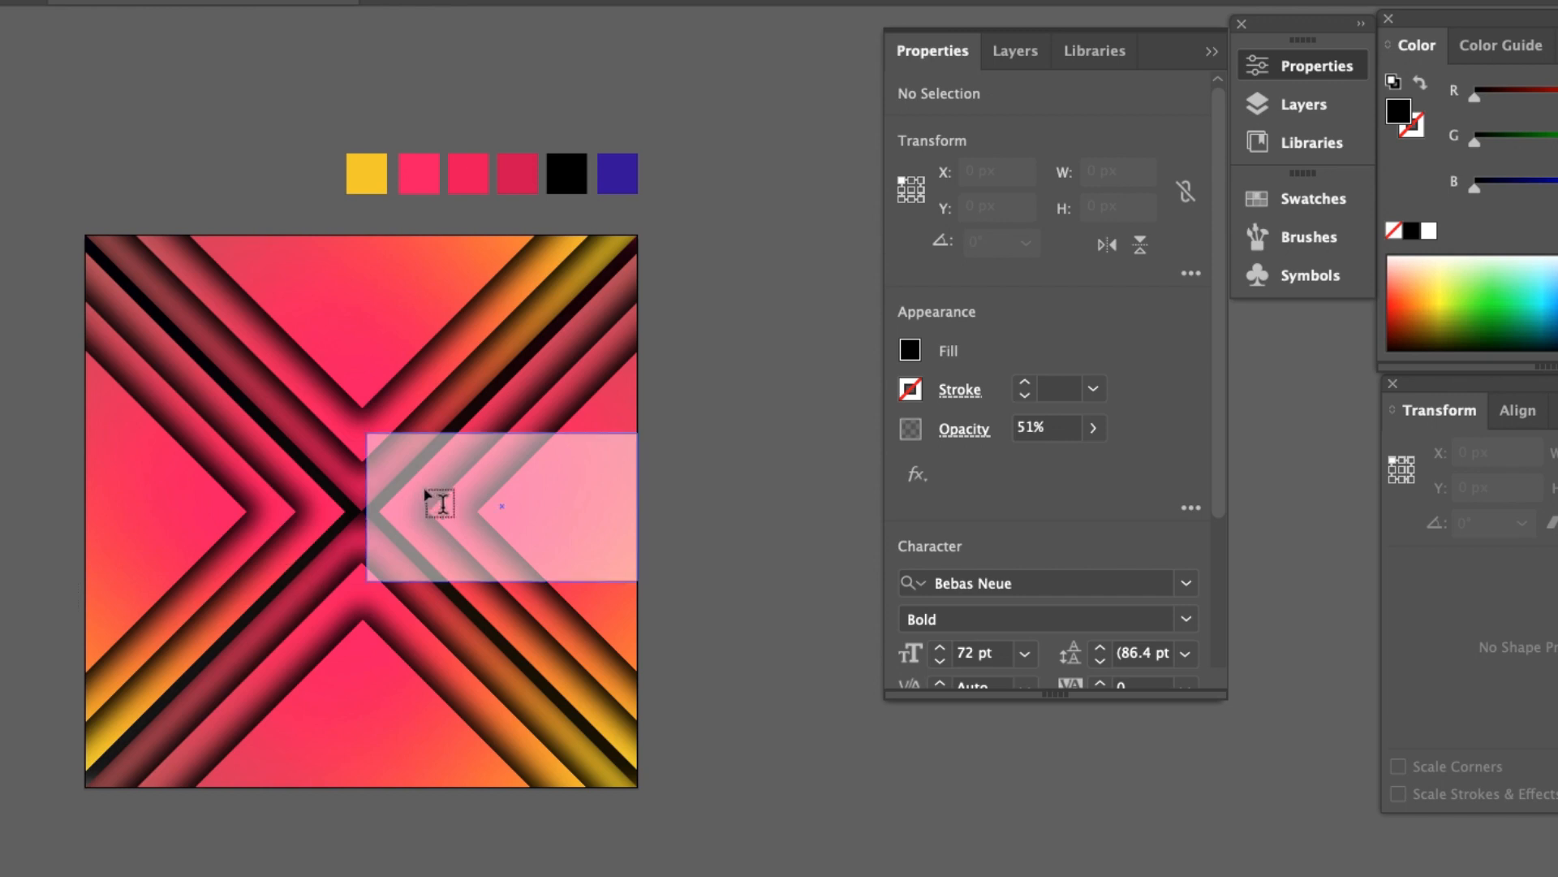
{"action": "left_click", "coordinate": [1292, 111]}
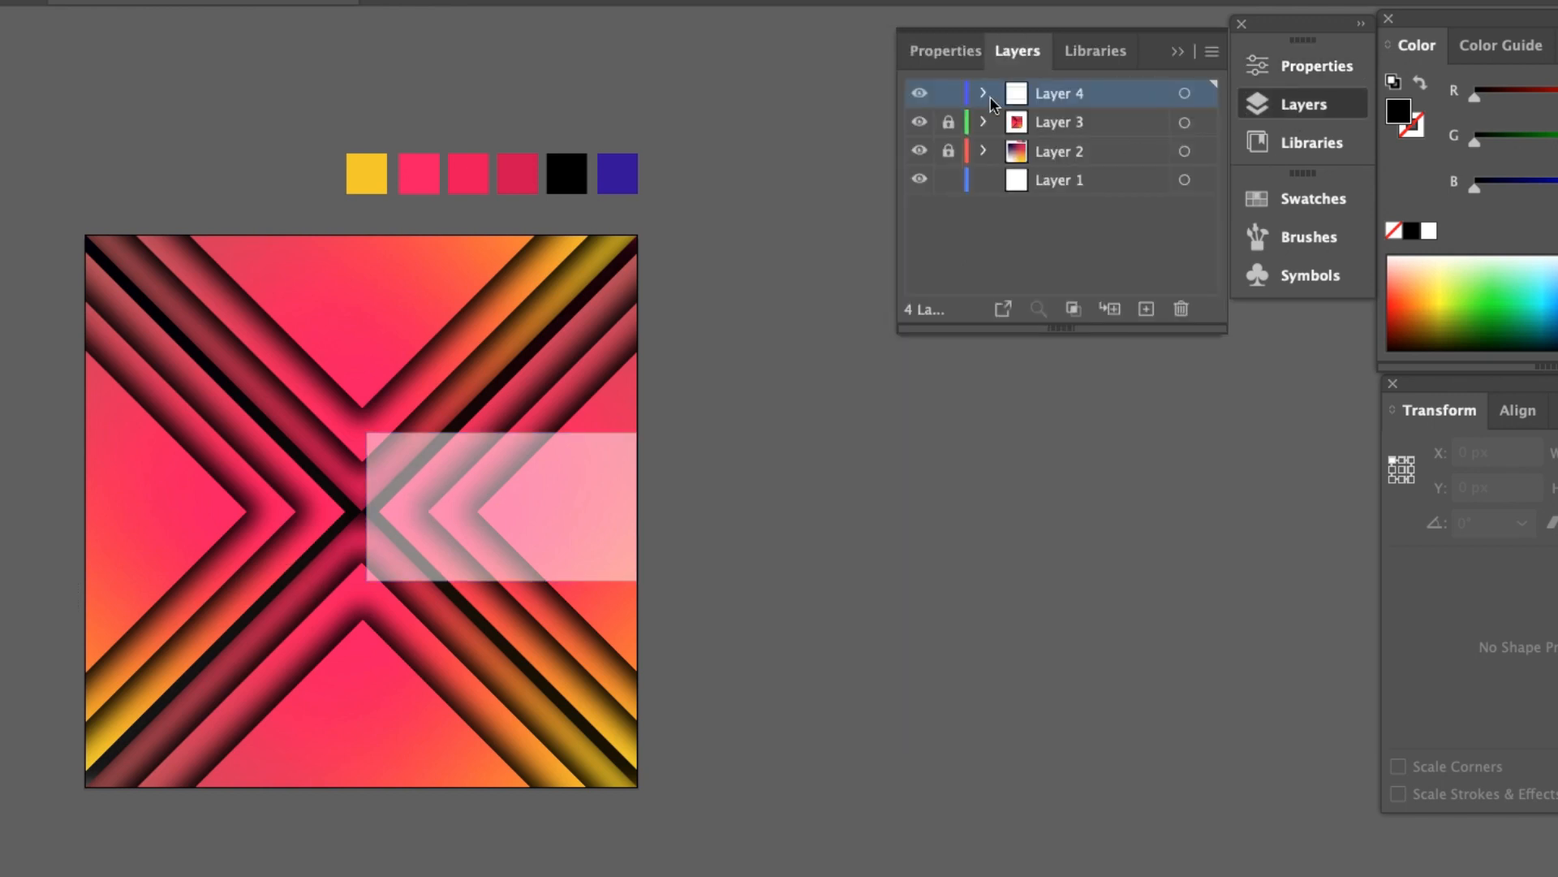
{"action": "left_click", "coordinate": [1146, 309]}
{"action": "left_click", "coordinate": [389, 488]}
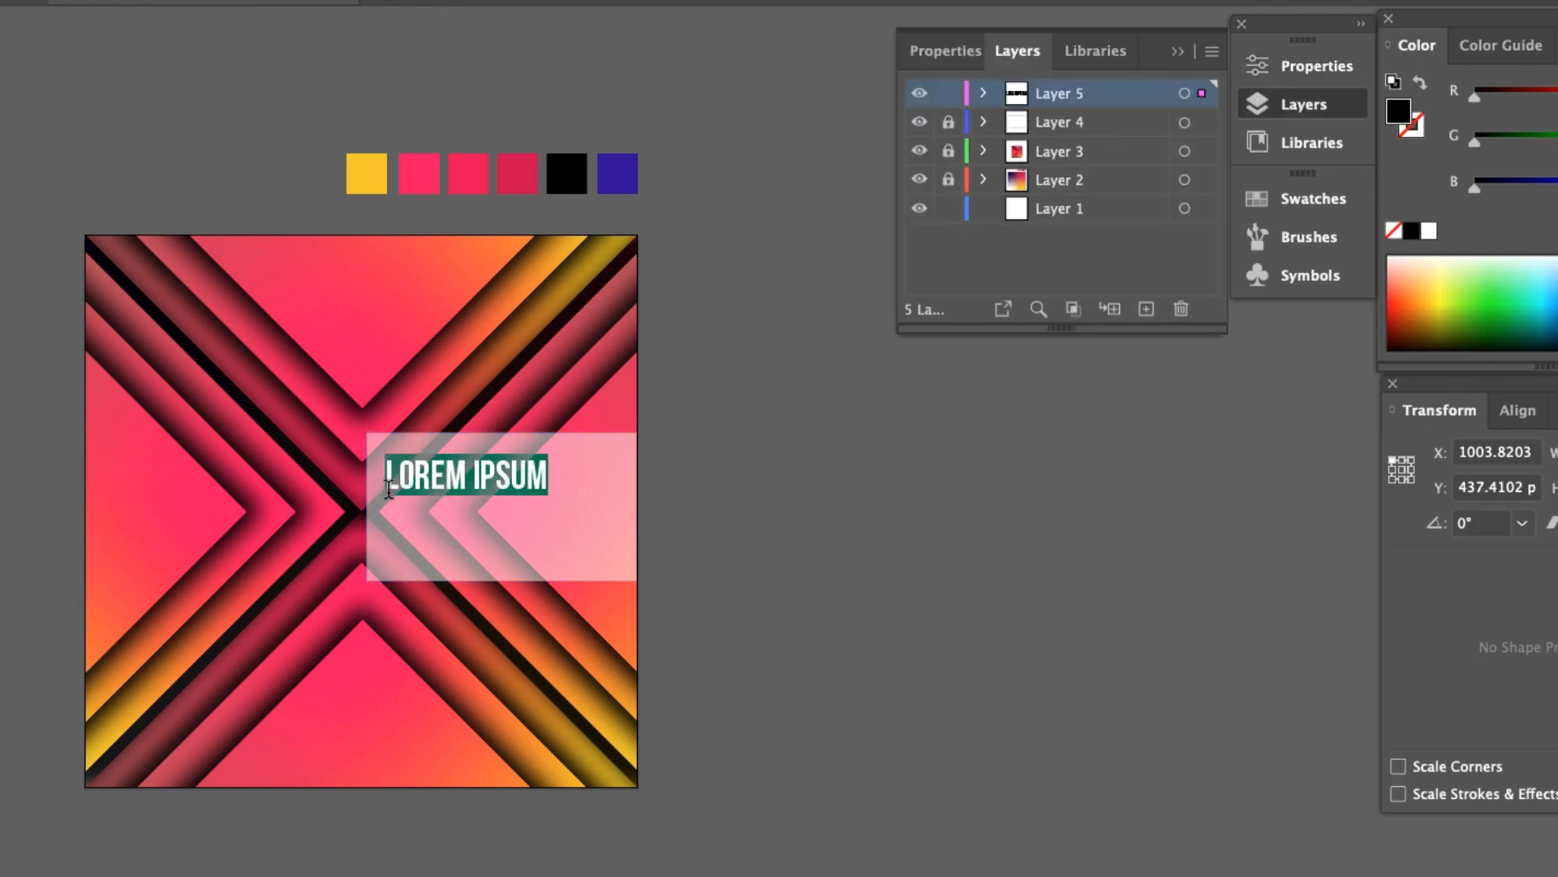
{"action": "type", "text": "DESIG"}
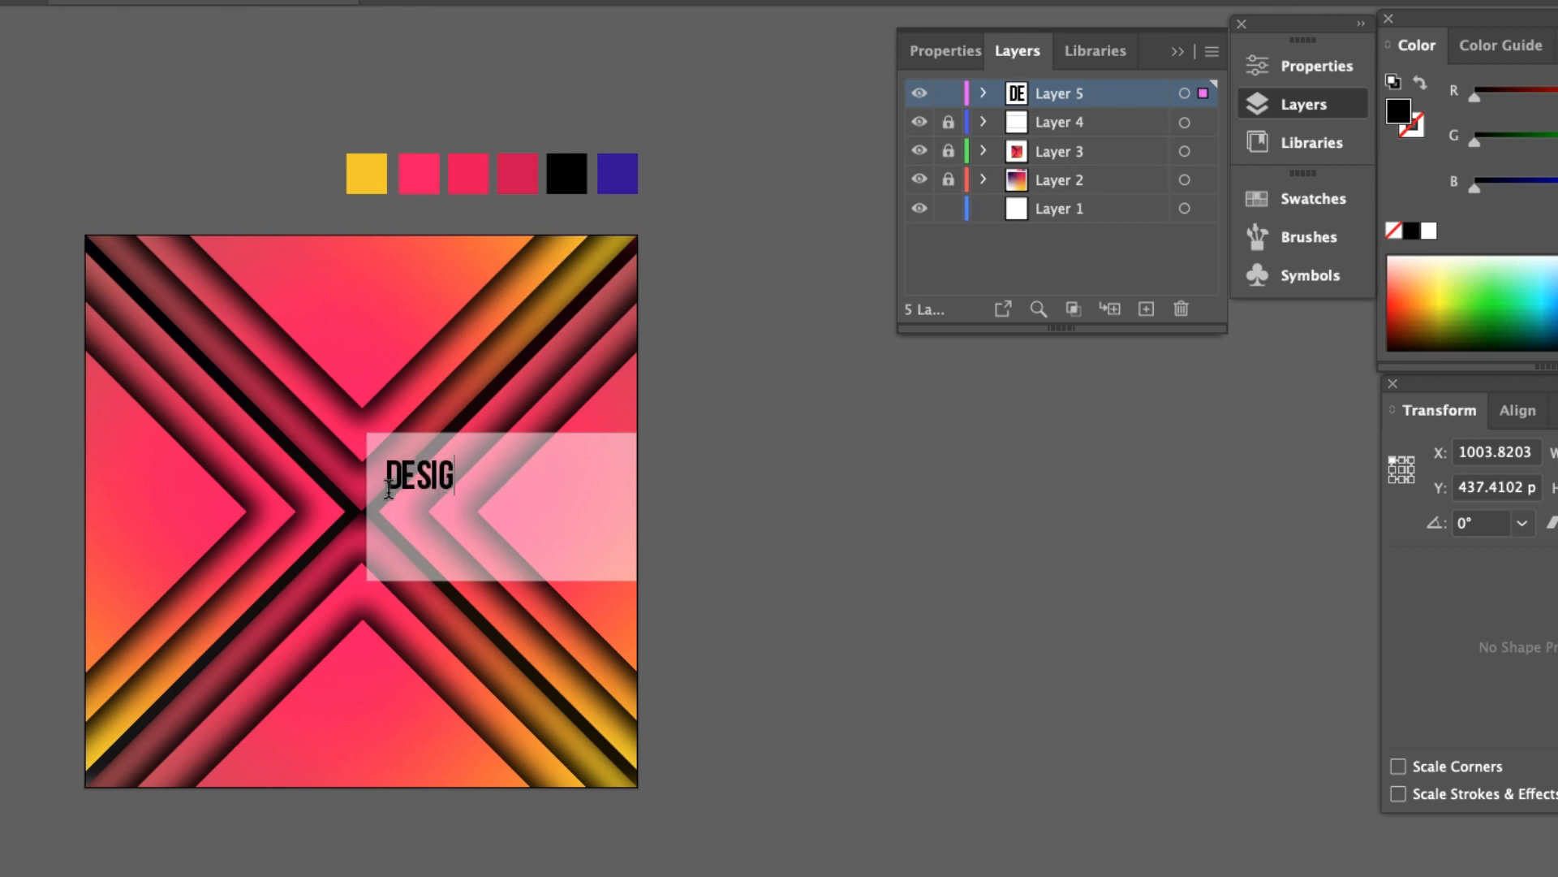
{"action": "type", "text": "N ELEMENTS"}
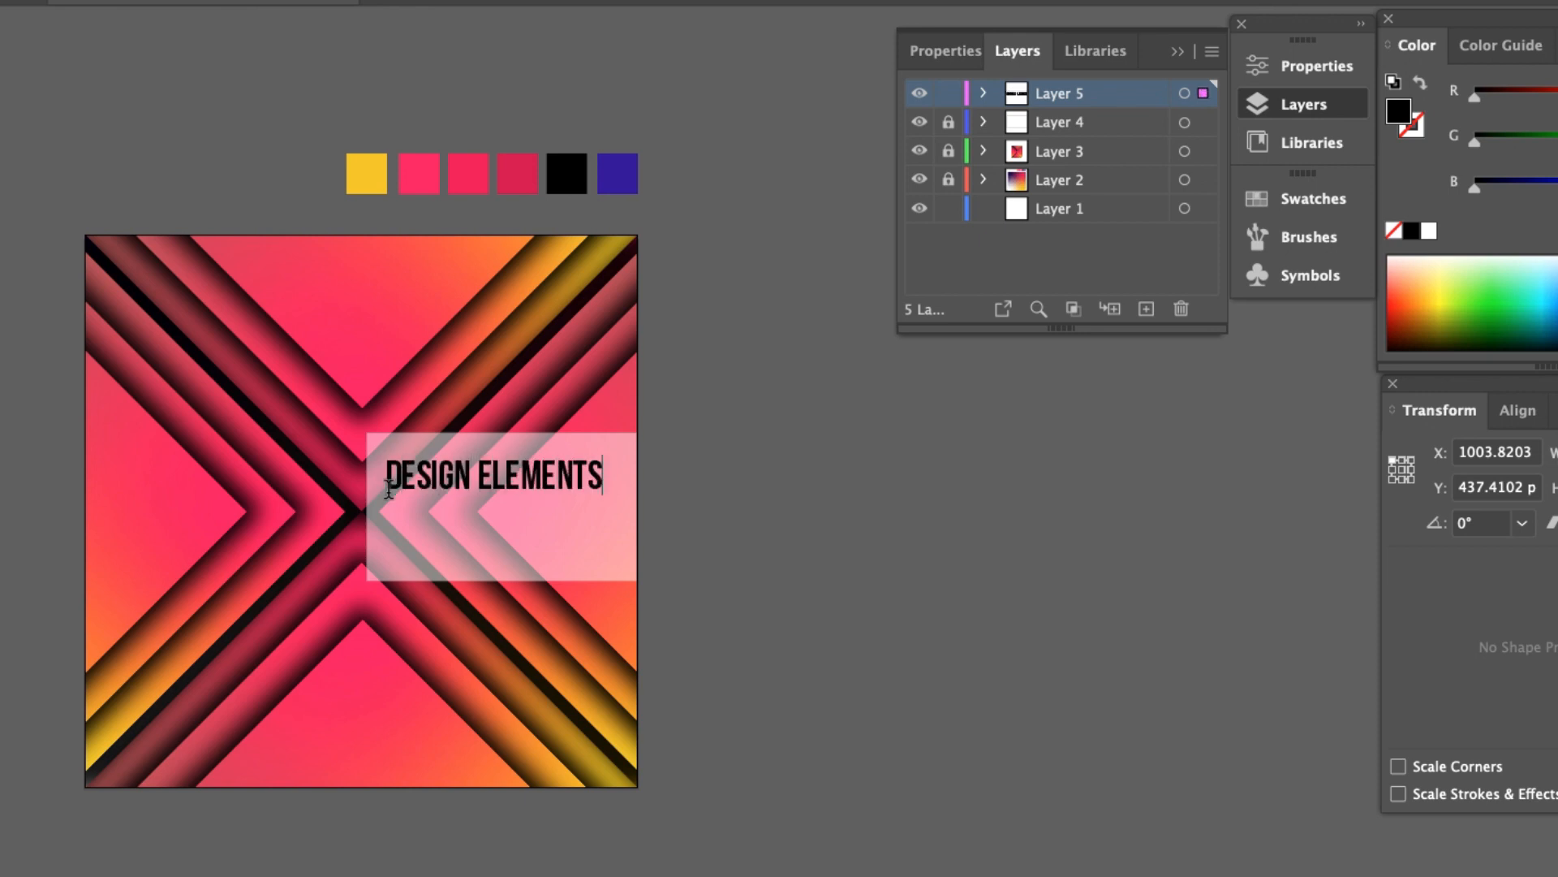
{"action": "key", "text": "Escape"}
Step: Duplicate the text line directly below itself and change the copy to "ADOBE ILLUSTRATOR"
{"action": "left_click_drag", "start_coordinate": [516, 476], "coordinate": [519, 520]}
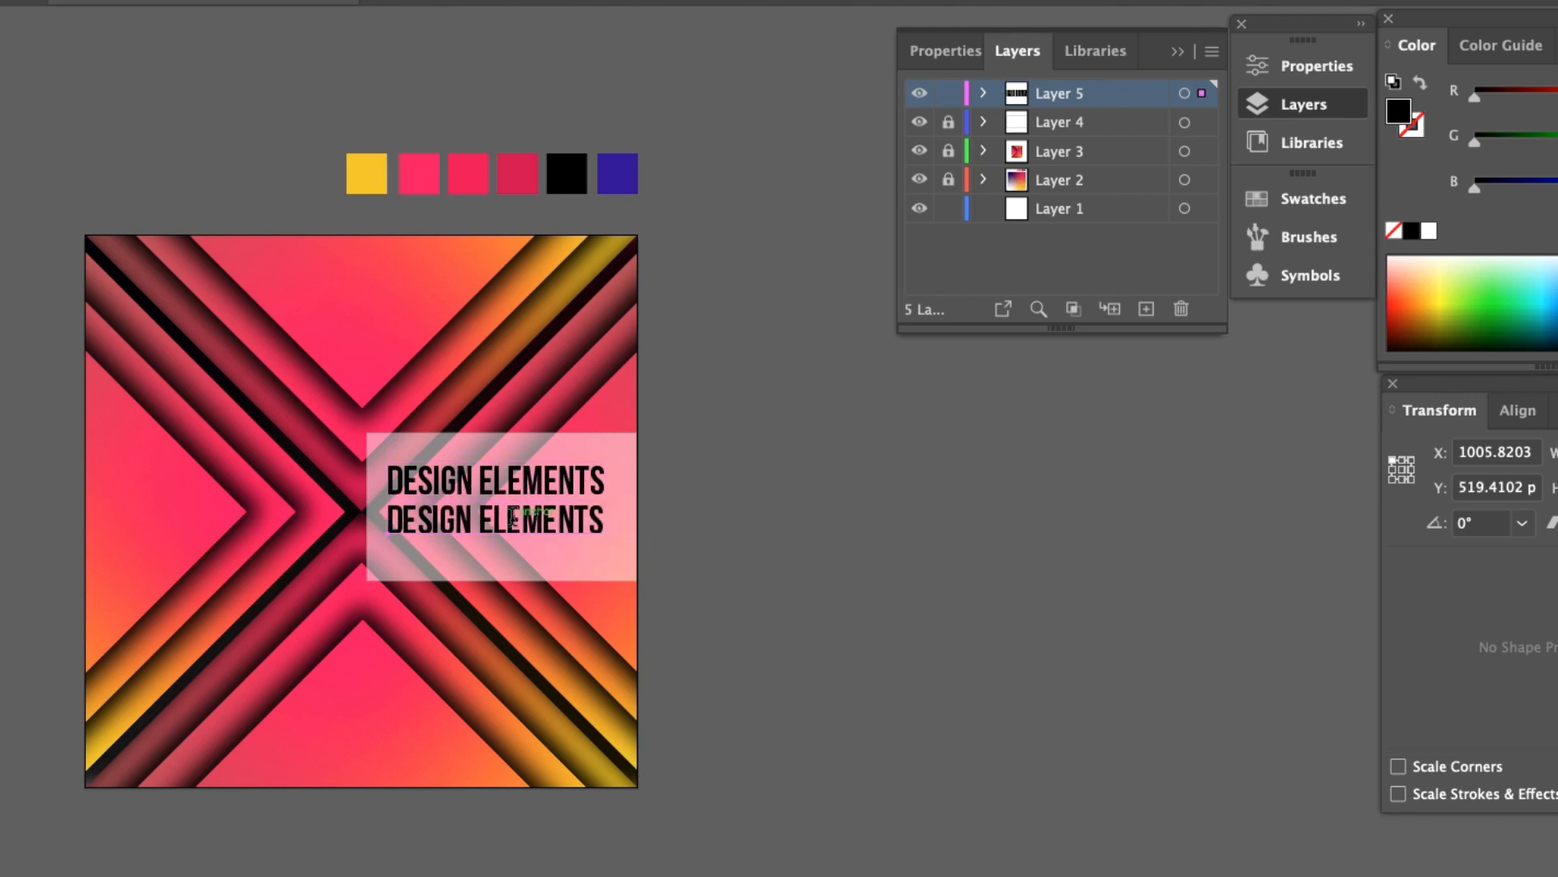
{"action": "triple_click", "coordinate": [513, 517]}
{"action": "type", "text": "ADOBE"}
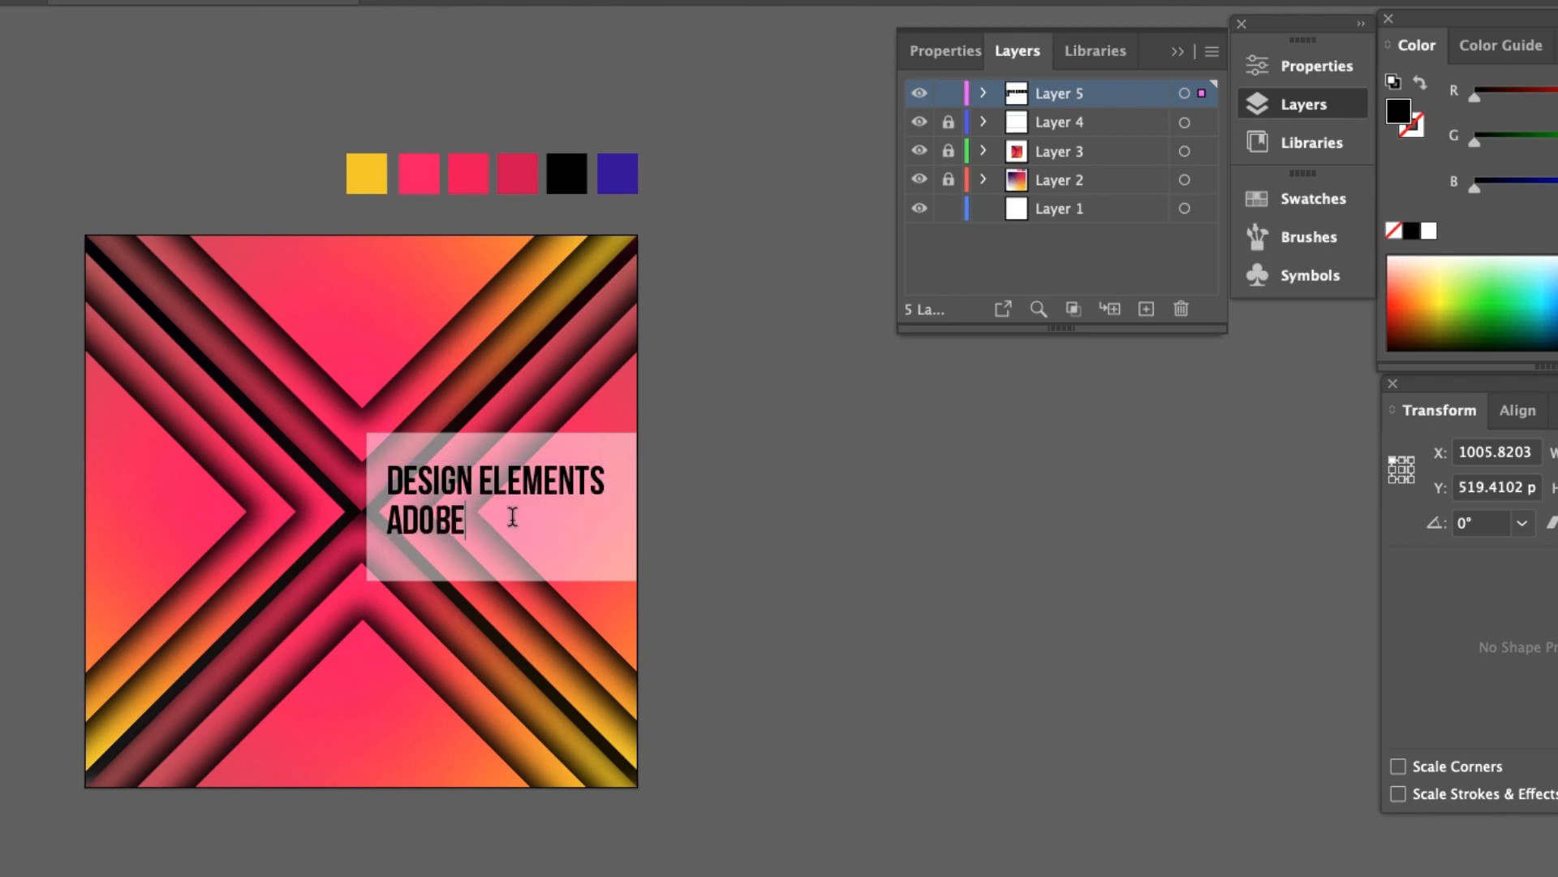
{"action": "type", "text": " ILLUSTRATOR"}
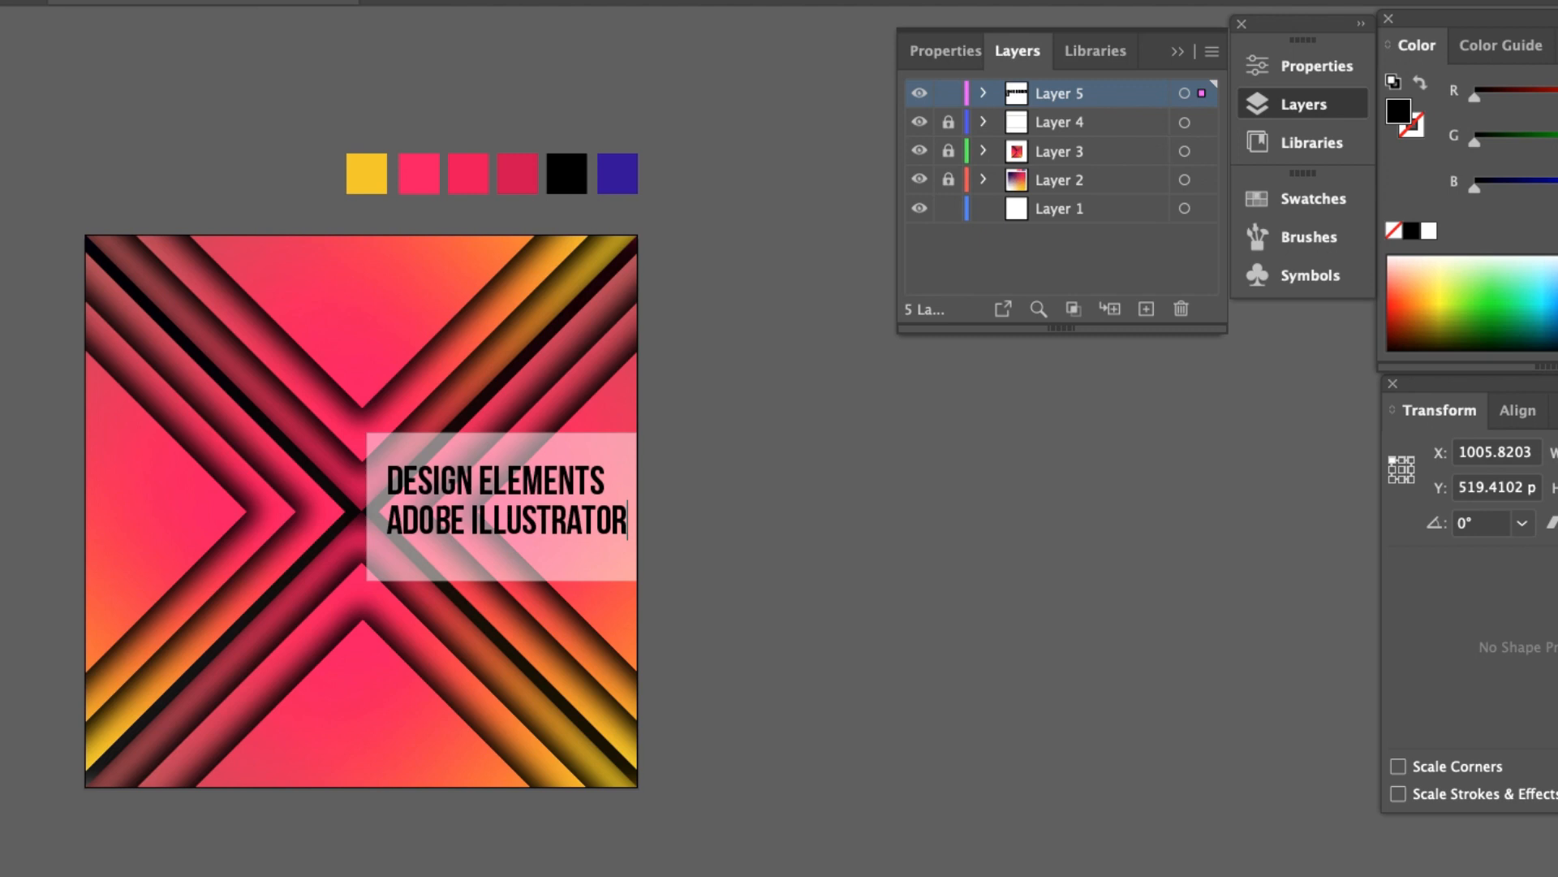
Step: Reduce the font size of "ADOBE ILLUSTRATOR" to about the width of the line above, and color "DESIGN ELEMENTS" white
{"action": "left_click", "coordinate": [1339, 73]}
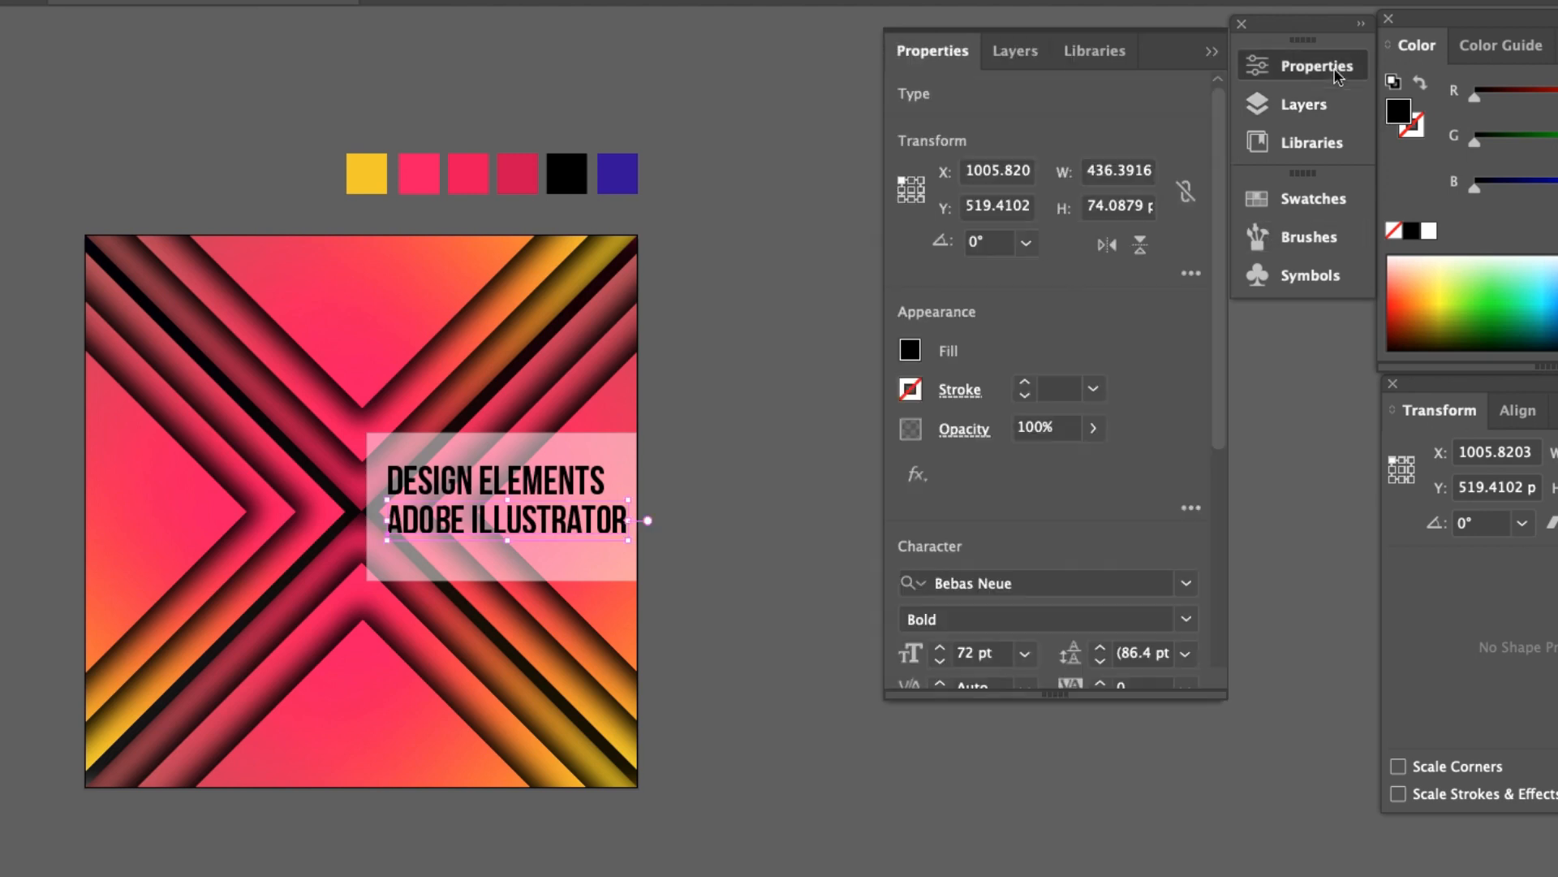
{"action": "left_click", "coordinate": [939, 662]}
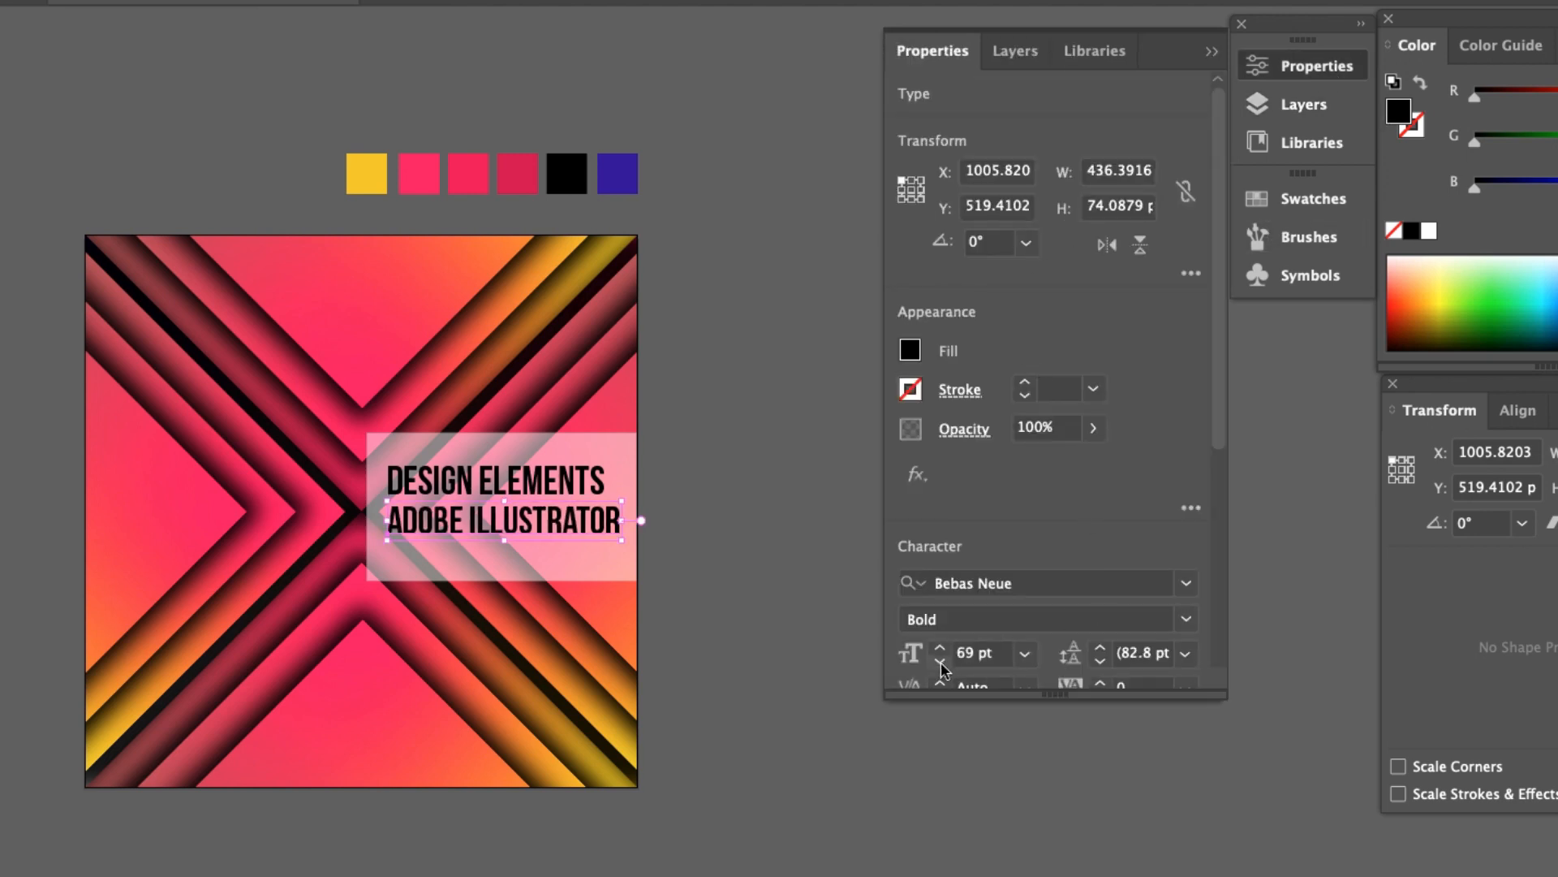
{"action": "left_click", "coordinate": [602, 485]}
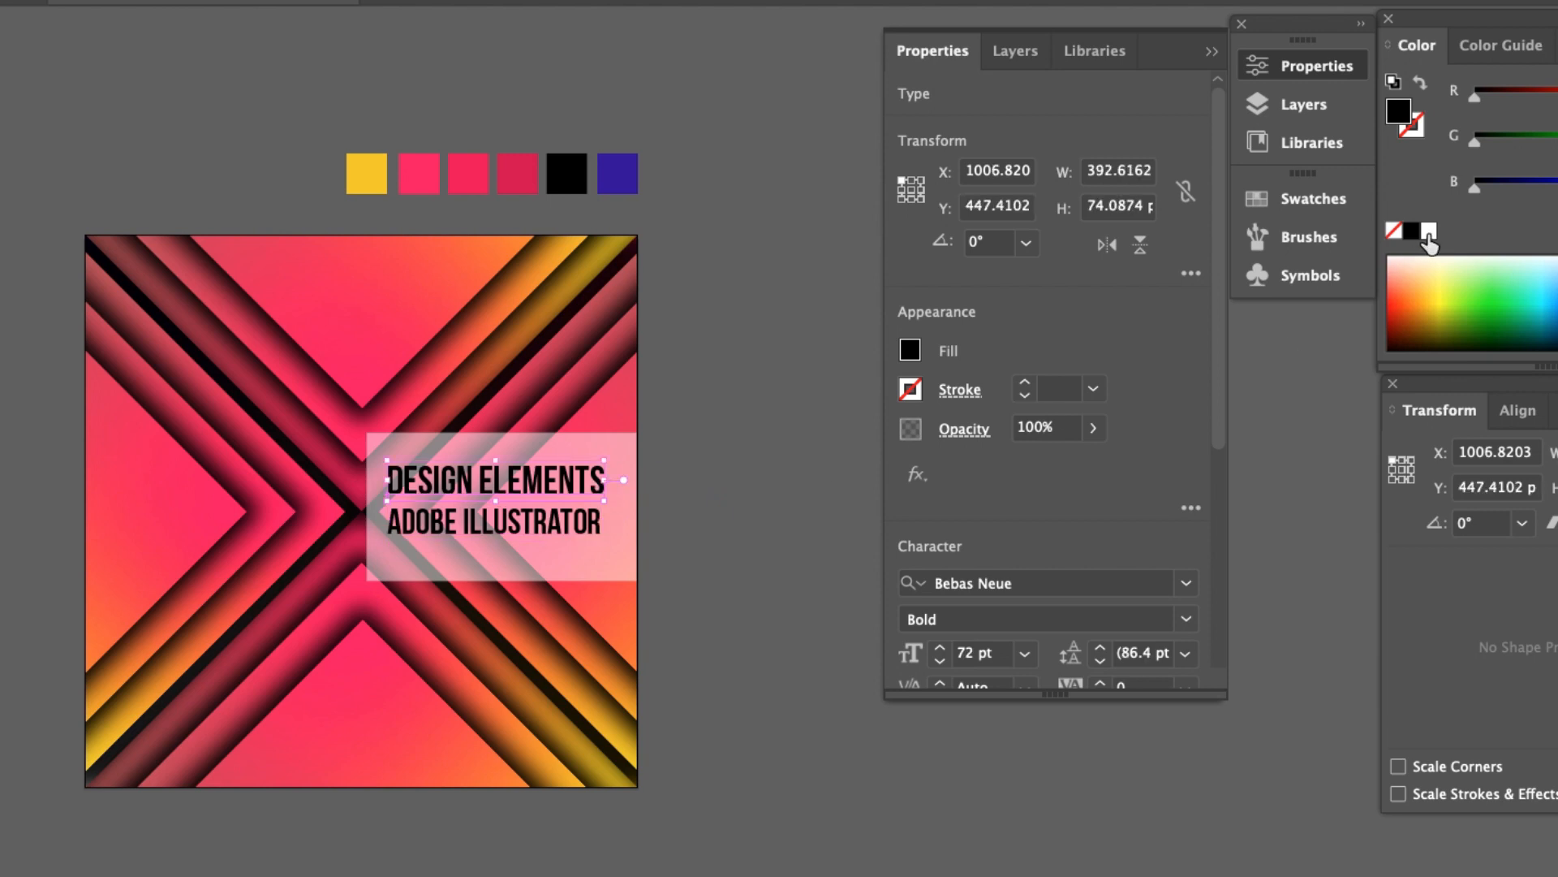
{"action": "left_click", "coordinate": [1428, 232]}
{"action": "left_click", "coordinate": [1213, 53]}
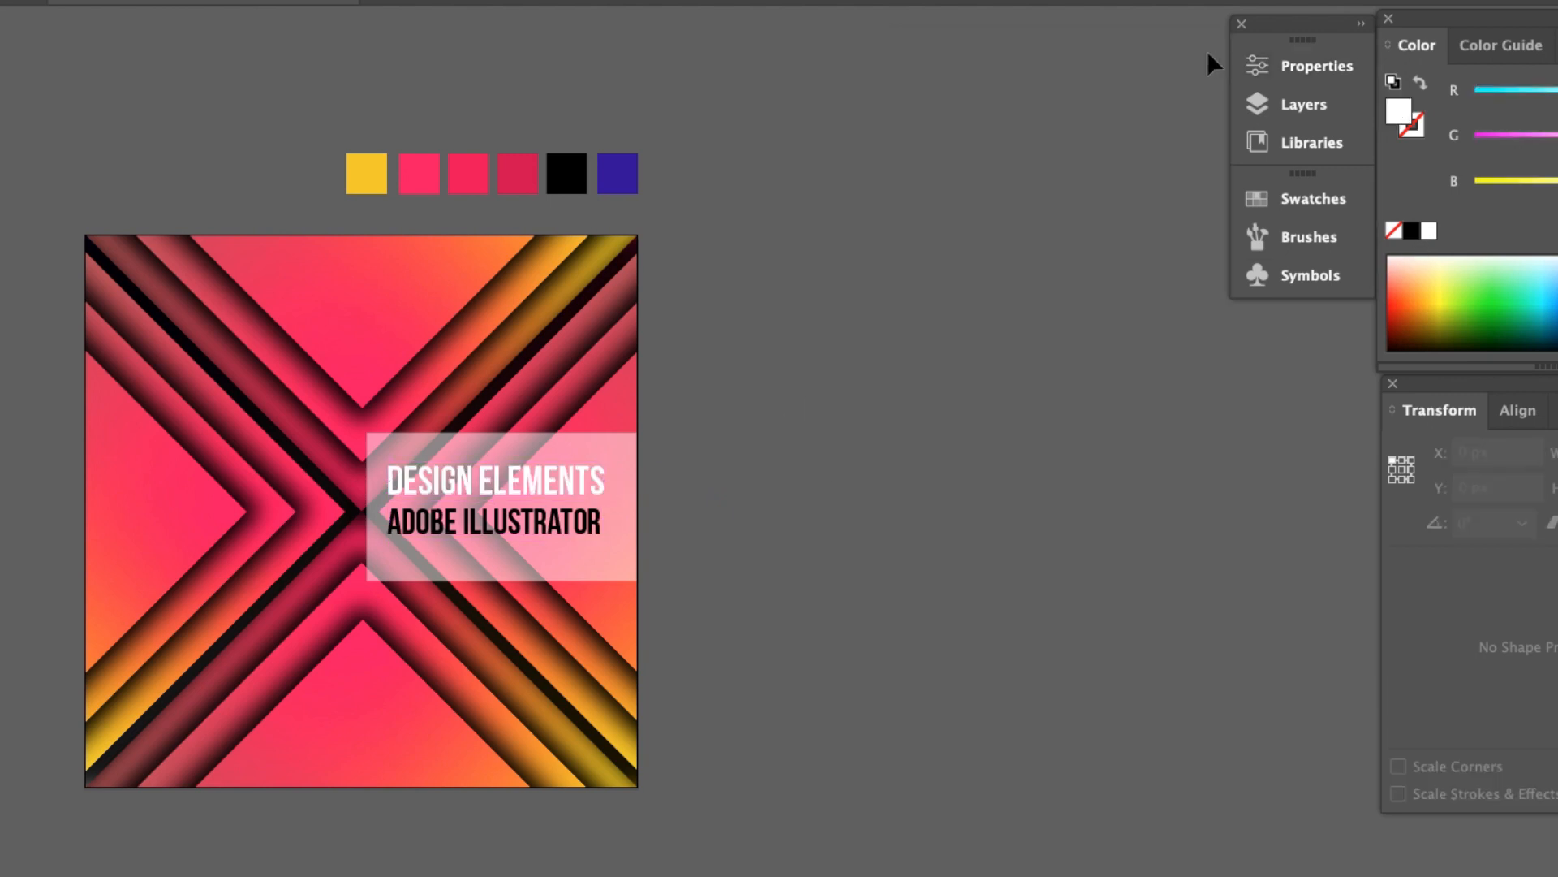
Step: Examine the text, the translucent rectangle and the surrounding shadowed triangles up close
{"action": "left_click_drag", "start_coordinate": [327, 571], "coordinate": [539, 452]}
{"action": "left_click_drag", "start_coordinate": [730, 360], "coordinate": [633, 418]}
{"action": "left_click_drag", "start_coordinate": [801, 377], "coordinate": [705, 474]}
{"action": "left_click_drag", "start_coordinate": [967, 239], "coordinate": [761, 406]}
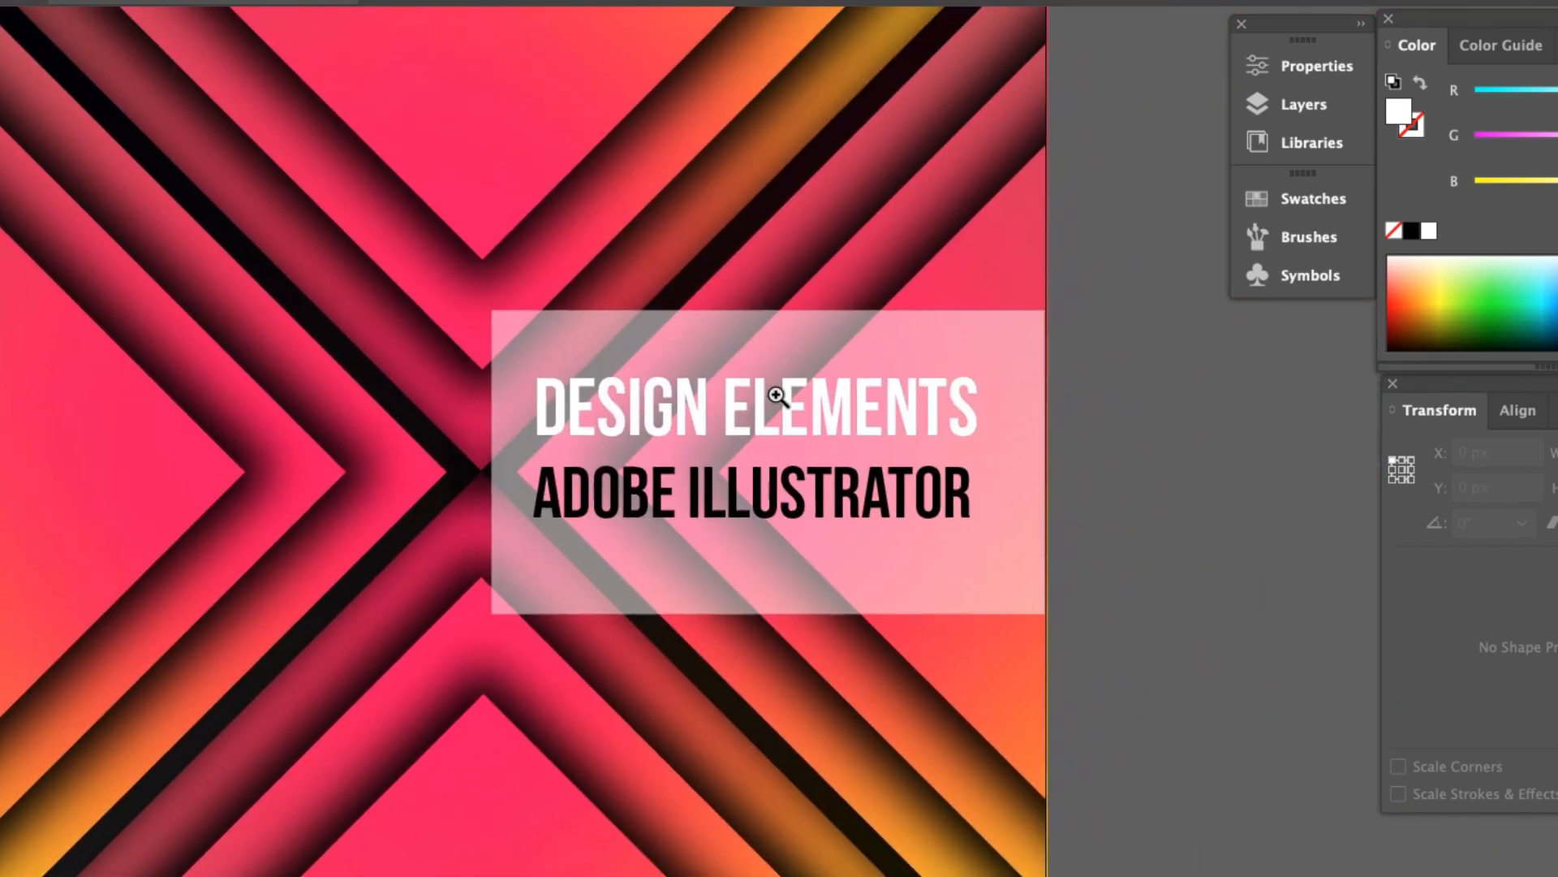
{"action": "left_click", "coordinate": [783, 393]}
{"action": "left_click_drag", "start_coordinate": [747, 513], "coordinate": [736, 407]}
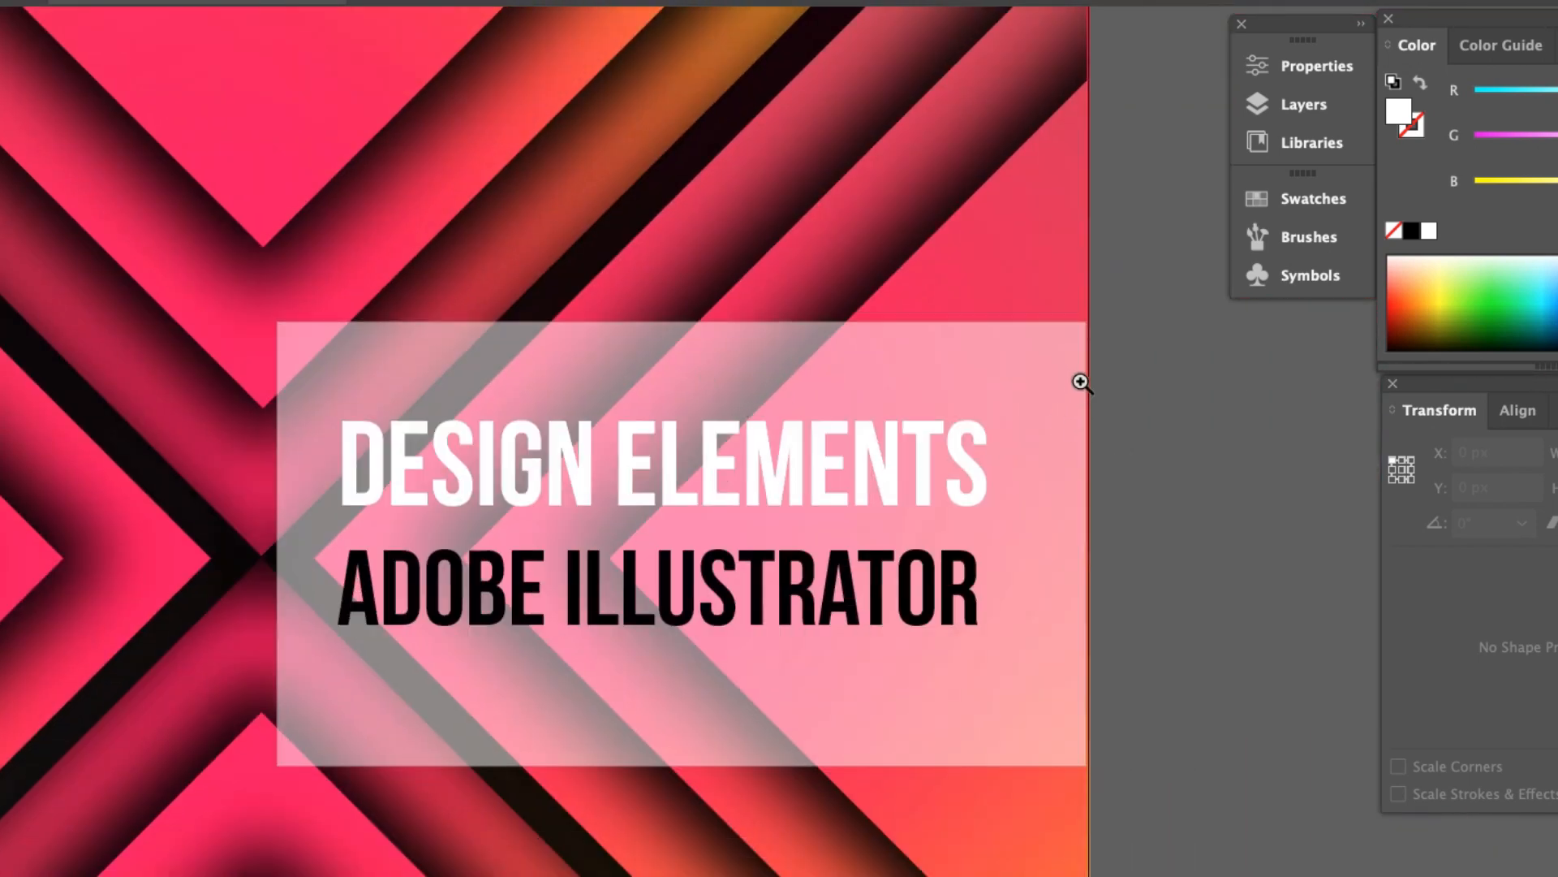
{"action": "left_click_drag", "start_coordinate": [1081, 382], "coordinate": [957, 508]}
{"action": "left_click_drag", "start_coordinate": [1026, 379], "coordinate": [758, 410]}
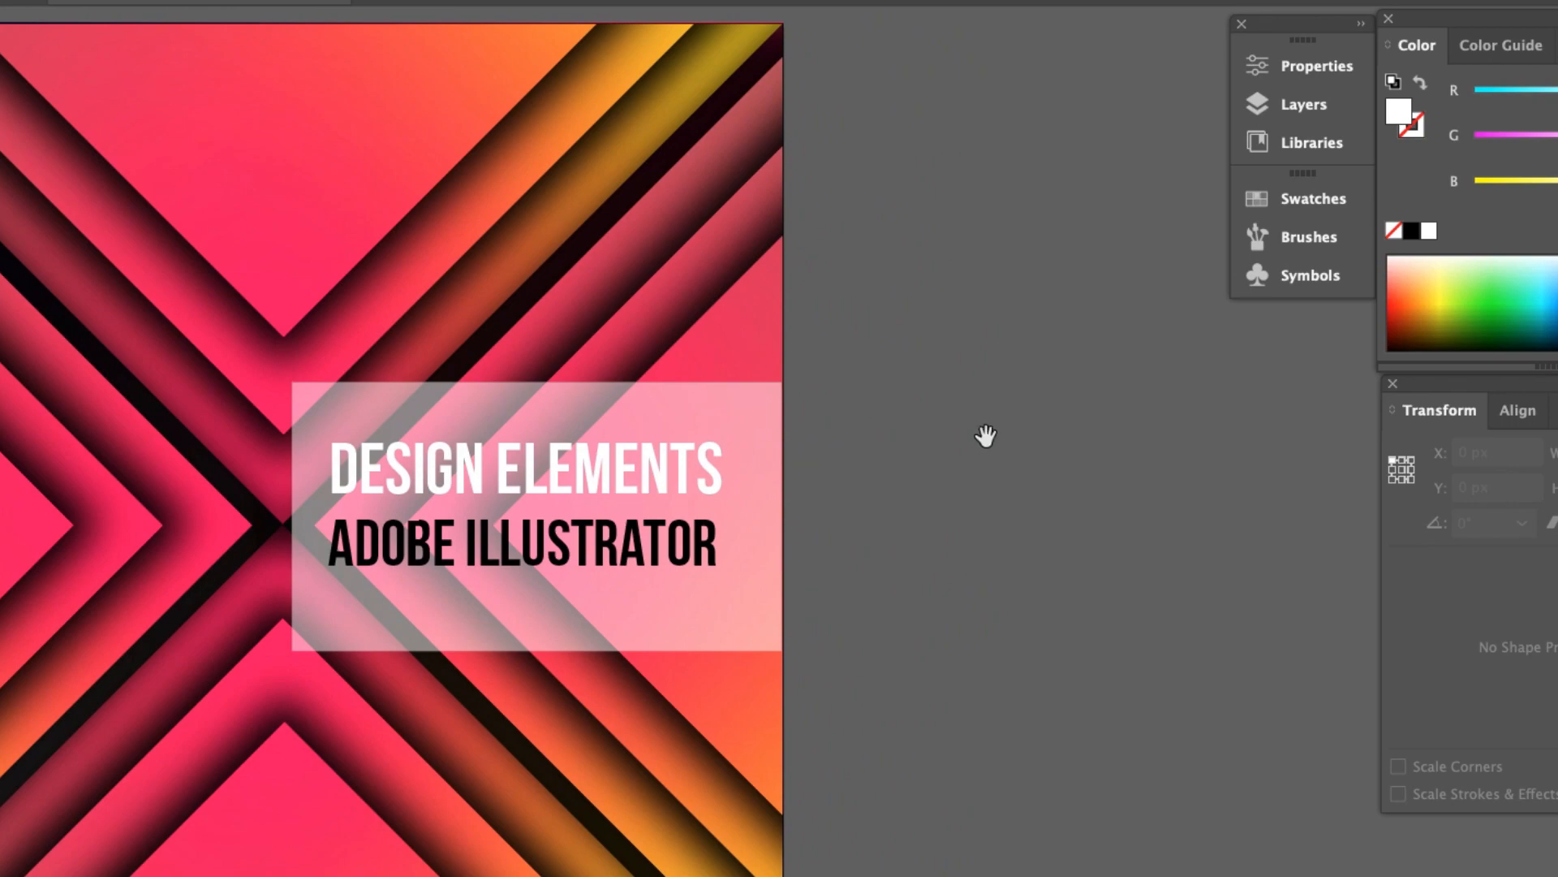